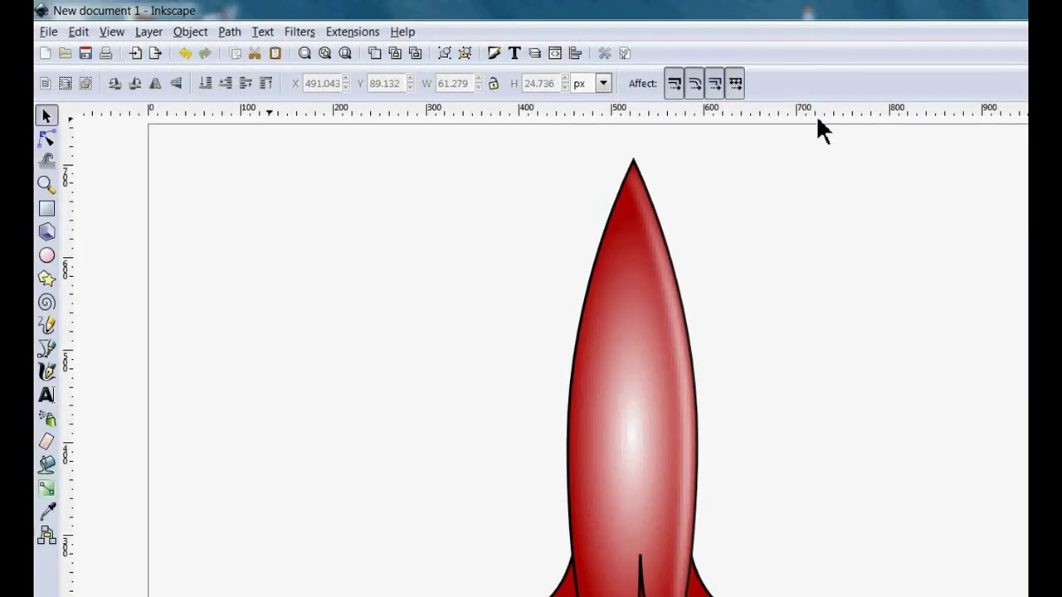
Step: Duplicate the rocket's main body and place the copy beside the rocket, near the page's right edge
{"action": "left_click", "coordinate": [46, 183]}
{"action": "left_click", "coordinate": [464, 343], "text": "shift"}
{"action": "left_click", "coordinate": [502, 371], "text": "shift"}
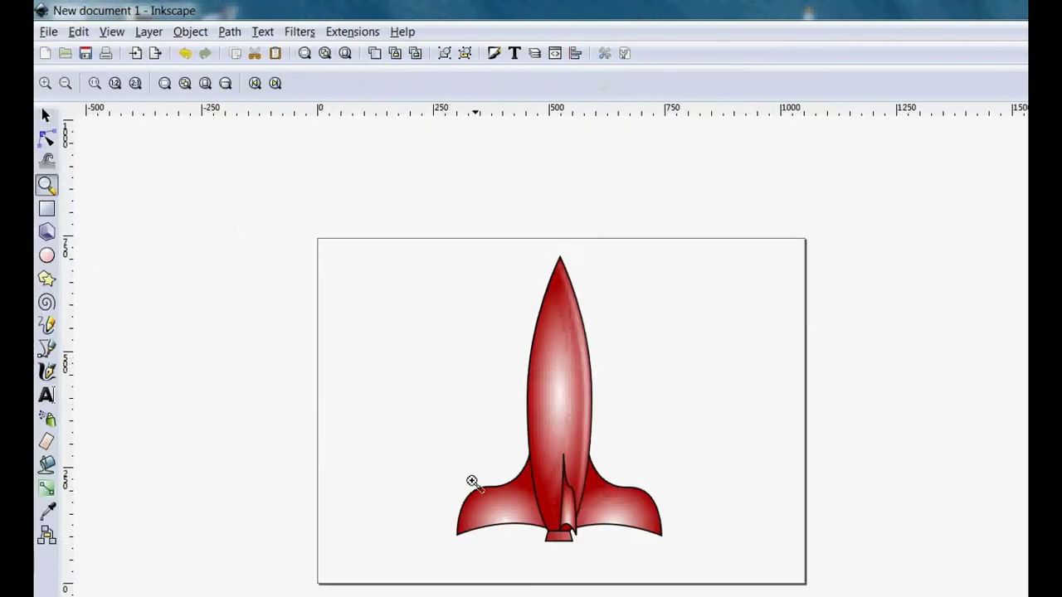
{"action": "left_click", "coordinate": [46, 115]}
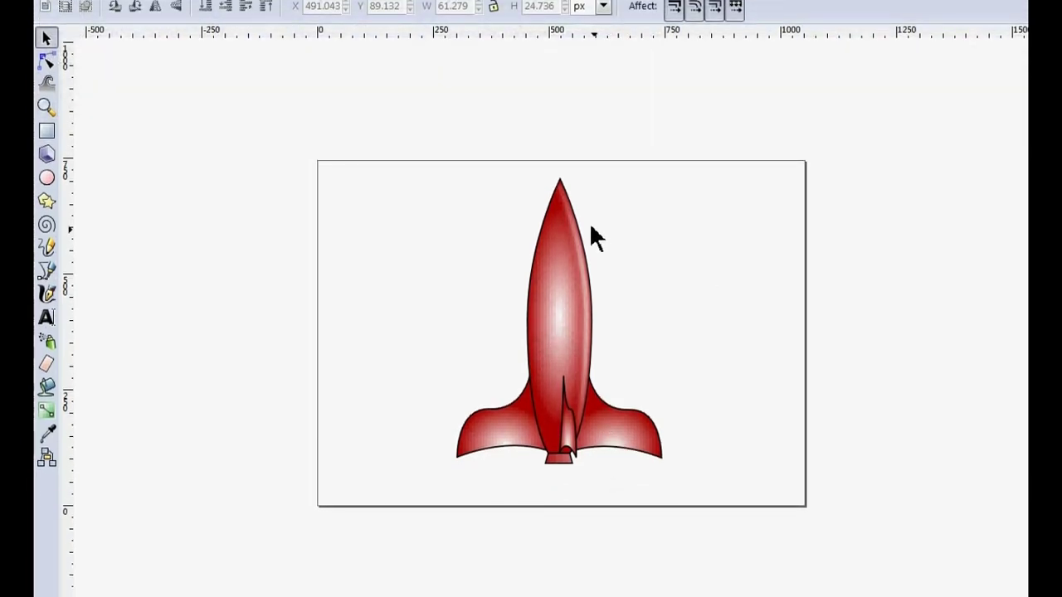
{"action": "left_click", "coordinate": [563, 201]}
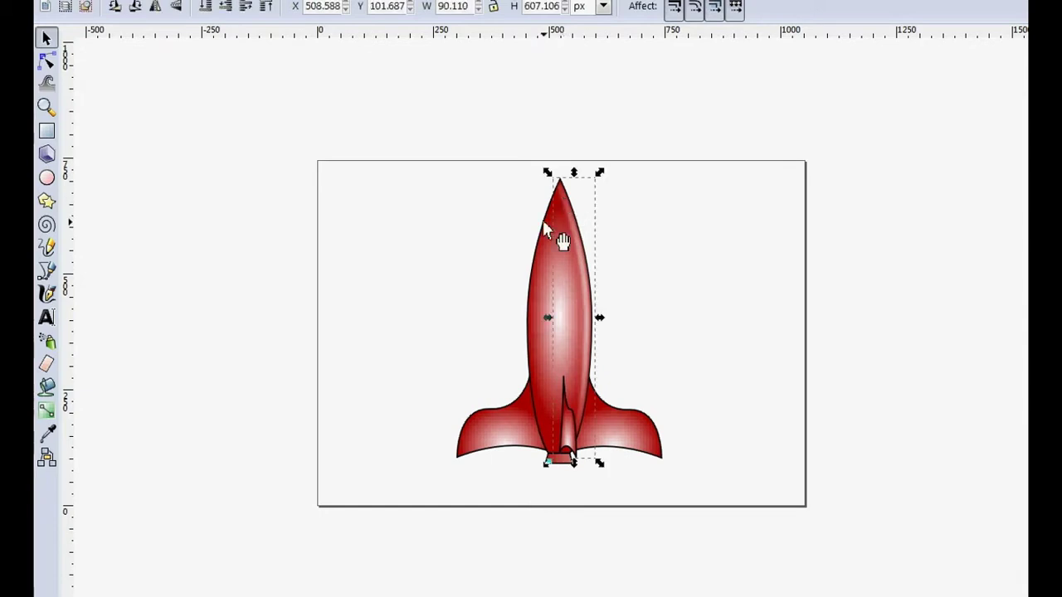
{"action": "left_click", "coordinate": [542, 222]}
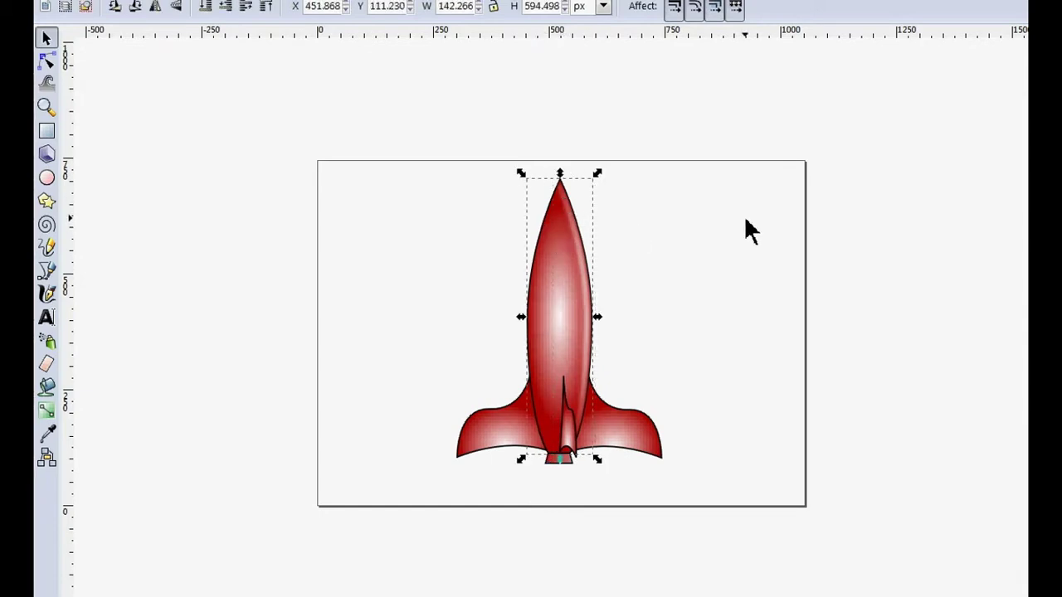
{"action": "key", "text": "Home"}
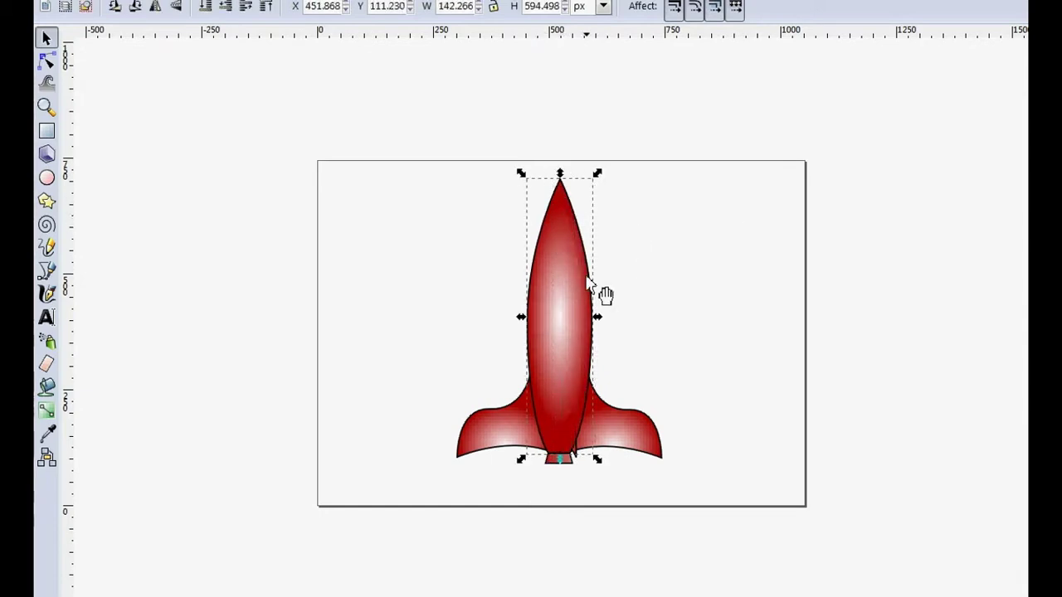
{"action": "left_click_drag", "start_coordinate": [587, 283], "coordinate": [810, 282]}
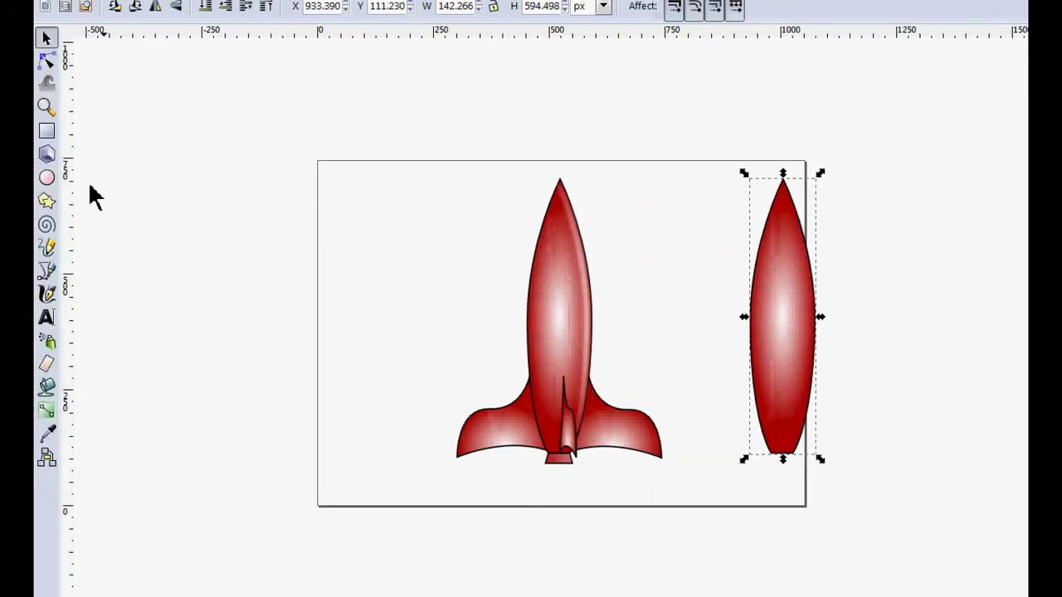
Step: Flip the copied body vertically and place it directly beneath the rocket's nozzle, centred on the rocket
{"action": "left_click", "coordinate": [176, 83]}
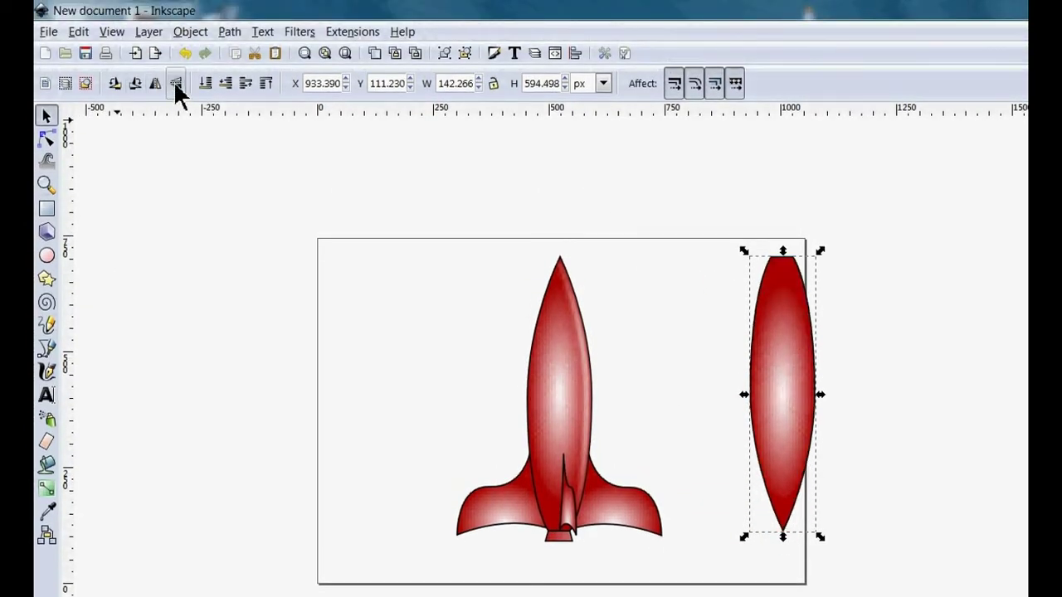
{"action": "left_click_drag", "start_coordinate": [749, 387], "coordinate": [544, 553]}
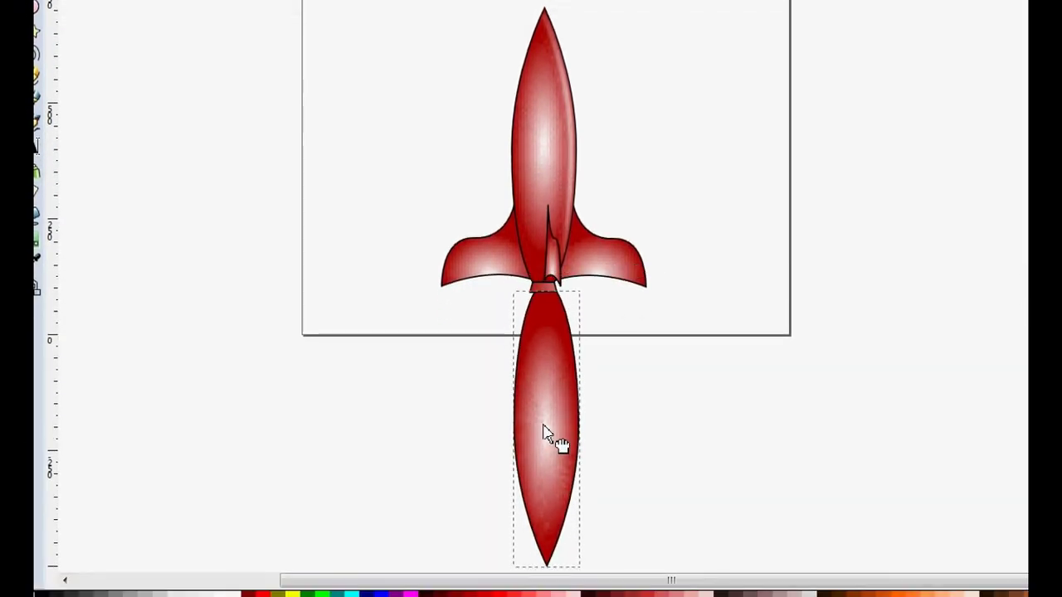
{"action": "left_click_drag", "start_coordinate": [544, 432], "coordinate": [540, 436]}
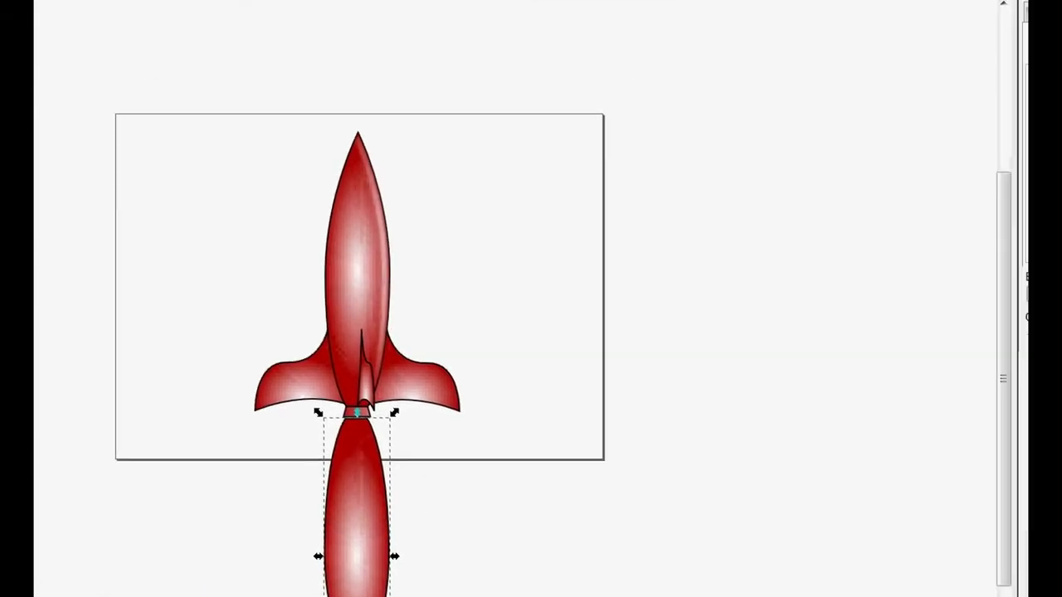
Step: Remove the flame shape's outline and fill it with solid blue
{"action": "left_click", "coordinate": [960, 122]}
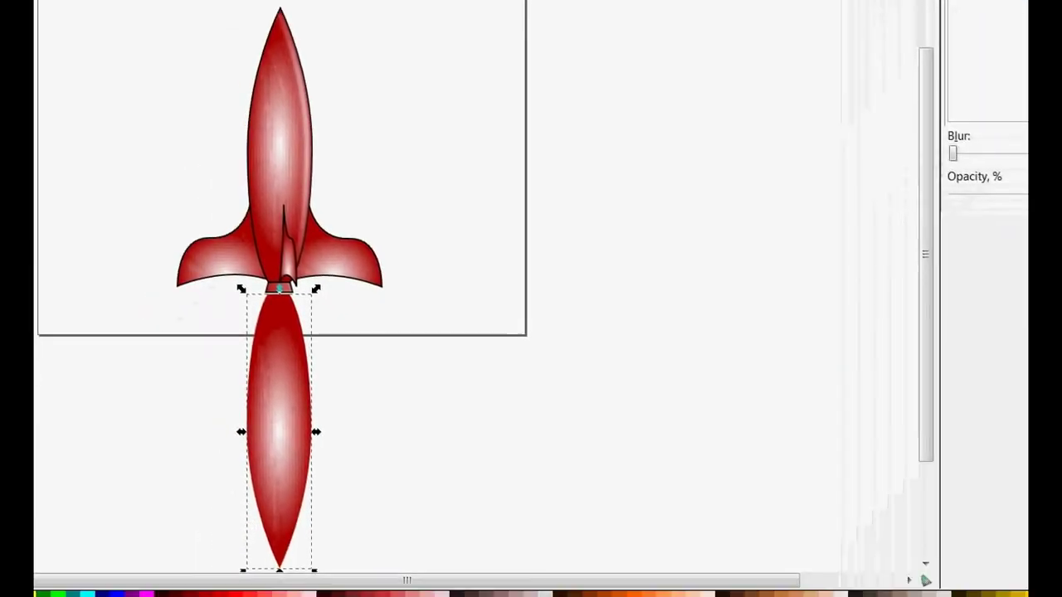
{"action": "left_click", "coordinate": [285, 513]}
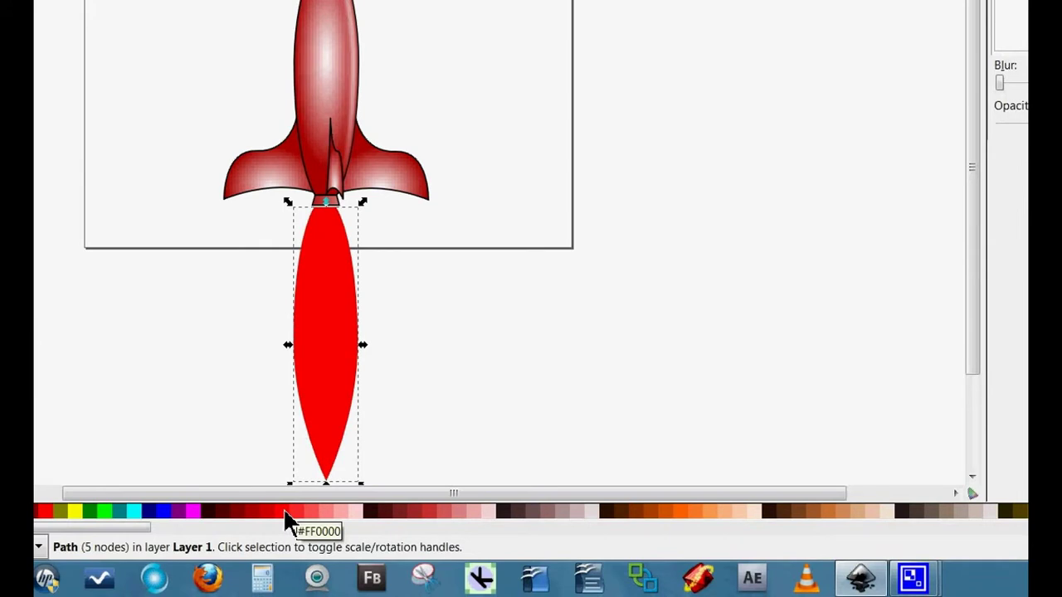
{"action": "left_click", "coordinate": [162, 512]}
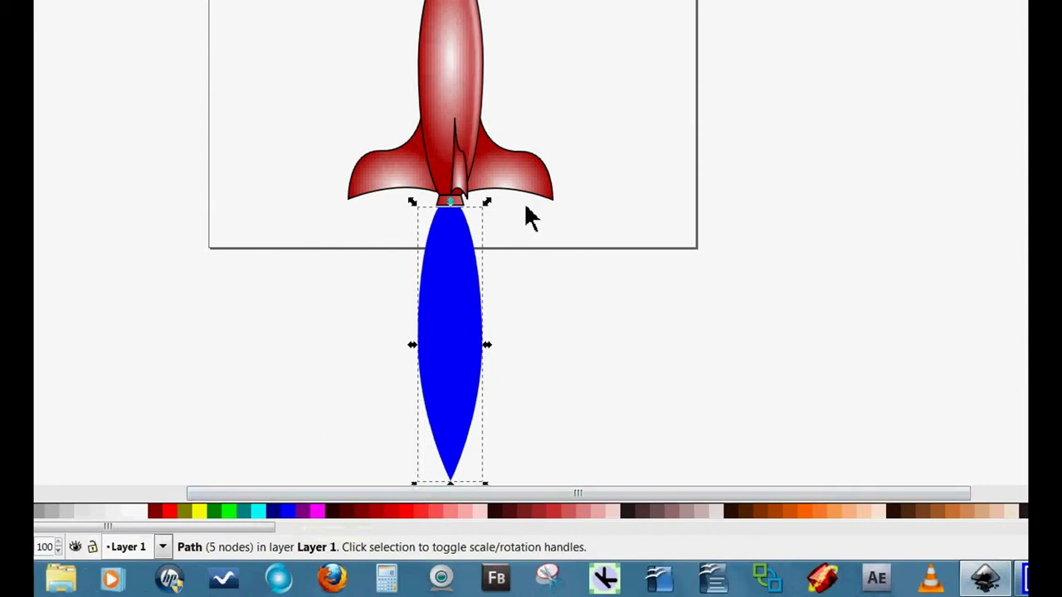
Step: Duplicate the blue flame shape and set the copy aside to the right of the page, keeping the original's size
{"action": "left_click_drag", "start_coordinate": [487, 204], "coordinate": [444, 286]}
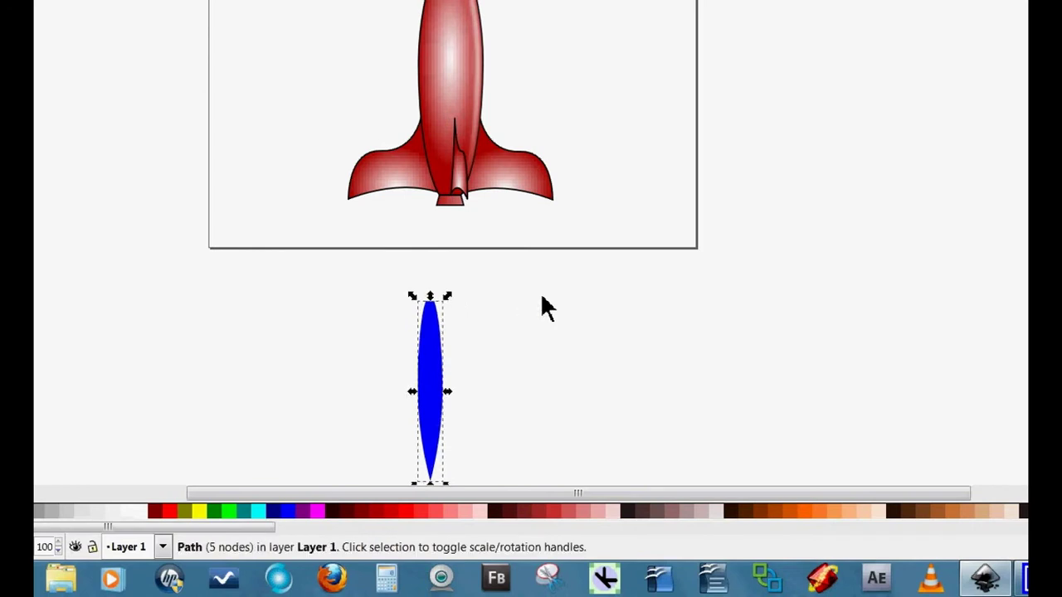
{"action": "key", "text": "ctrl+z"}
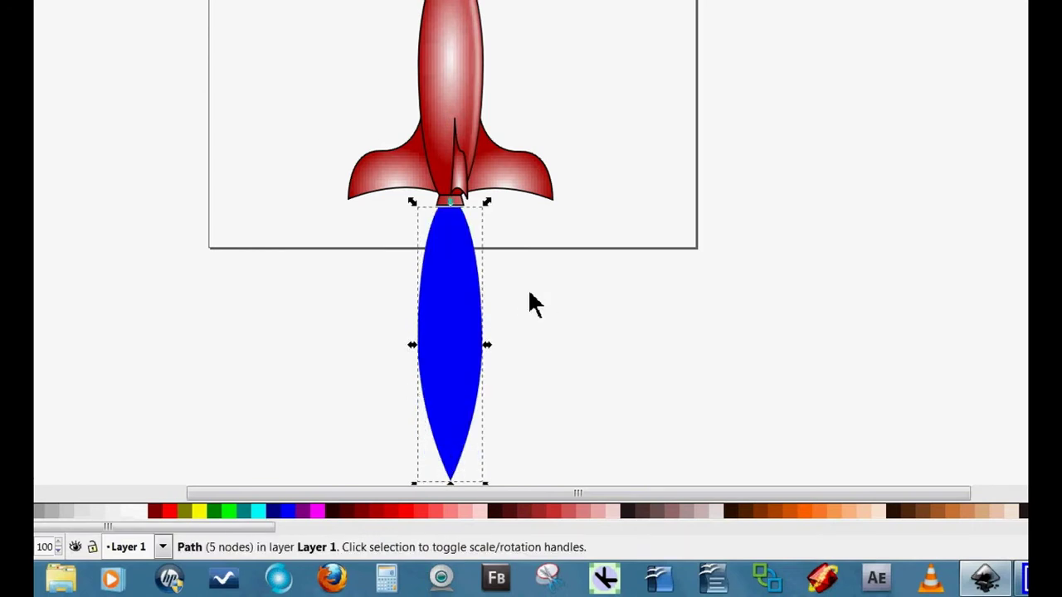
{"action": "key", "text": "ctrl+d"}
{"action": "left_click_drag", "start_coordinate": [432, 356], "coordinate": [716, 296]}
{"action": "left_click", "coordinate": [456, 398]}
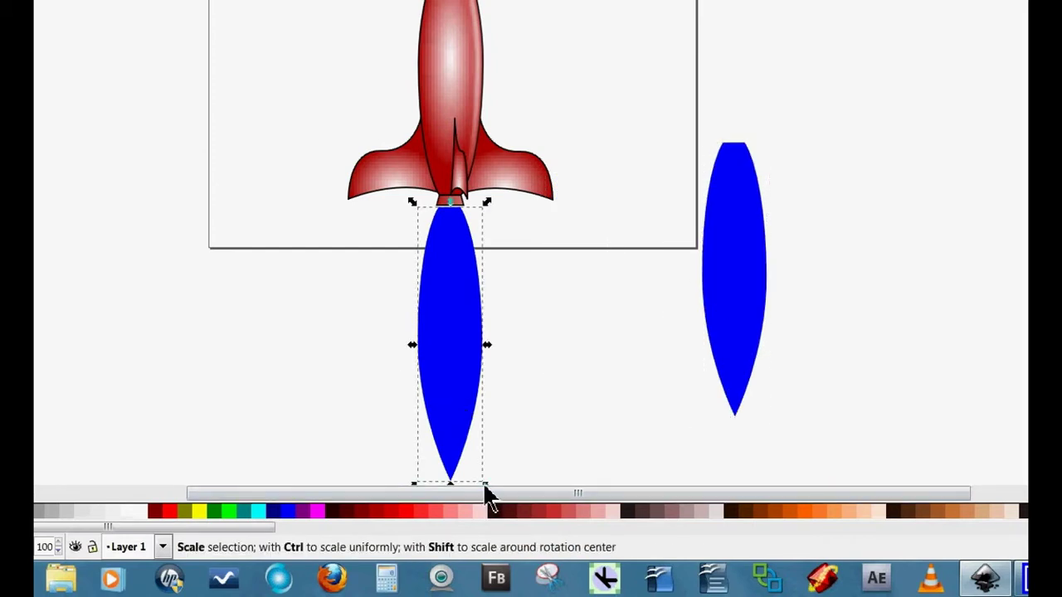
Step: Shrink the blue flame beneath the nozzle to the nozzle's width and centre it under the nozzle
{"action": "left_click_drag", "start_coordinate": [487, 490], "coordinate": [443, 392]}
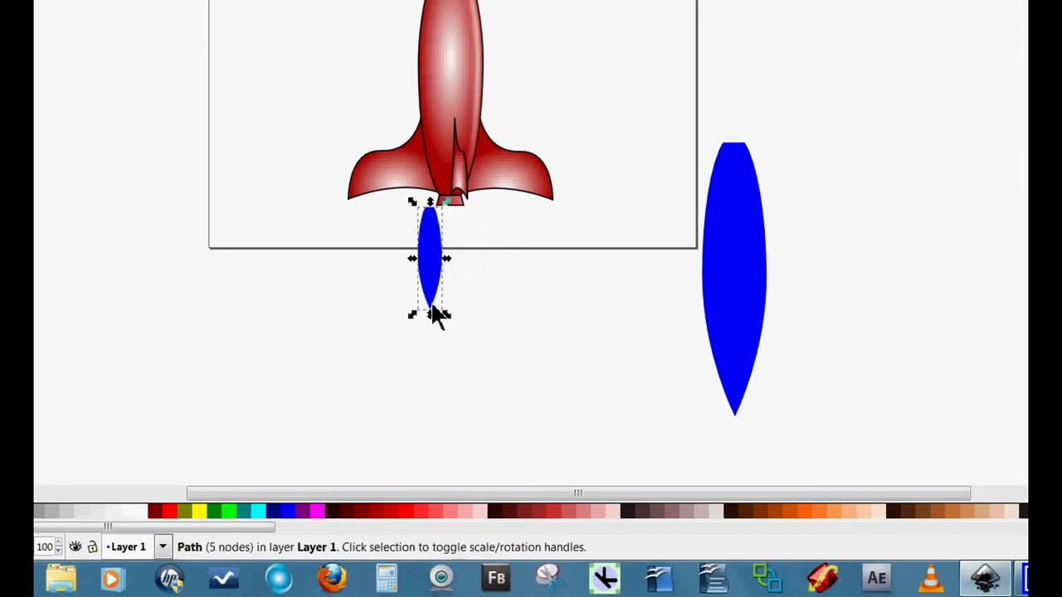
{"action": "mouse_move", "coordinate": [428, 269]}
{"action": "left_mouse_down"}
{"action": "mouse_move", "coordinate": [442, 284]}
{"action": "mouse_move", "coordinate": [449, 271]}
{"action": "left_mouse_up"}
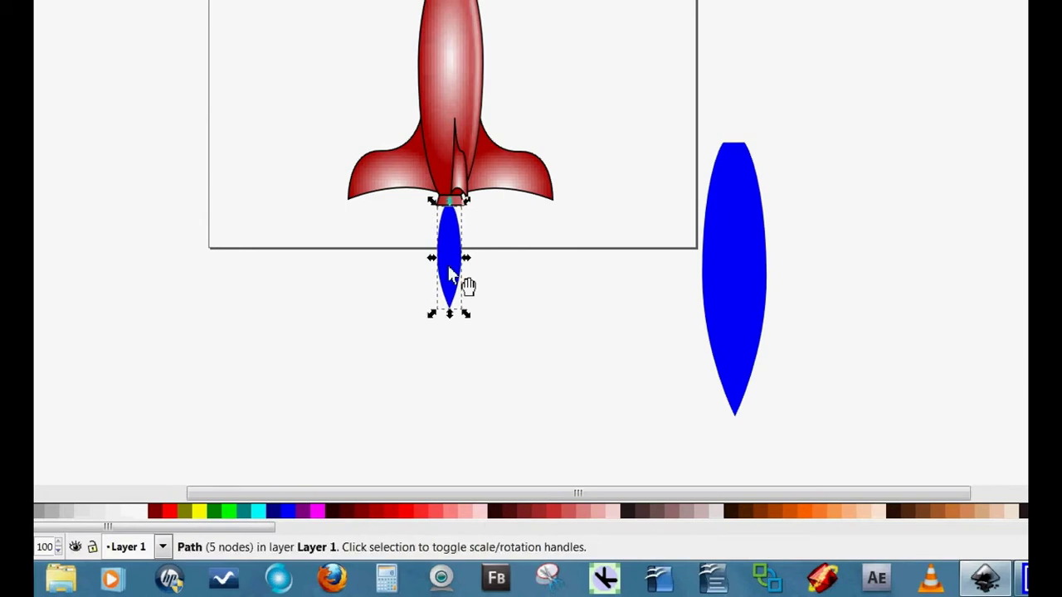
{"action": "left_click", "coordinate": [485, 307]}
{"action": "left_click", "coordinate": [450, 290]}
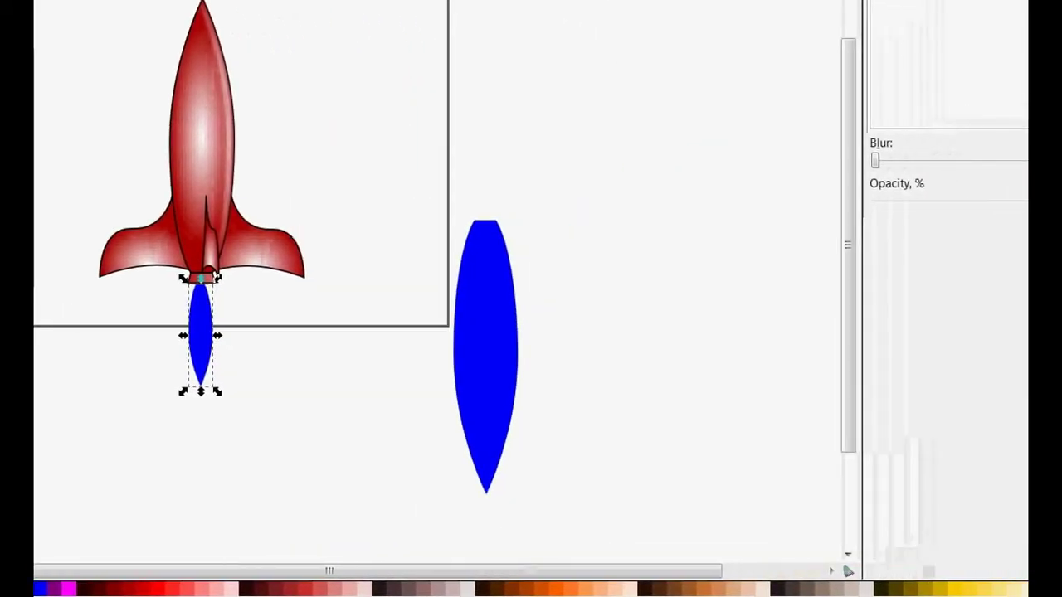
Step: Set the small blue flame's blur to 10 and lower its opacity to about 70%
{"action": "left_click", "coordinate": [994, 158]}
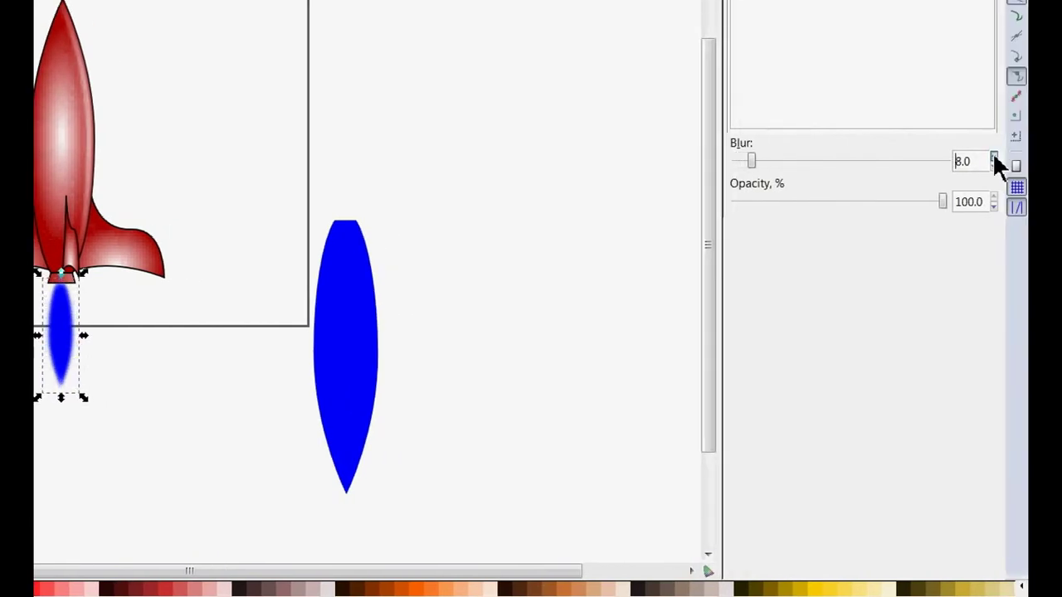
{"action": "left_click", "coordinate": [993, 156]}
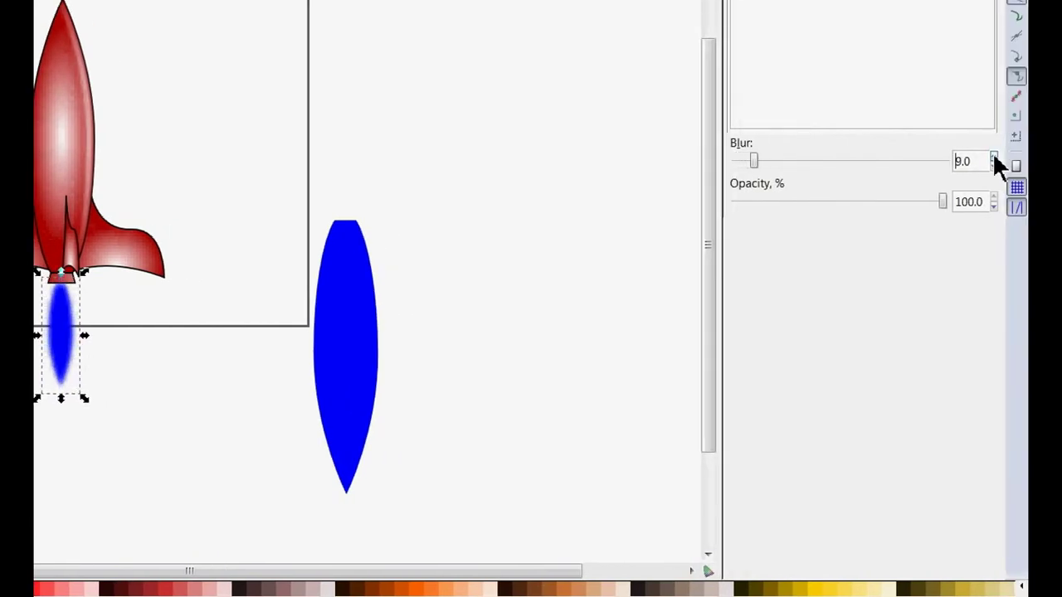
{"action": "left_click", "coordinate": [993, 156]}
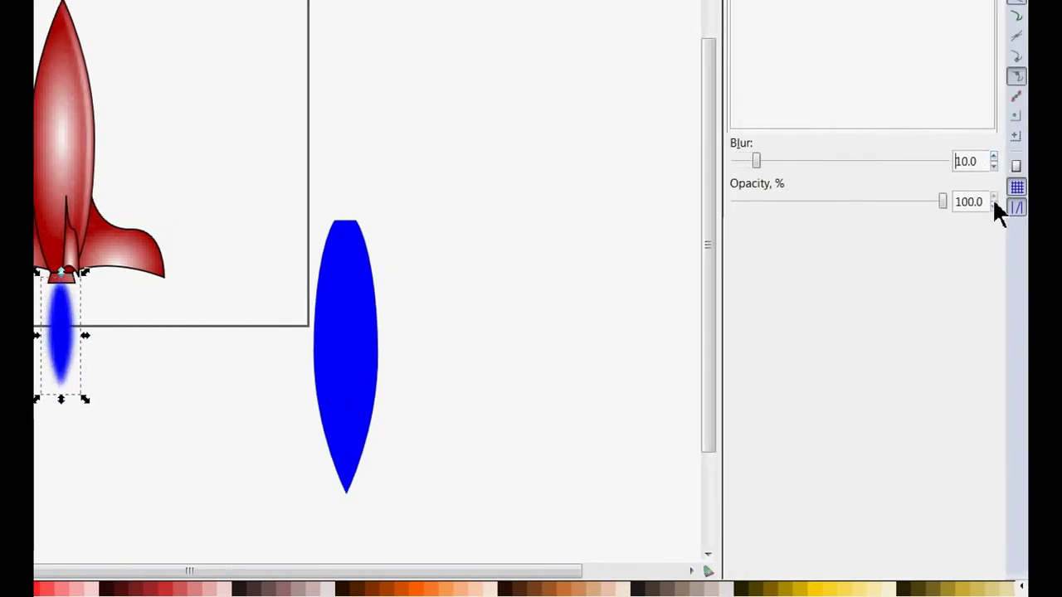
{"action": "key", "text": "Tab"}
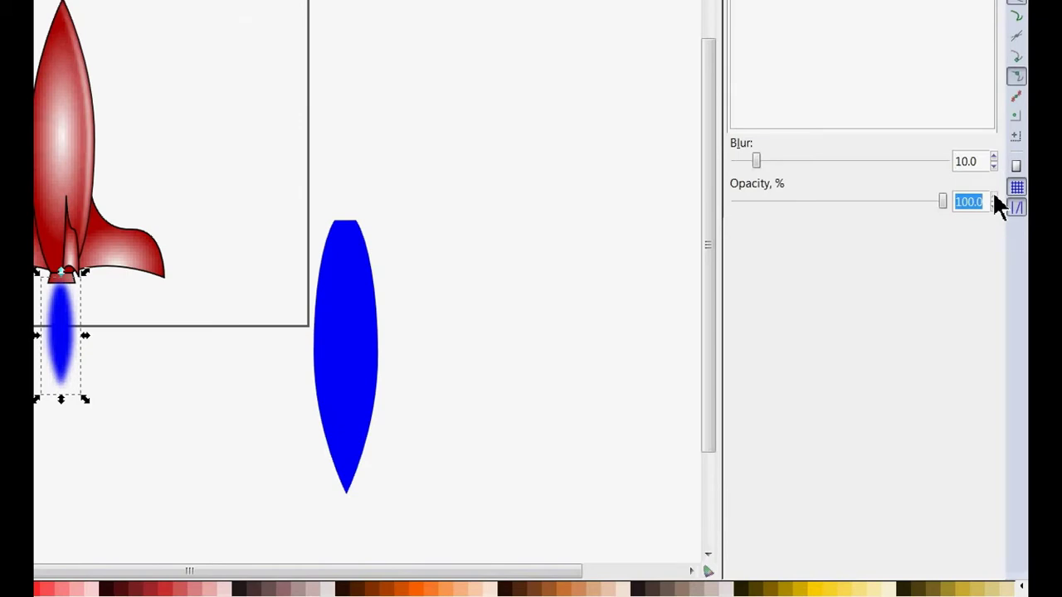
{"action": "left_click", "coordinate": [994, 207]}
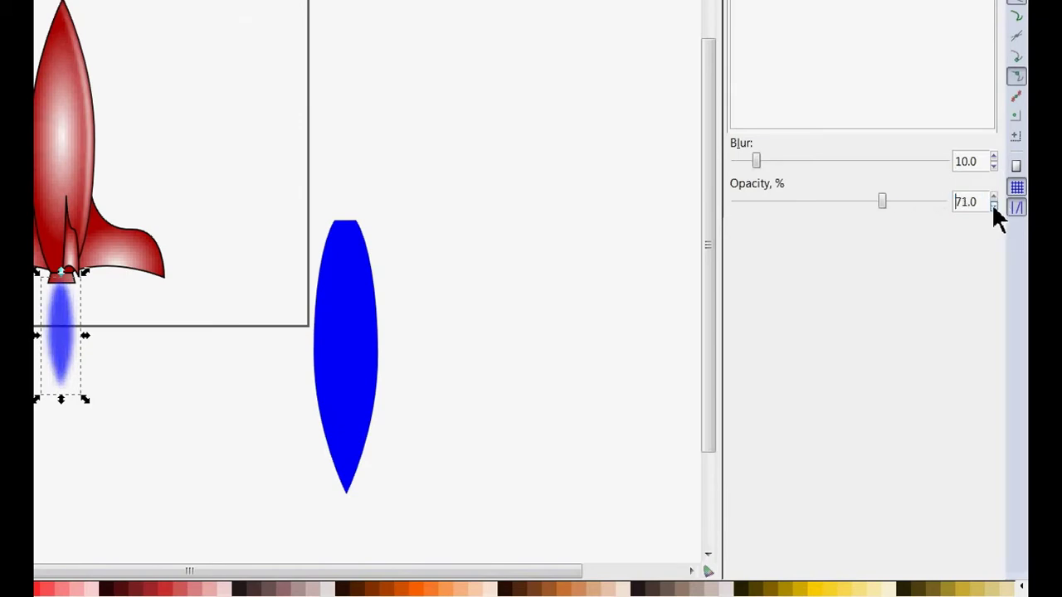
{"action": "left_click", "coordinate": [993, 207]}
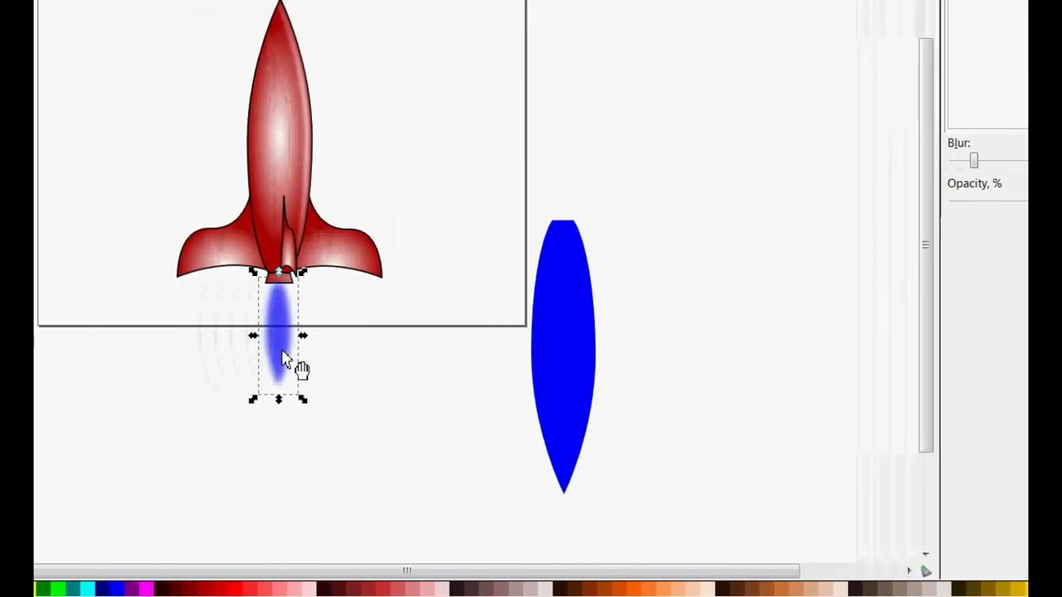
Step: Nudge the blurred blue flame up against the nozzle and lower it to the bottom of the stacking order
{"action": "mouse_move", "coordinate": [282, 352]}
{"action": "left_mouse_down"}
{"action": "mouse_move", "coordinate": [280, 339]}
{"action": "mouse_move", "coordinate": [293, 343]}
{"action": "left_mouse_up"}
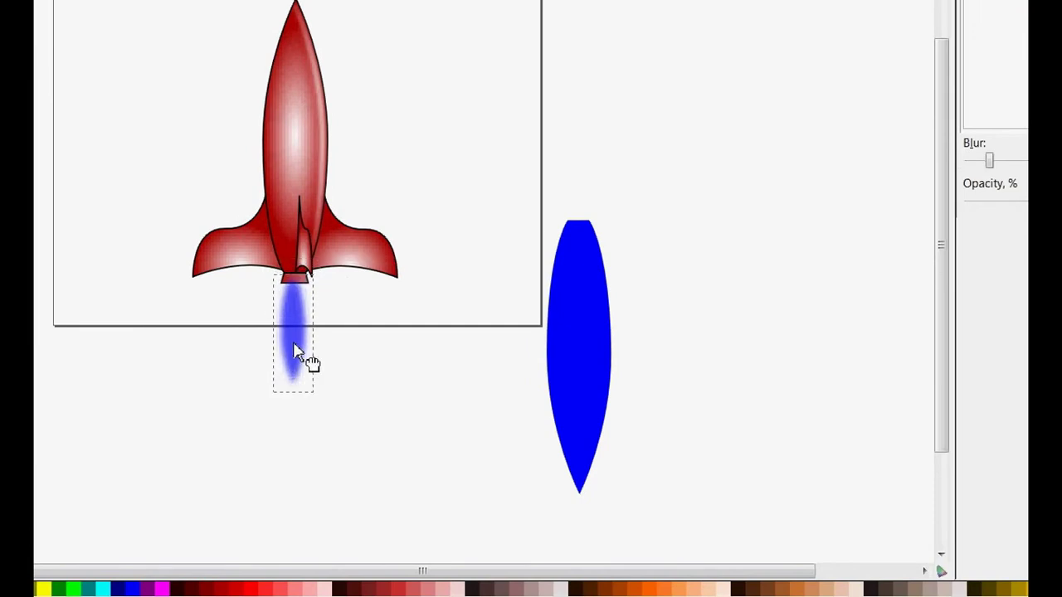
{"action": "key", "text": "F1"}
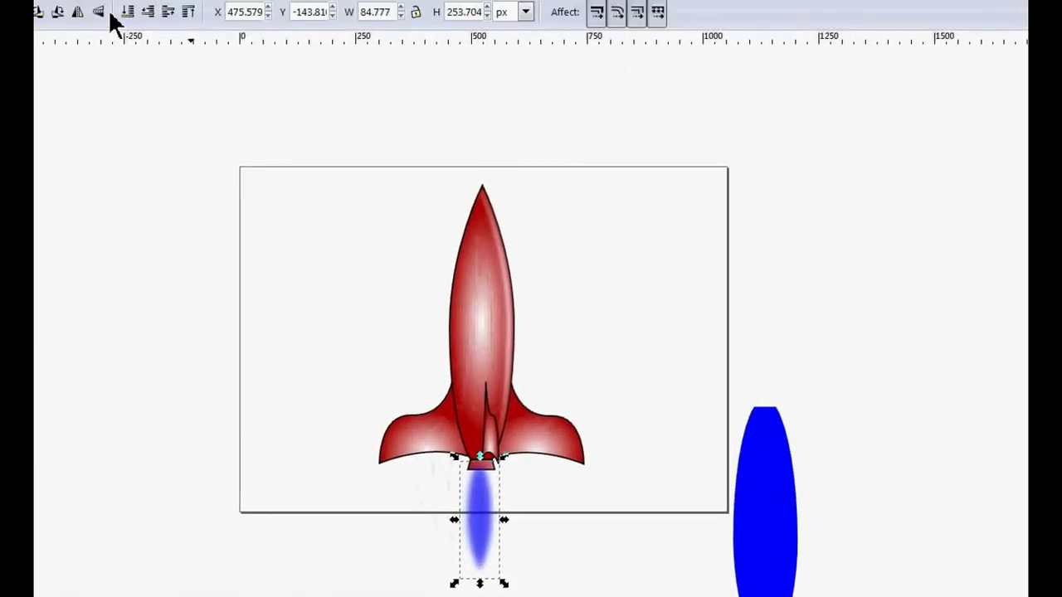
{"action": "left_click", "coordinate": [124, 12]}
{"action": "left_click", "coordinate": [209, 455]}
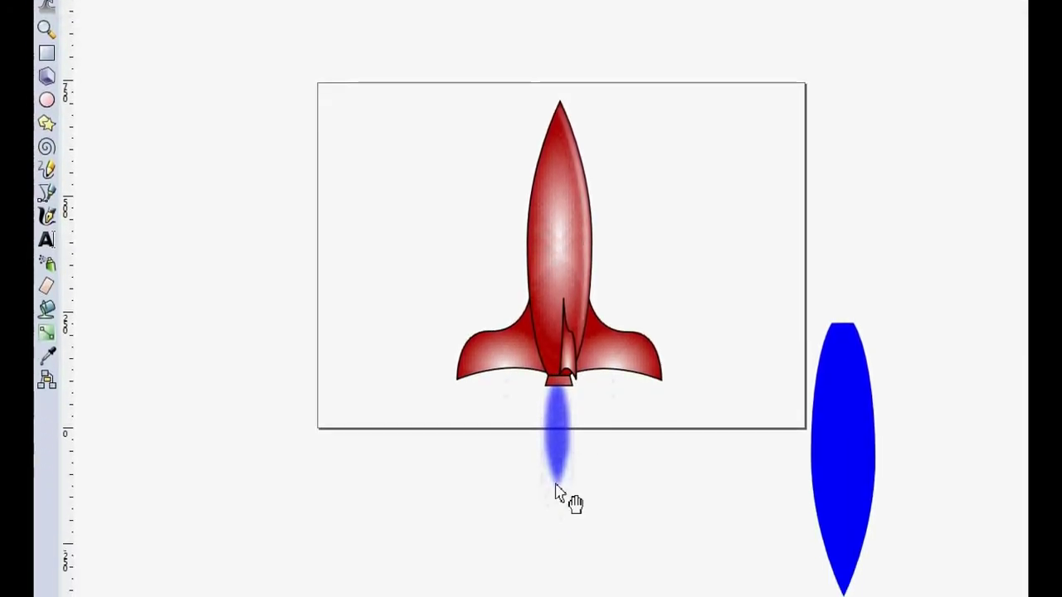
Step: Stretch the blurred blue flame downward to make it longer, keeping it aligned beneath the nozzle
{"action": "left_click", "coordinate": [556, 471]}
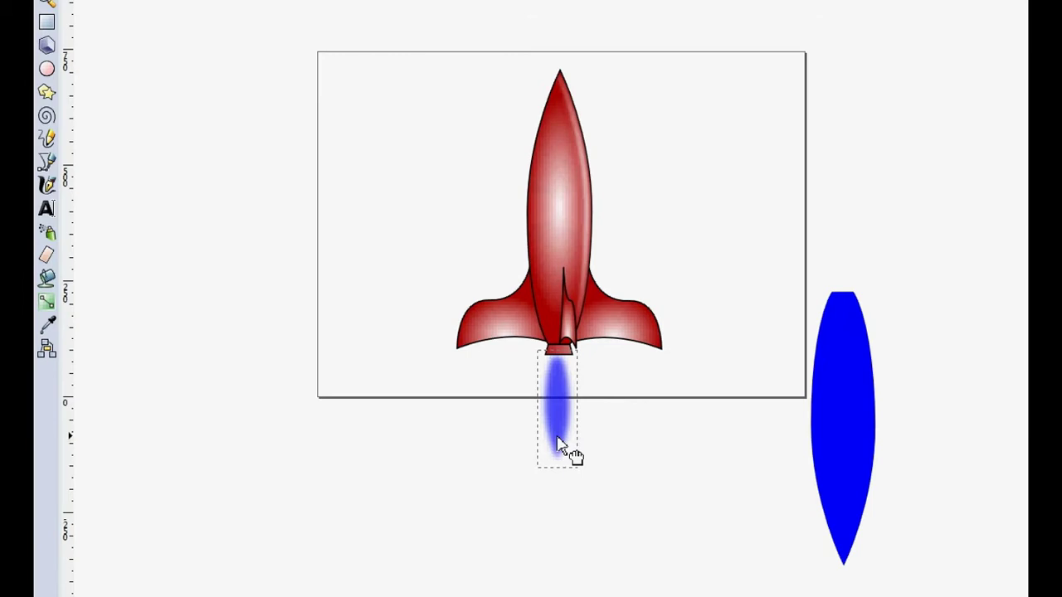
{"action": "left_click_drag", "start_coordinate": [556, 439], "coordinate": [550, 508]}
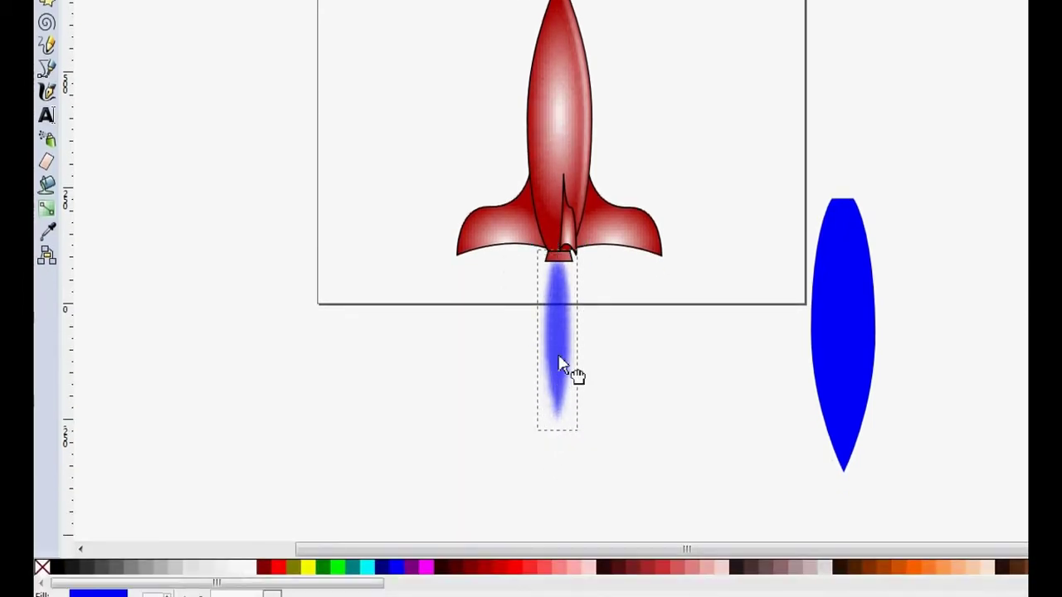
{"action": "left_click_drag", "start_coordinate": [559, 365], "coordinate": [562, 372]}
Step: Place the large blue shape under the nozzle behind the small flame and fill it with red (#FF0000)
{"action": "left_click", "coordinate": [815, 366]}
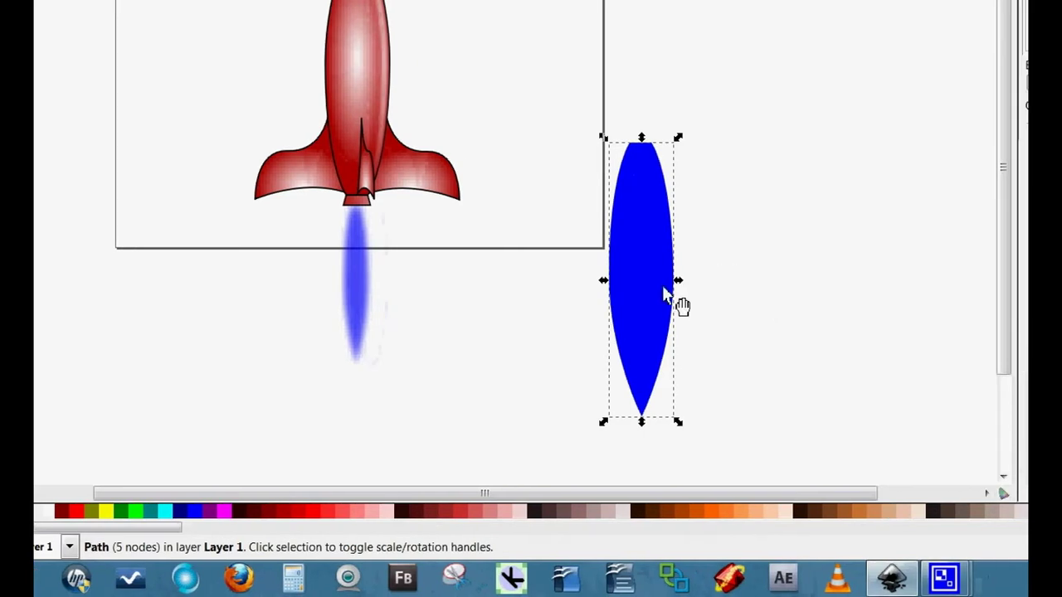
{"action": "left_click_drag", "start_coordinate": [659, 292], "coordinate": [373, 360]}
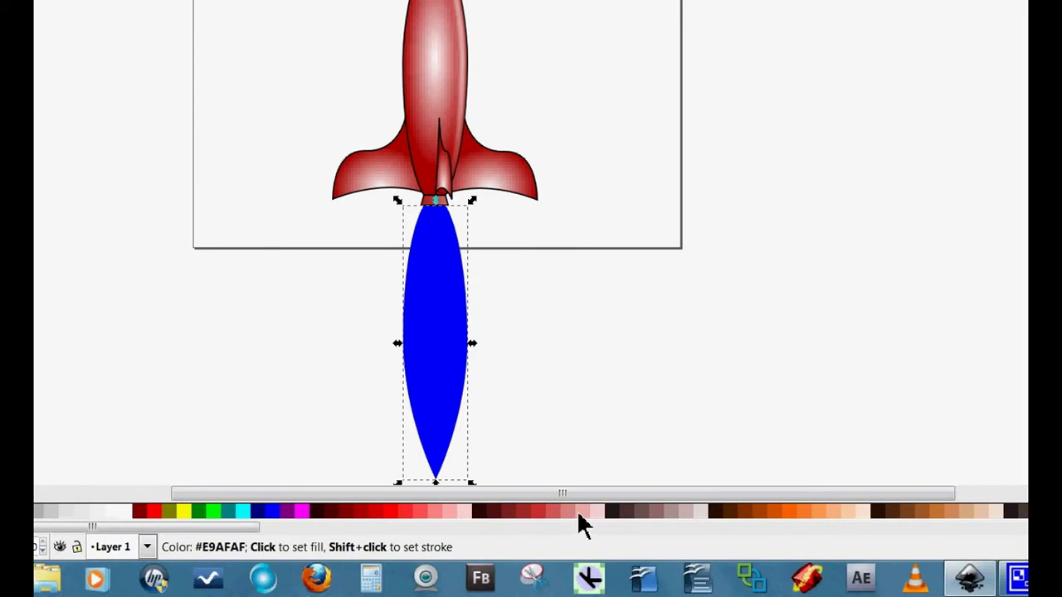
{"action": "left_click", "coordinate": [837, 515]}
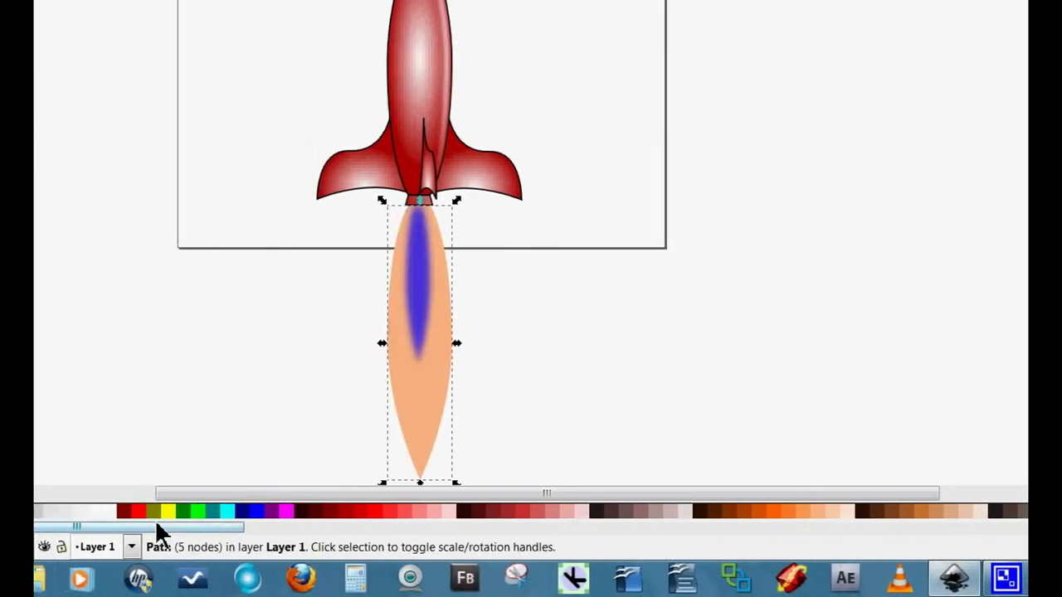
{"action": "left_click", "coordinate": [75, 512]}
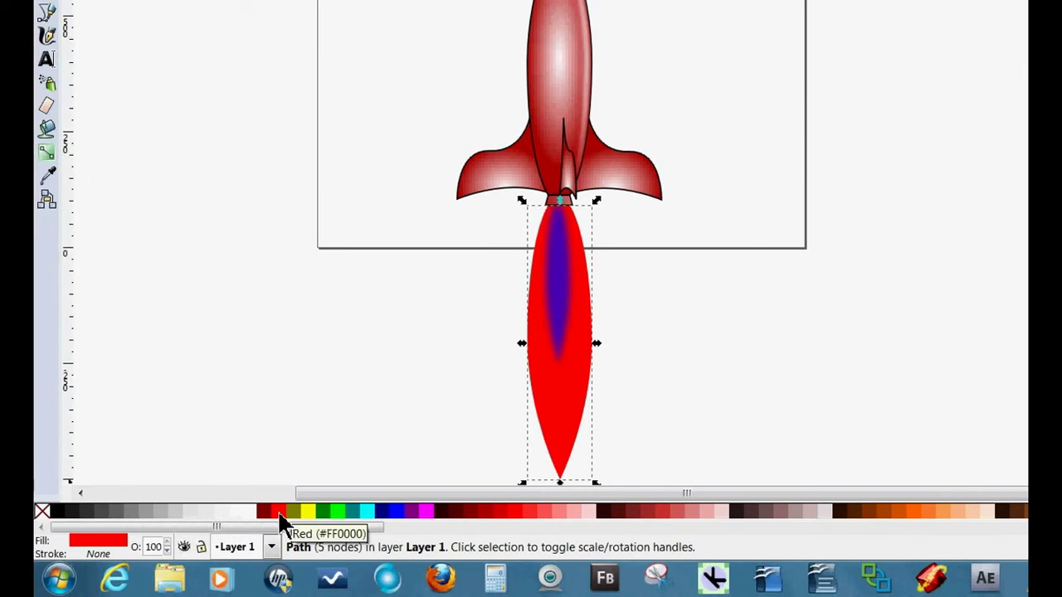
Step: Restore the small blue flame's opacity to 100% and fill the large red flame behind it with yellow
{"action": "left_click", "coordinate": [559, 279]}
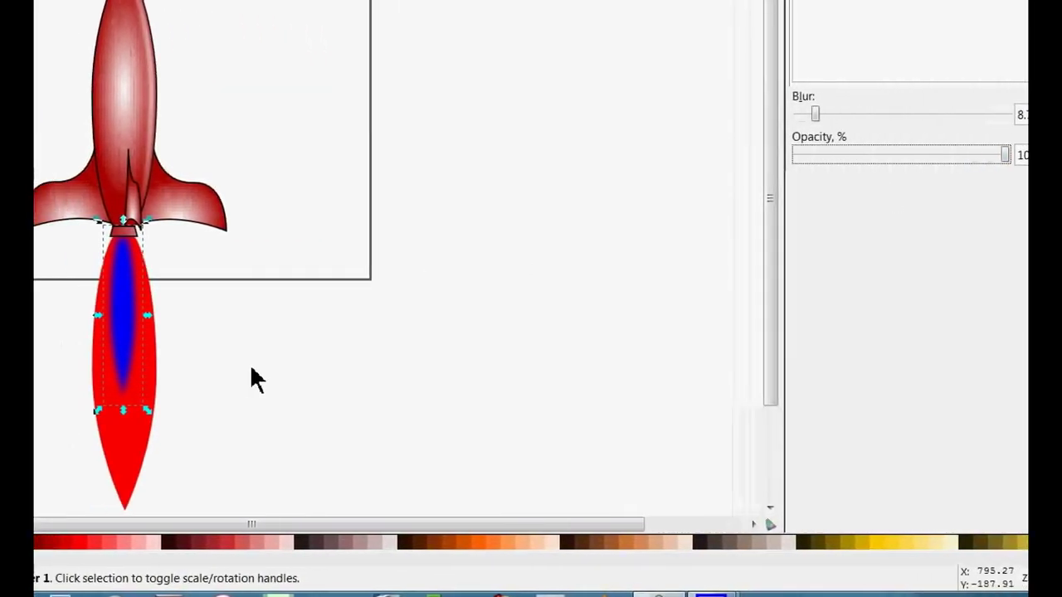
{"action": "left_click", "coordinate": [272, 449]}
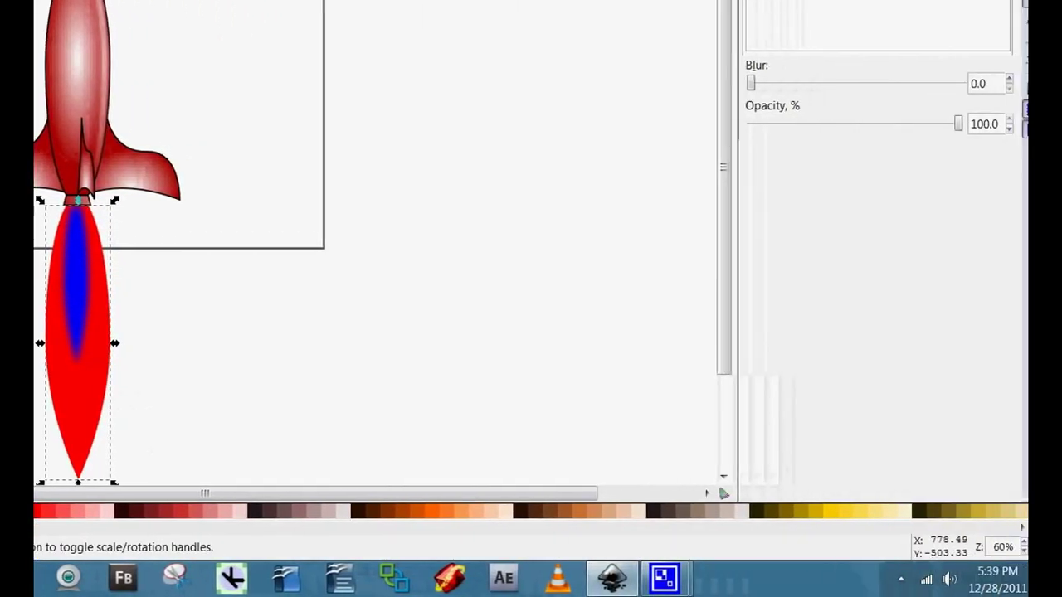
{"action": "scroll", "coordinate": [1008, 530], "scroll_direction": "right", "scroll_amount": 10}
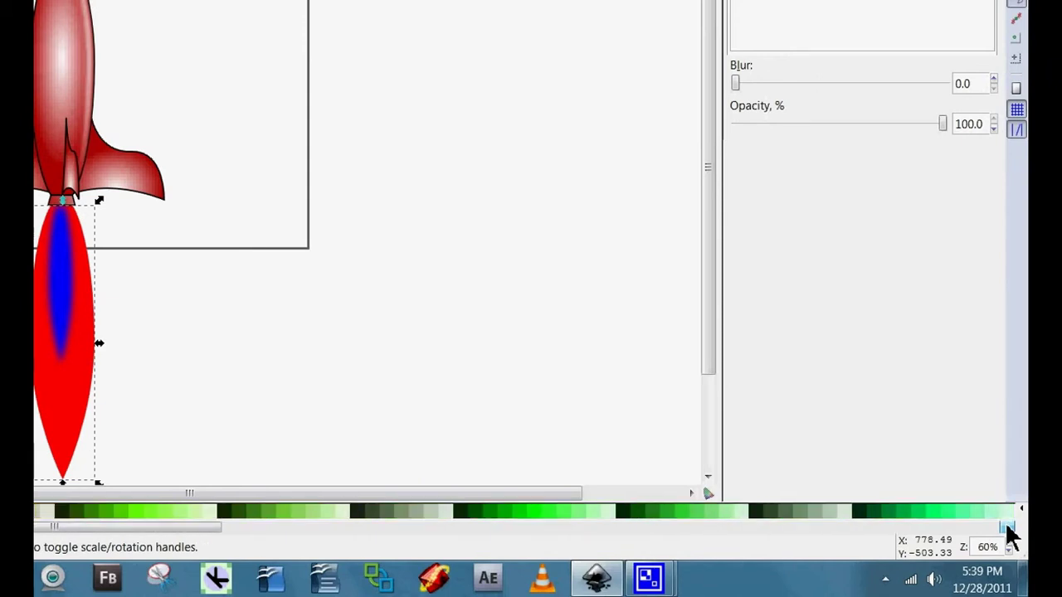
{"action": "scroll", "coordinate": [1012, 536], "scroll_direction": "right", "scroll_amount": 10}
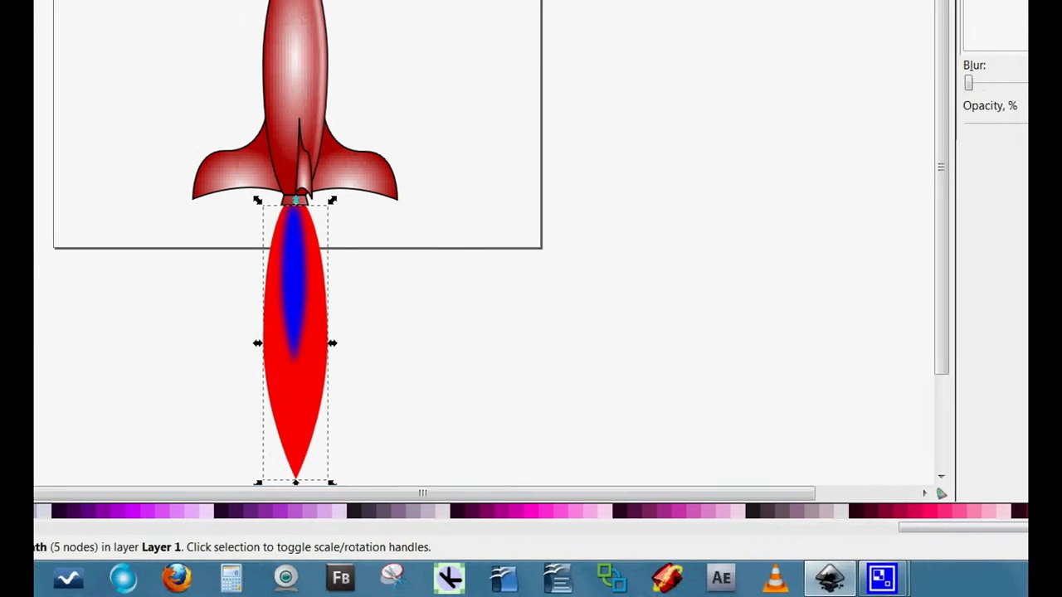
{"action": "left_click_drag", "start_coordinate": [1038, 528], "coordinate": [903, 528]}
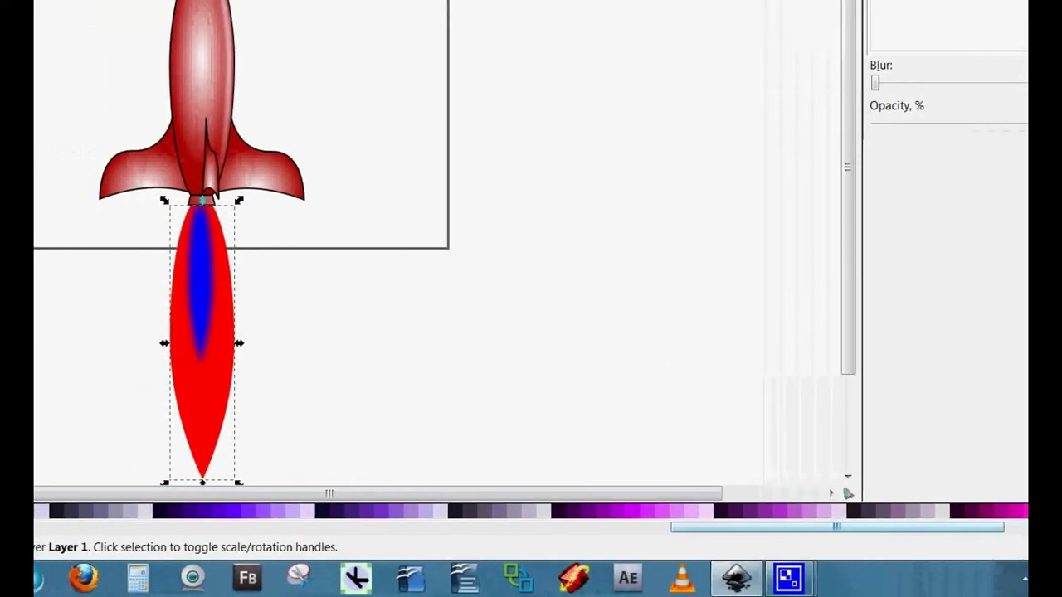
{"action": "scroll", "coordinate": [838, 527], "scroll_direction": "left", "scroll_amount": 5}
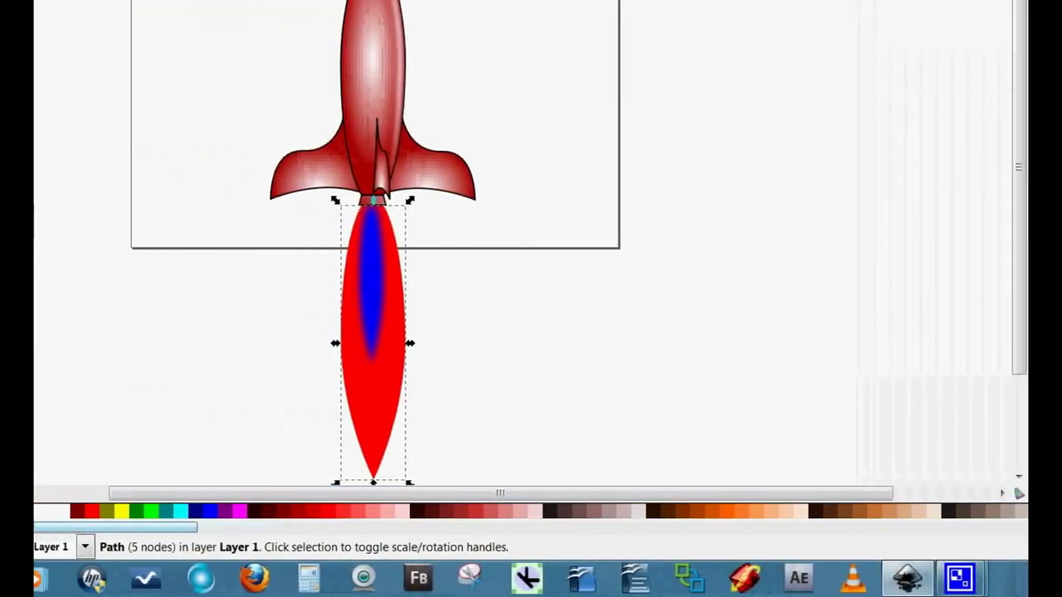
{"action": "left_click", "coordinate": [276, 511]}
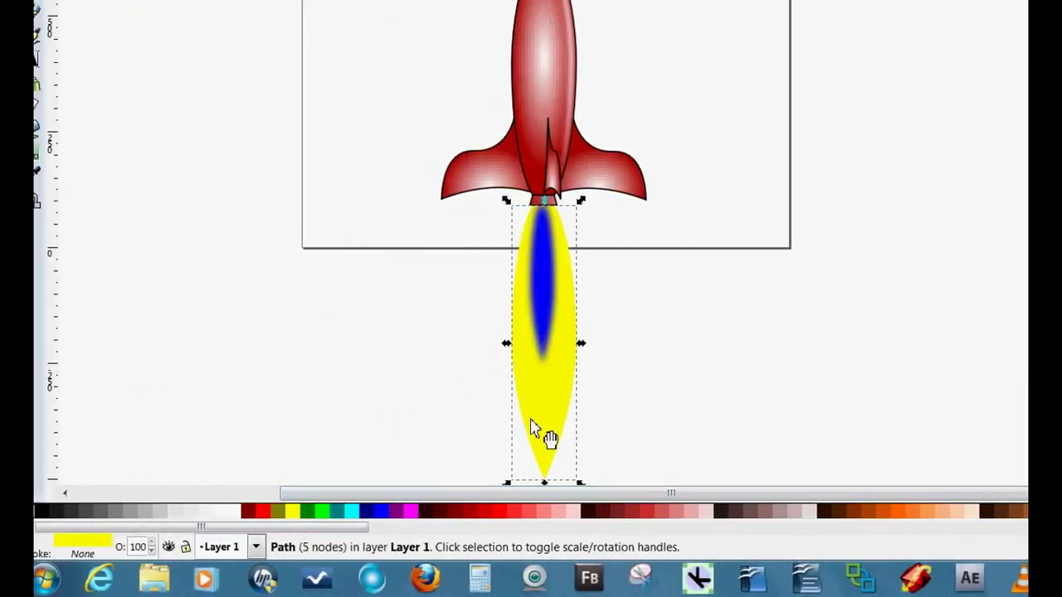
Step: Centre the small blue flame over the yellow one and set its fill lightness to 185
{"action": "left_click", "coordinate": [541, 295]}
{"action": "left_click_drag", "start_coordinate": [541, 296], "coordinate": [547, 308]}
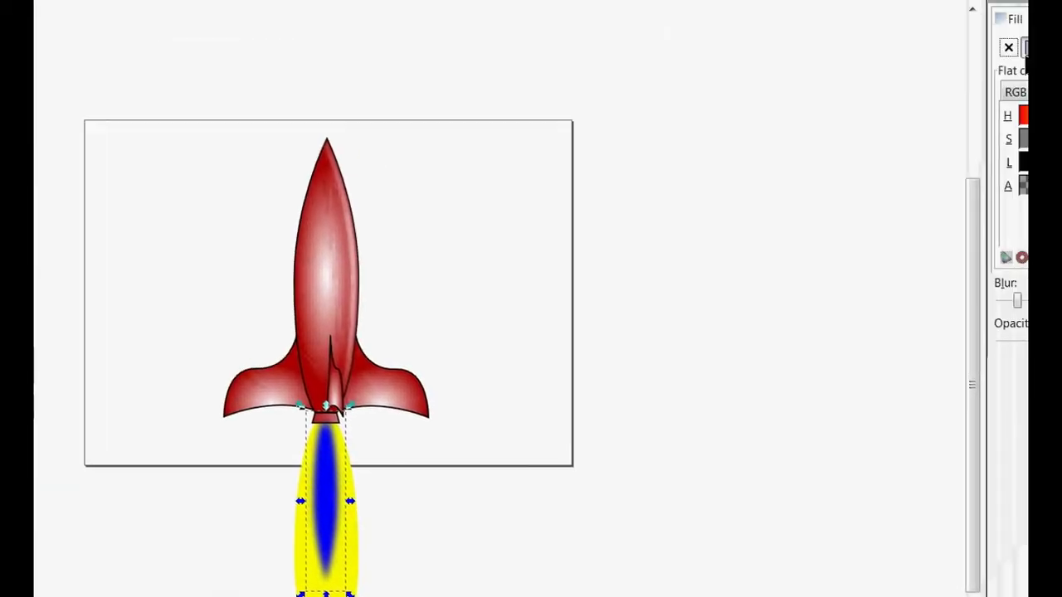
{"action": "left_click", "coordinate": [1000, 196]}
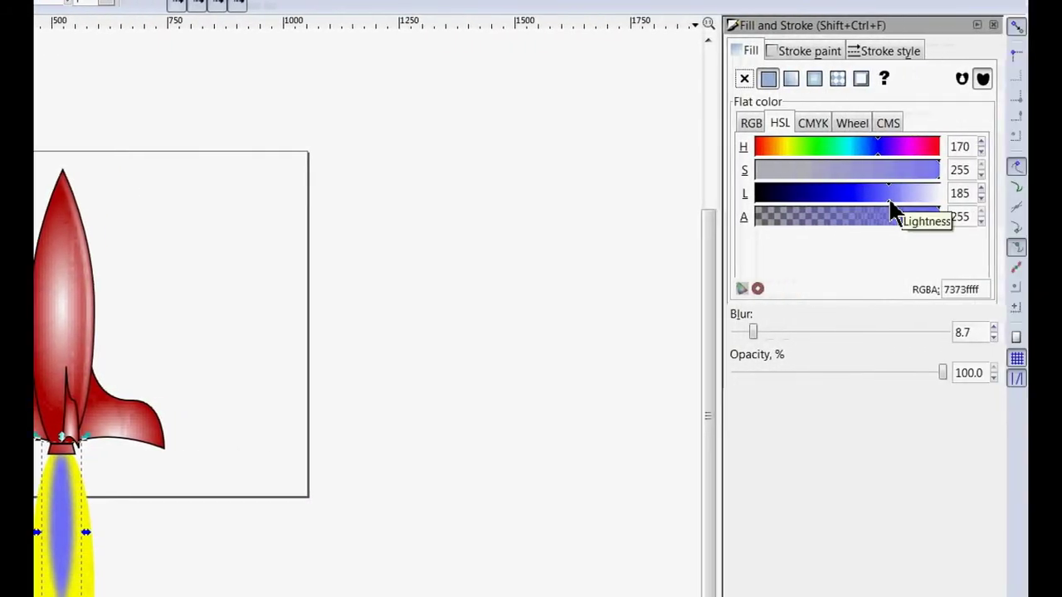
Step: Recolour the large yellow flame orange with lightness 150 and hue 16
{"action": "left_click", "coordinate": [538, 446]}
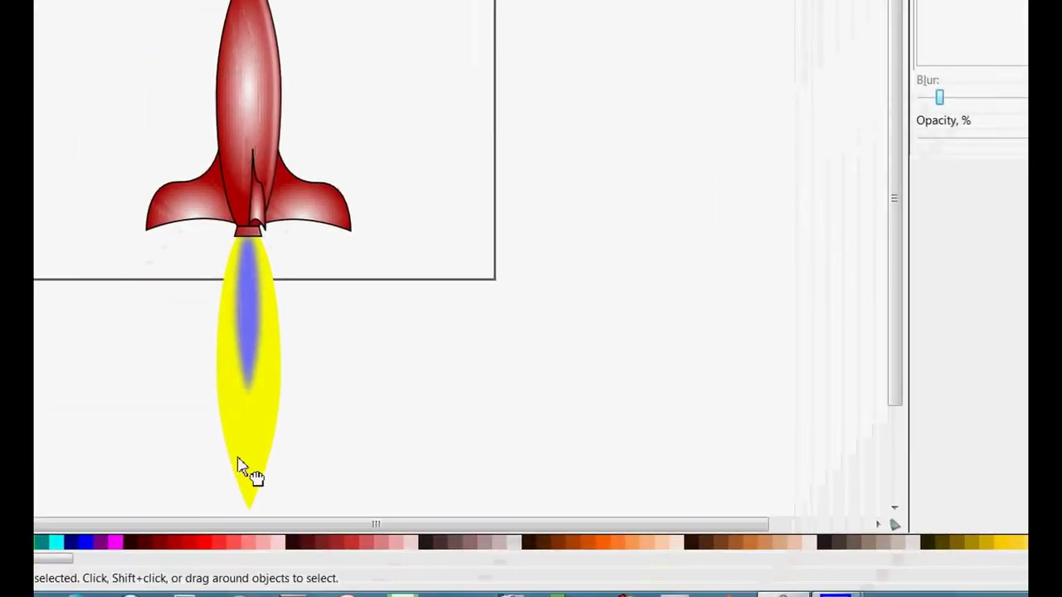
{"action": "left_click", "coordinate": [48, 593]}
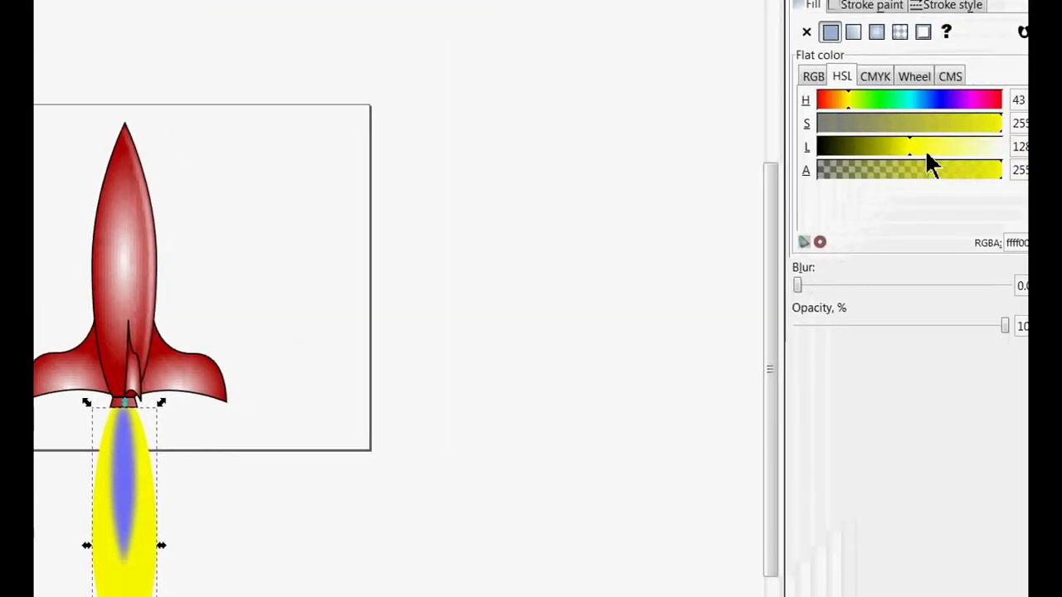
{"action": "left_click", "coordinate": [865, 154]}
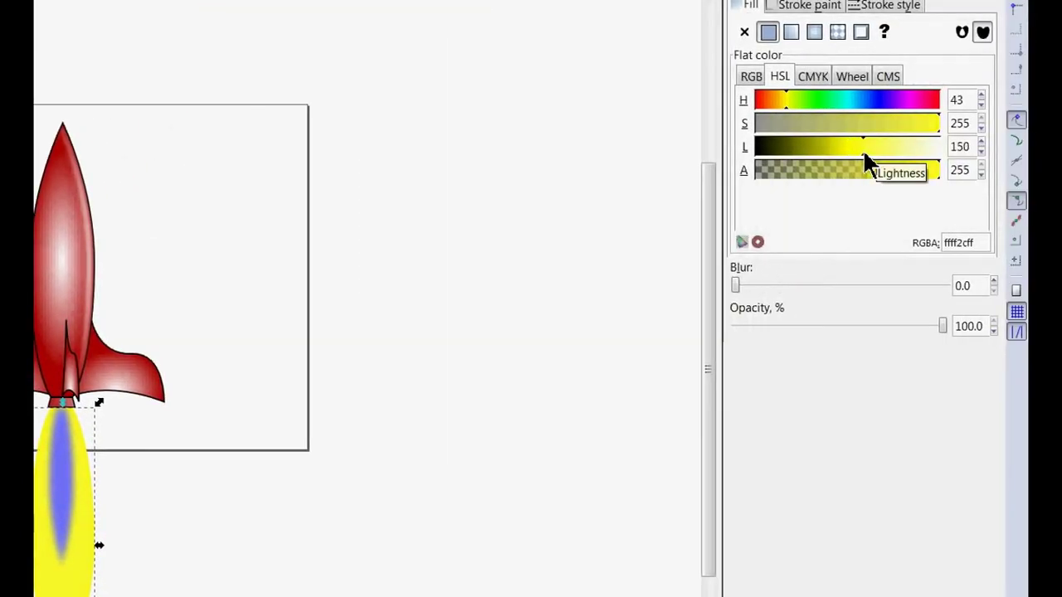
{"action": "left_click_drag", "start_coordinate": [791, 155], "coordinate": [767, 154]}
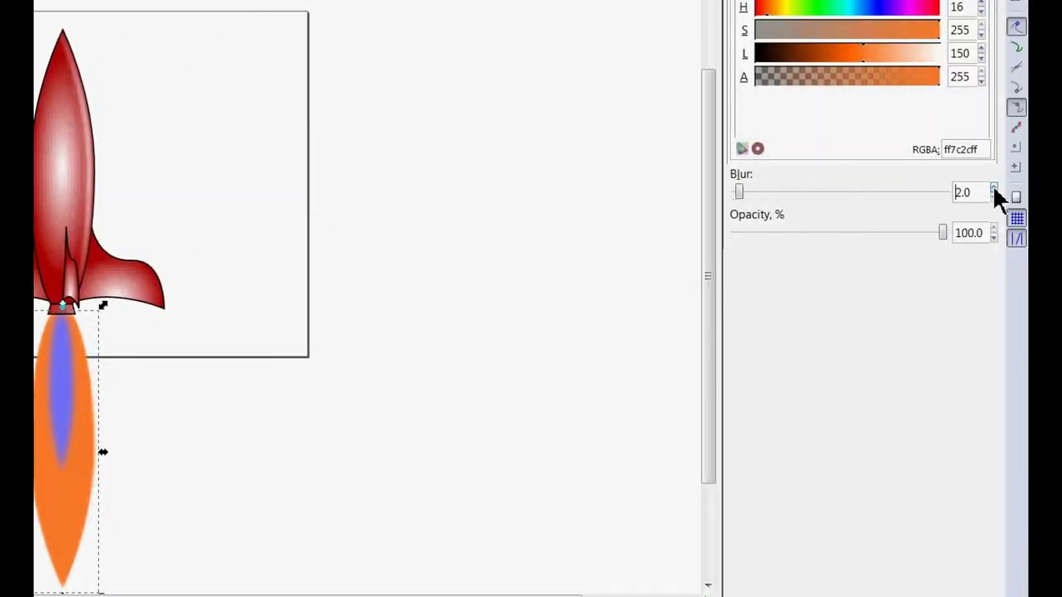
Step: Set the orange flame's blur to 8 and stretch it downward to about 767 px tall
{"action": "left_click", "coordinate": [993, 189]}
{"action": "left_click", "coordinate": [993, 189]}
{"action": "left_click", "coordinate": [993, 189]}
{"action": "left_click", "coordinate": [993, 189]}
{"action": "left_click", "coordinate": [993, 188]}
{"action": "left_click", "coordinate": [994, 188]}
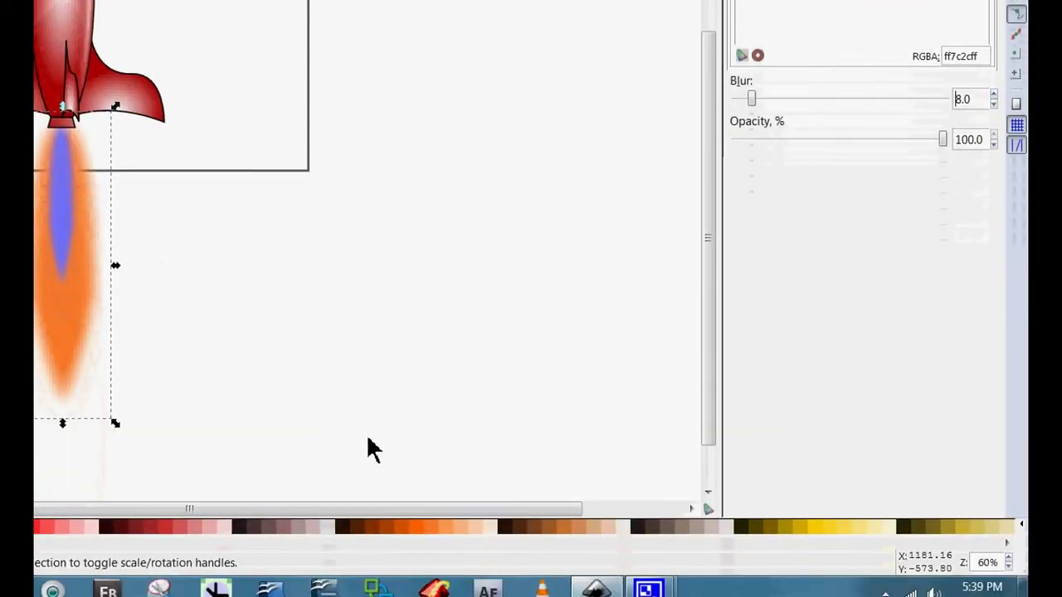
{"action": "left_click_drag", "start_coordinate": [62, 425], "coordinate": [64, 480]}
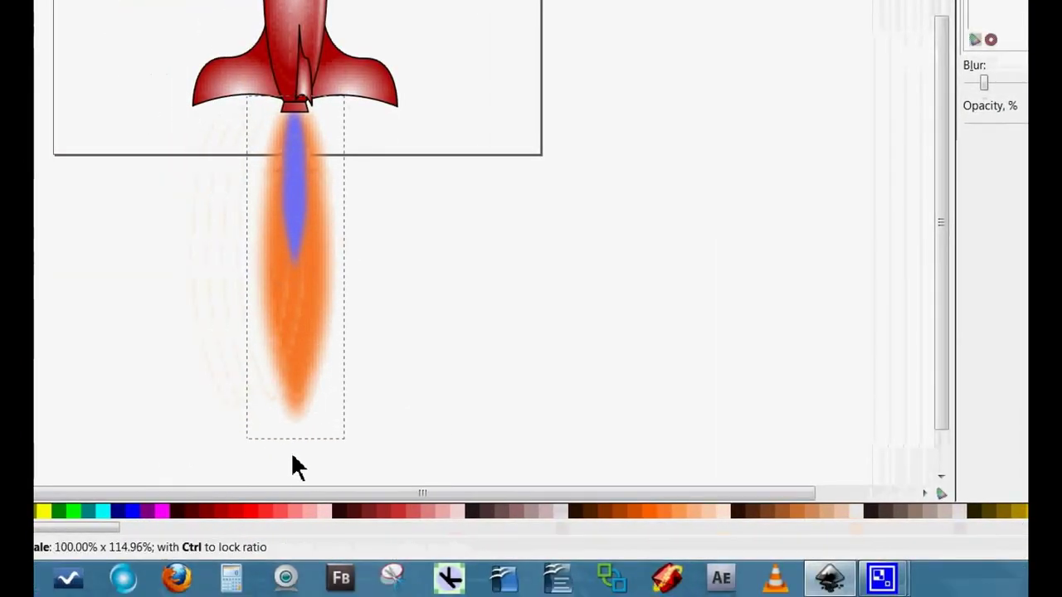
{"action": "left_click_drag", "start_coordinate": [292, 456], "coordinate": [294, 465]}
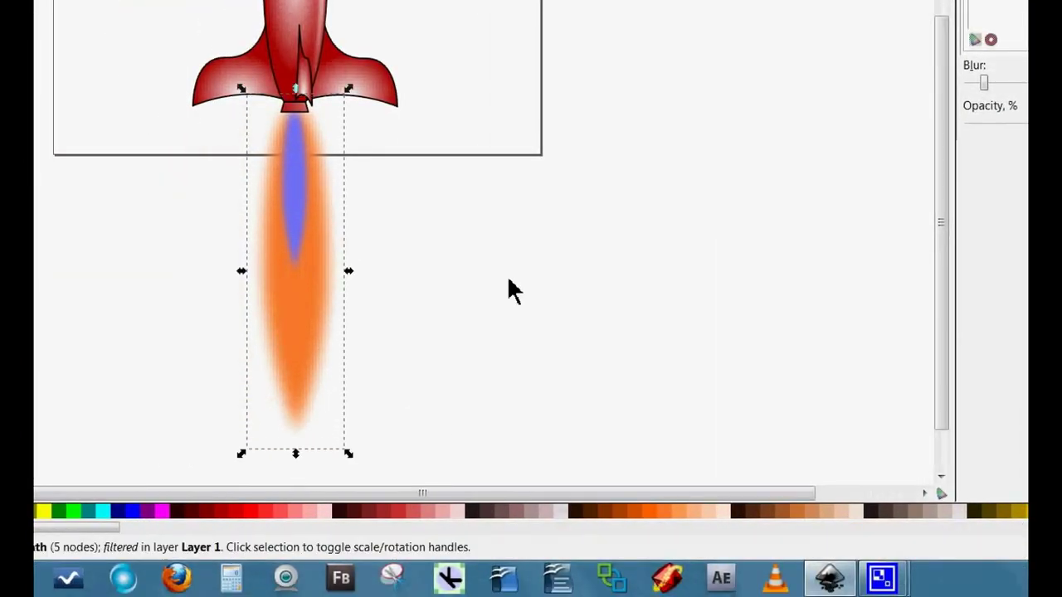
Step: Duplicate the orange flame, place the copy at the bottom of the stacking order and recolour it yellow with hue 44 and lightness 136
{"action": "key", "text": "ctrl+d"}
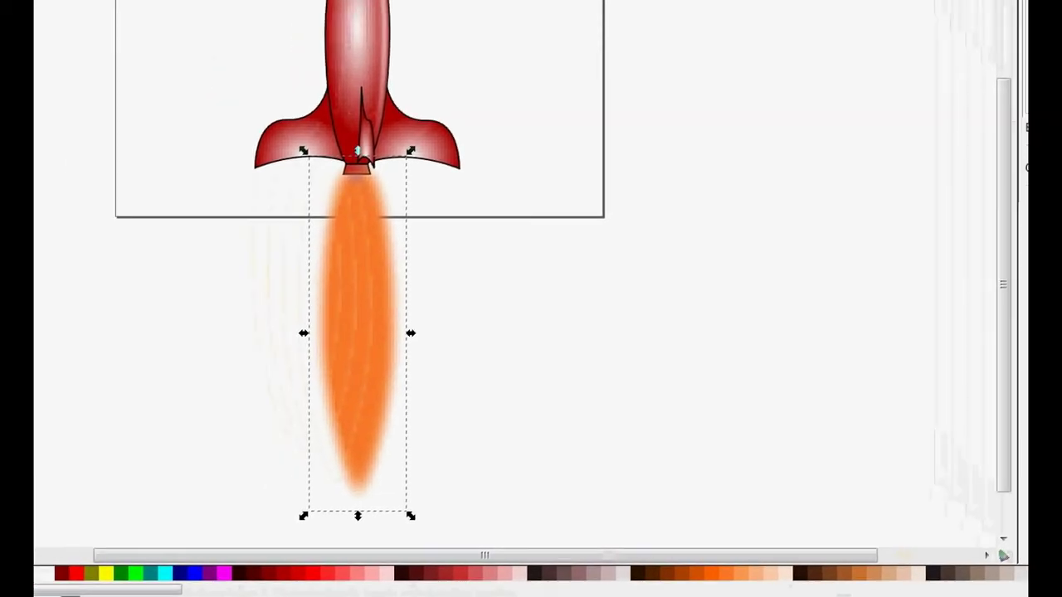
{"action": "key", "text": "End"}
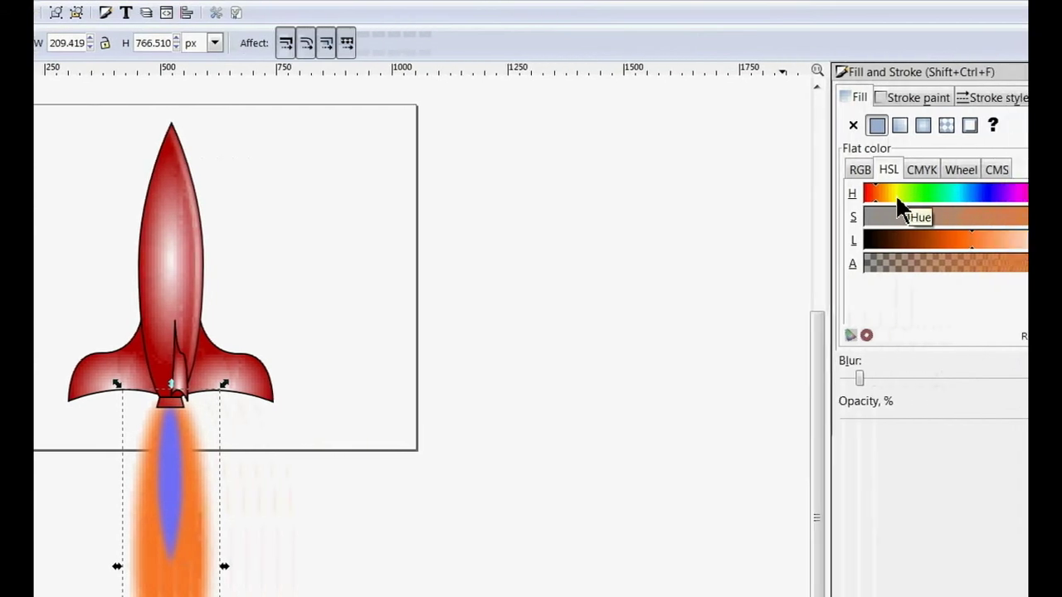
{"action": "left_click", "coordinate": [895, 194]}
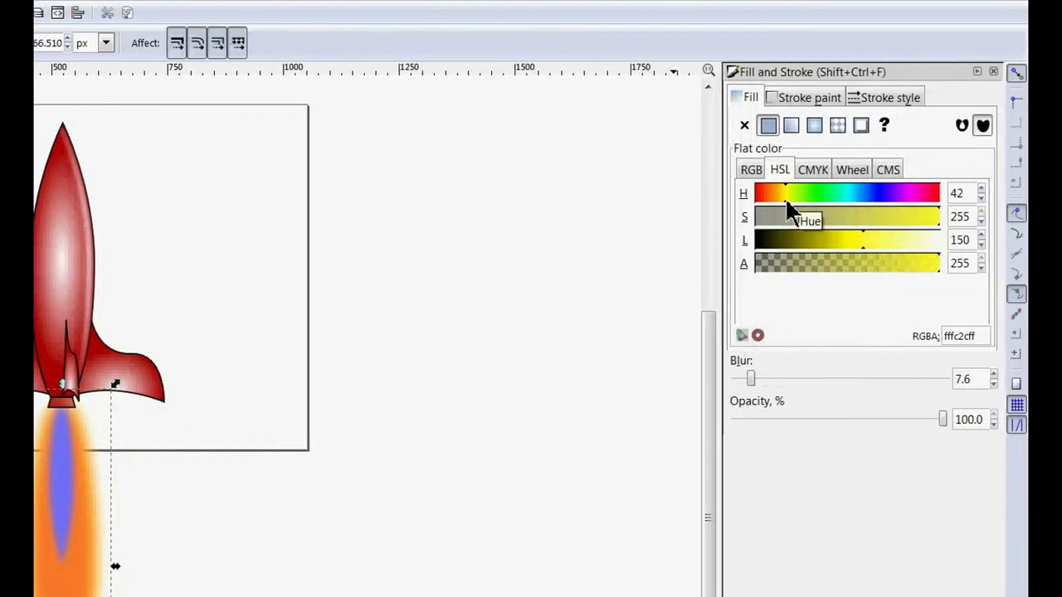
{"action": "left_click", "coordinate": [787, 196]}
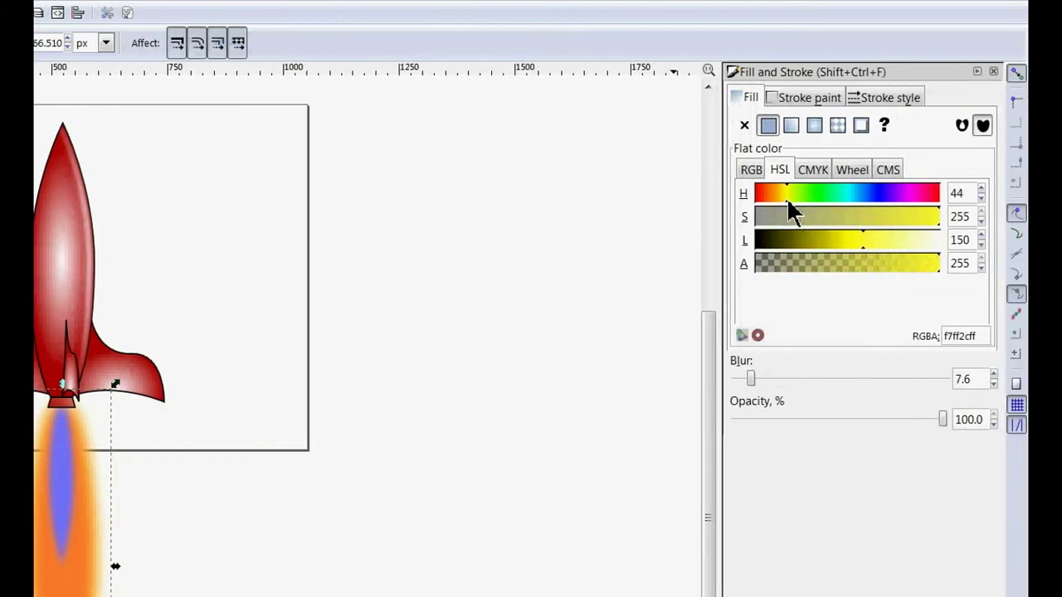
{"action": "left_click", "coordinate": [853, 242]}
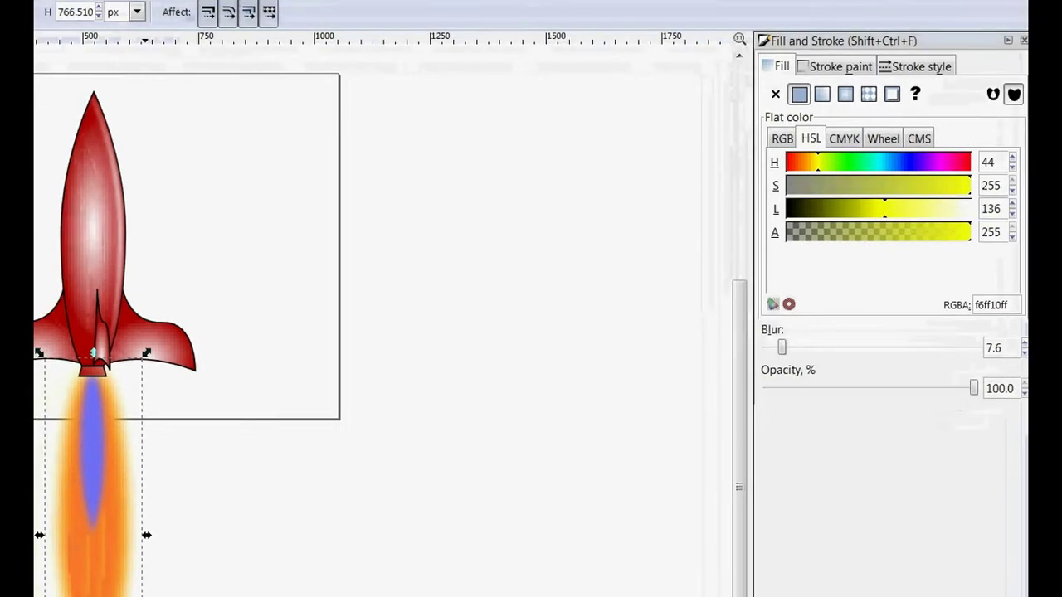
Step: Stretch the yellow flame well below the orange tip and widen it, keeping it centred under the nozzle
{"action": "left_click_drag", "start_coordinate": [299, 450], "coordinate": [303, 423]}
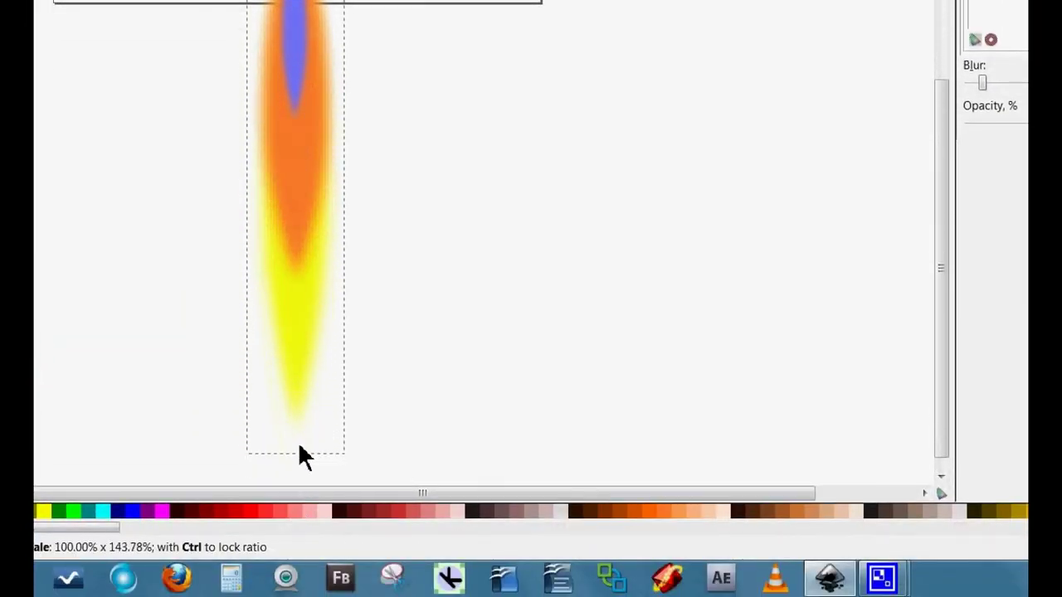
{"action": "left_click_drag", "start_coordinate": [348, 178], "coordinate": [380, 177]}
{"action": "left_click_drag", "start_coordinate": [319, 257], "coordinate": [302, 251]}
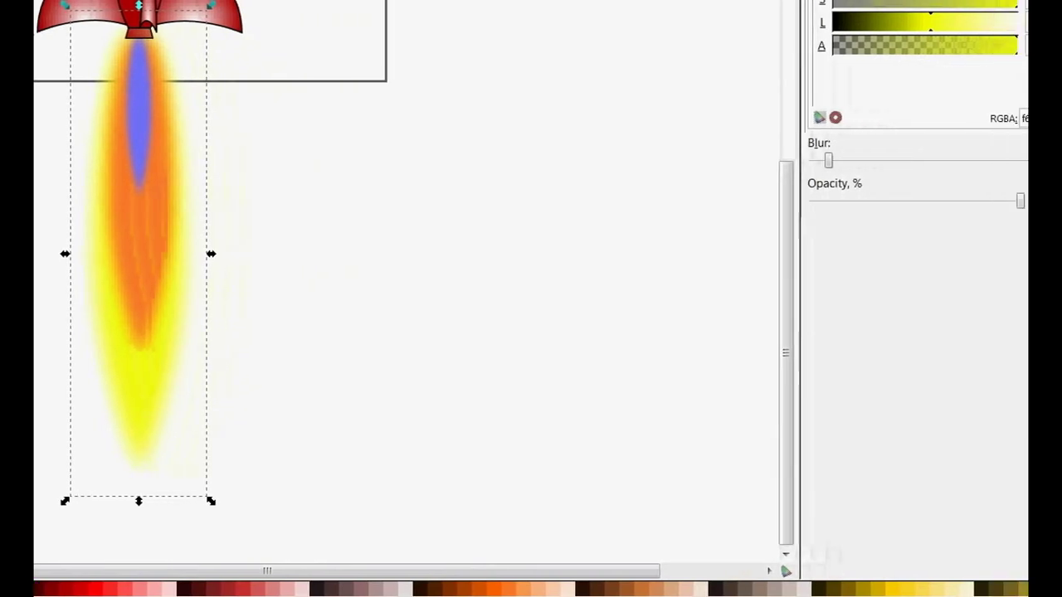
Step: Increase the yellow flame's blur to more than 10.7 and recentre it behind the orange flame
{"action": "left_click", "coordinate": [995, 156]}
{"action": "double_click", "coordinate": [995, 156]}
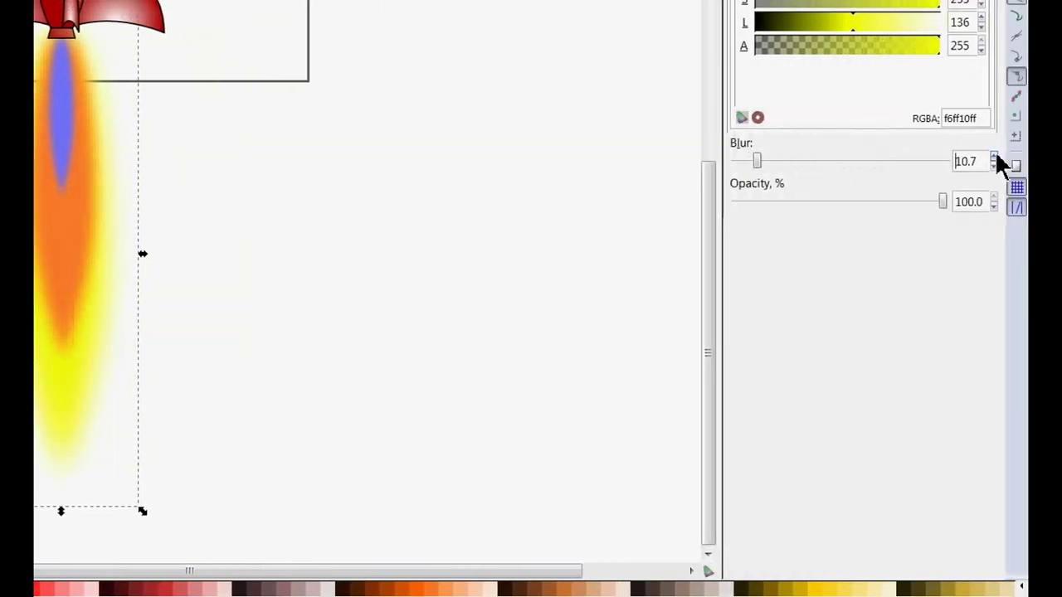
{"action": "left_click", "coordinate": [994, 156]}
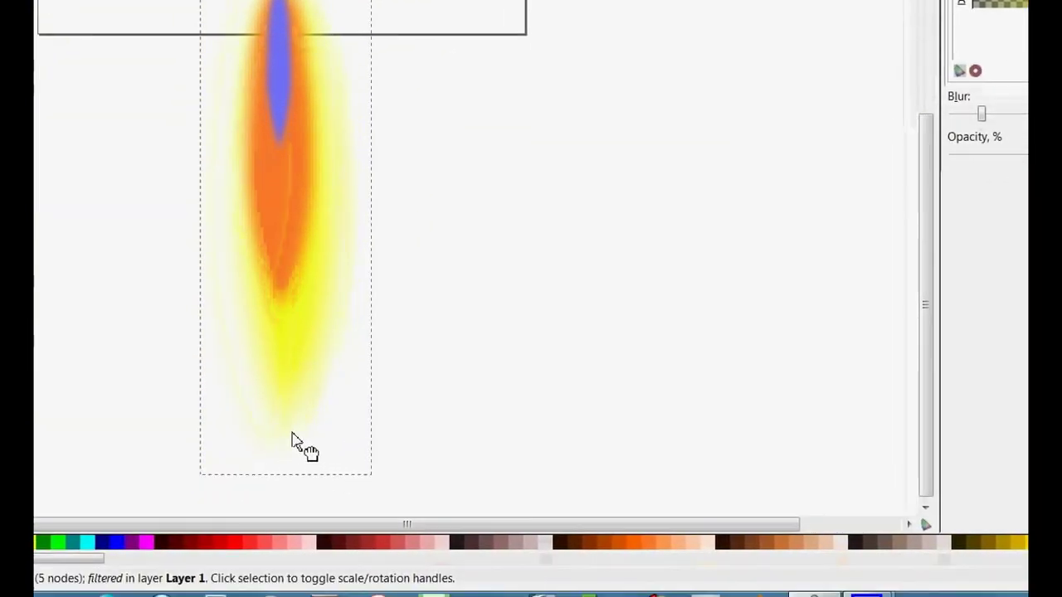
{"action": "left_click_drag", "start_coordinate": [291, 433], "coordinate": [284, 431]}
{"action": "left_click", "coordinate": [415, 419]}
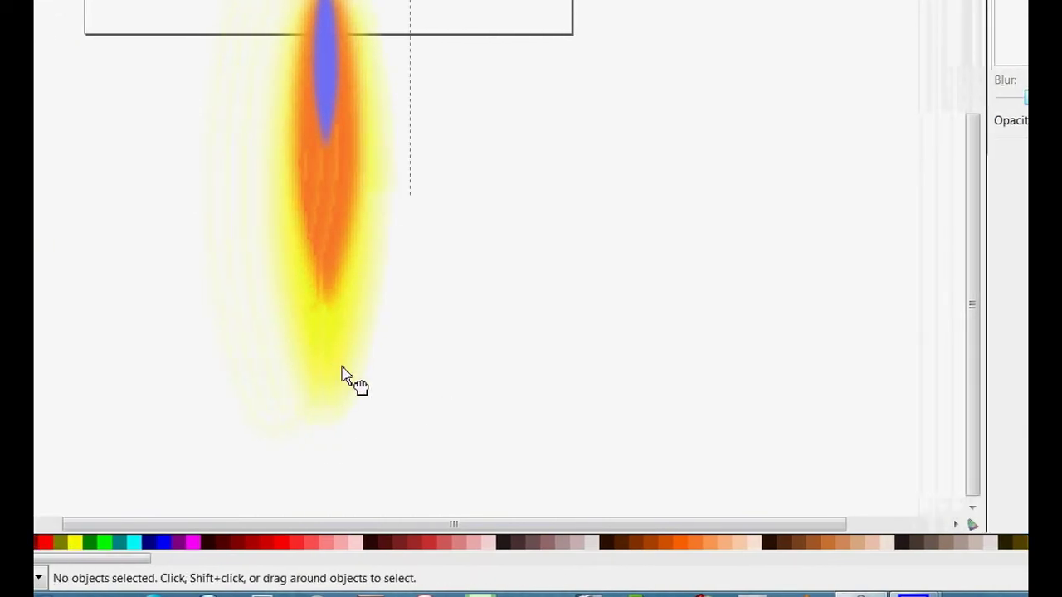
Step: Set the orange flame's blur to 12.6 so its edges blend into the yellow flame
{"action": "left_click", "coordinate": [332, 370]}
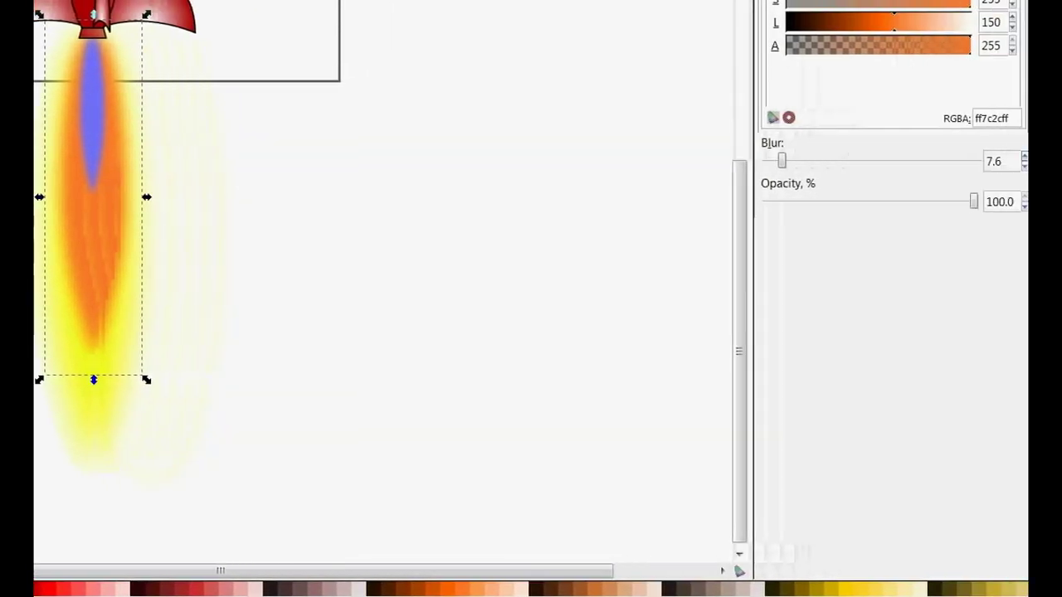
{"action": "left_click", "coordinate": [1024, 157]}
{"action": "left_click", "coordinate": [1024, 157]}
{"action": "left_click", "coordinate": [1024, 156]}
{"action": "left_click", "coordinate": [1024, 157]}
{"action": "left_click", "coordinate": [1024, 157]}
{"action": "left_click", "coordinate": [356, 314]}
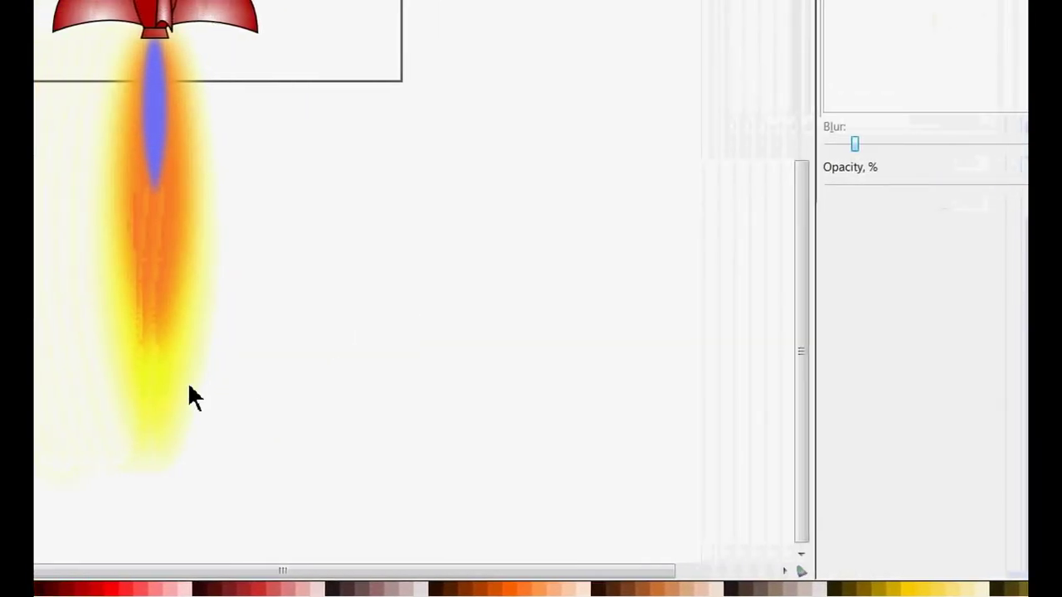
Step: Fill the middle orange flame with red (#FF0000)
{"action": "left_click", "coordinate": [71, 419]}
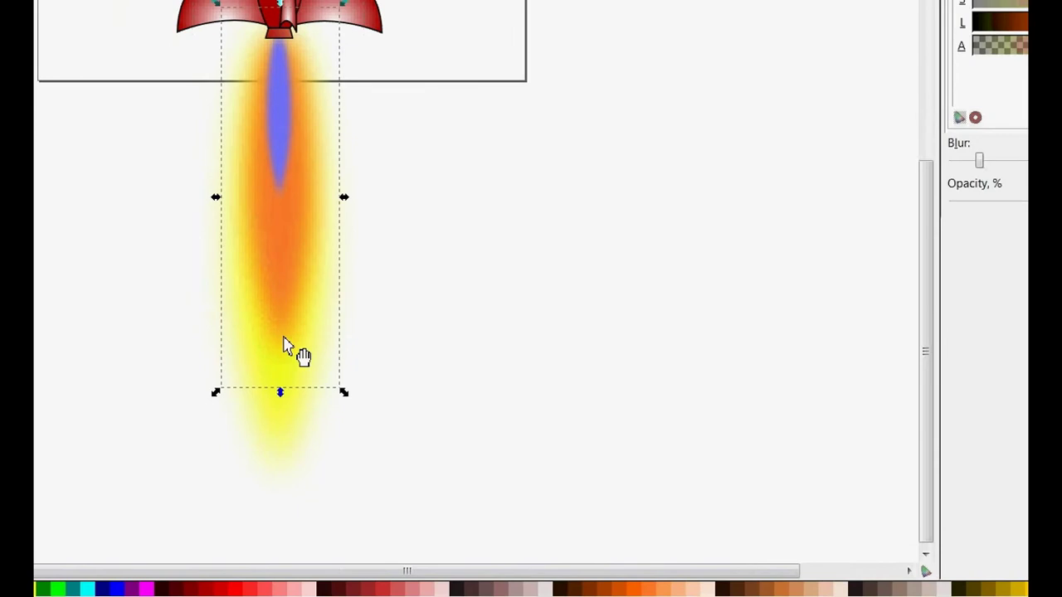
{"action": "left_click", "coordinate": [135, 516]}
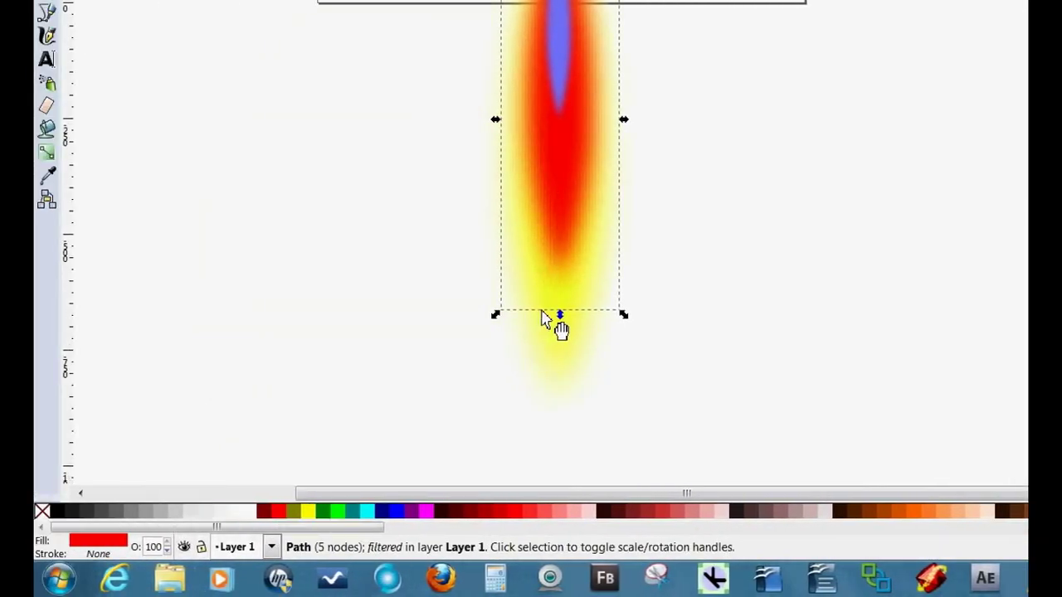
{"action": "left_click", "coordinate": [568, 341]}
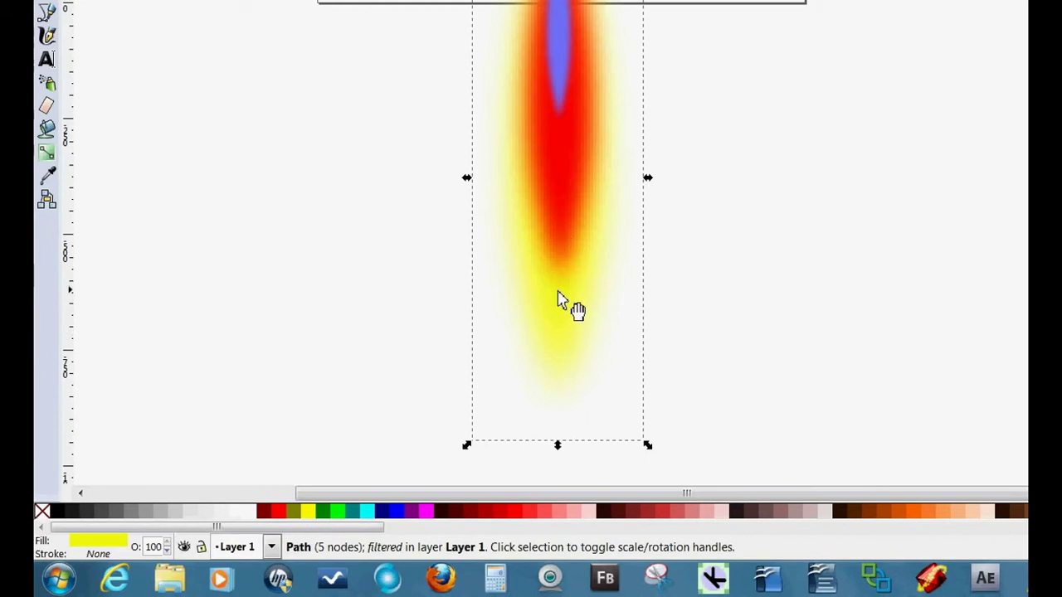
Step: Lower the red middle flame's opacity to 76%
{"action": "left_click", "coordinate": [560, 236]}
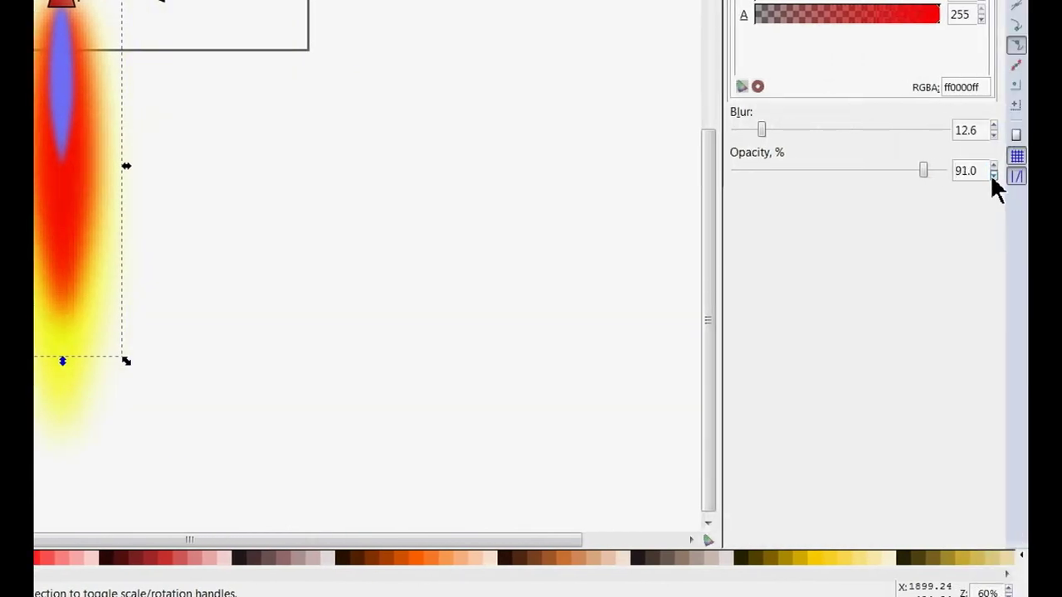
{"action": "left_click", "coordinate": [992, 176]}
{"action": "left_click", "coordinate": [992, 177]}
{"action": "left_click", "coordinate": [993, 177]}
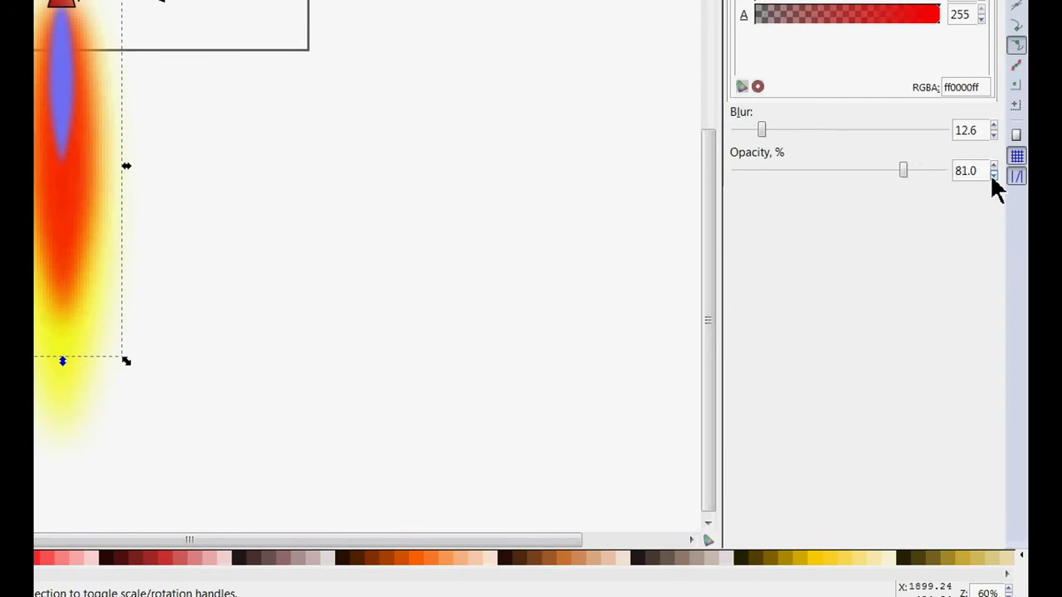
{"action": "left_click", "coordinate": [993, 174]}
{"action": "left_click", "coordinate": [993, 175]}
{"action": "left_click", "coordinate": [993, 175]}
{"action": "left_click", "coordinate": [394, 261]}
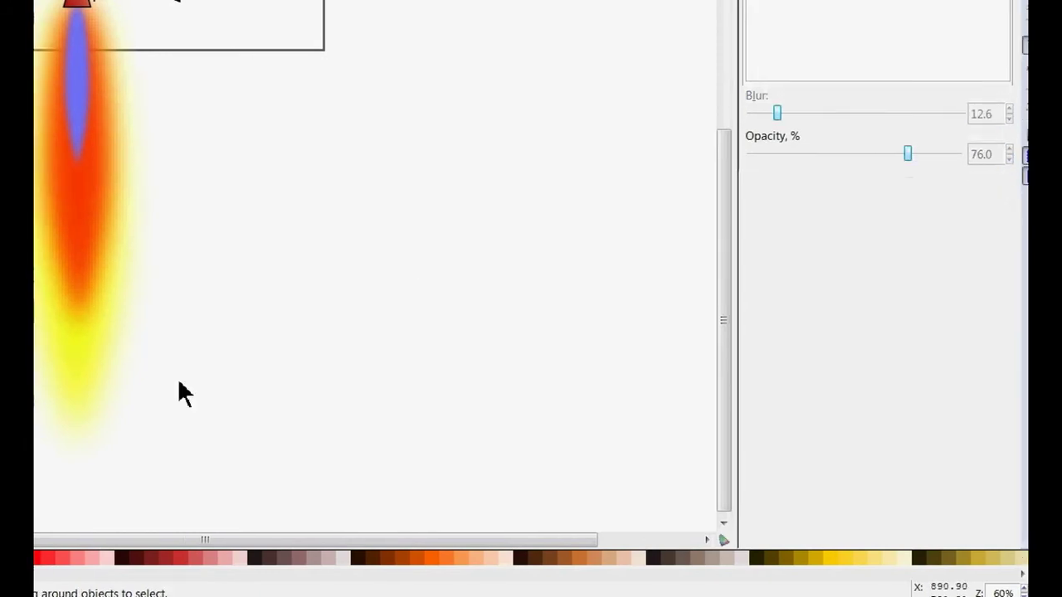
Step: Place a copy of the yellow flame in front of all other shapes and move it down below the existing flame
{"action": "left_click", "coordinate": [196, 340]}
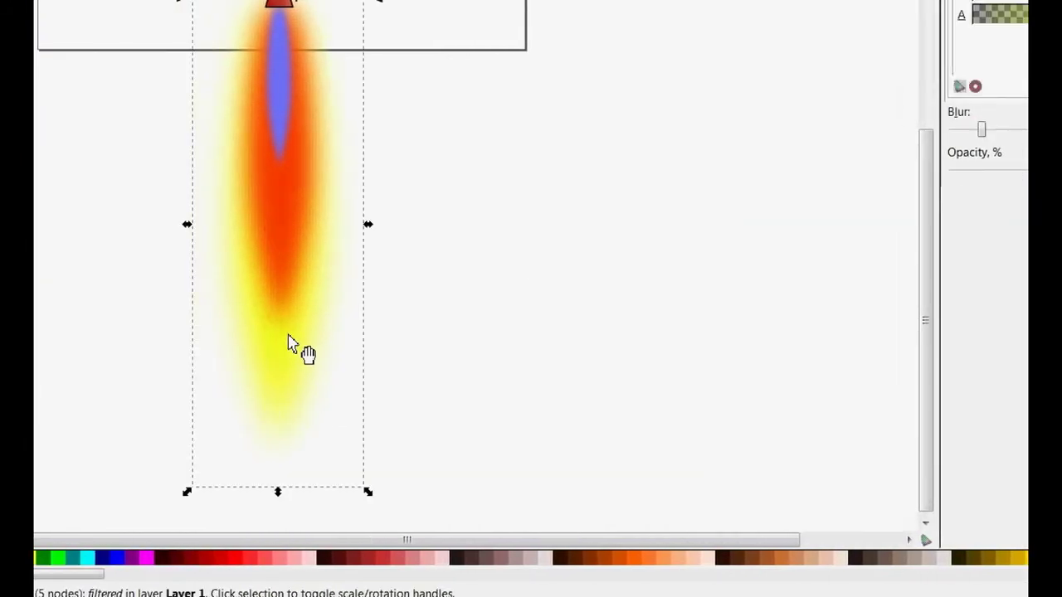
{"action": "left_click", "coordinate": [445, 340]}
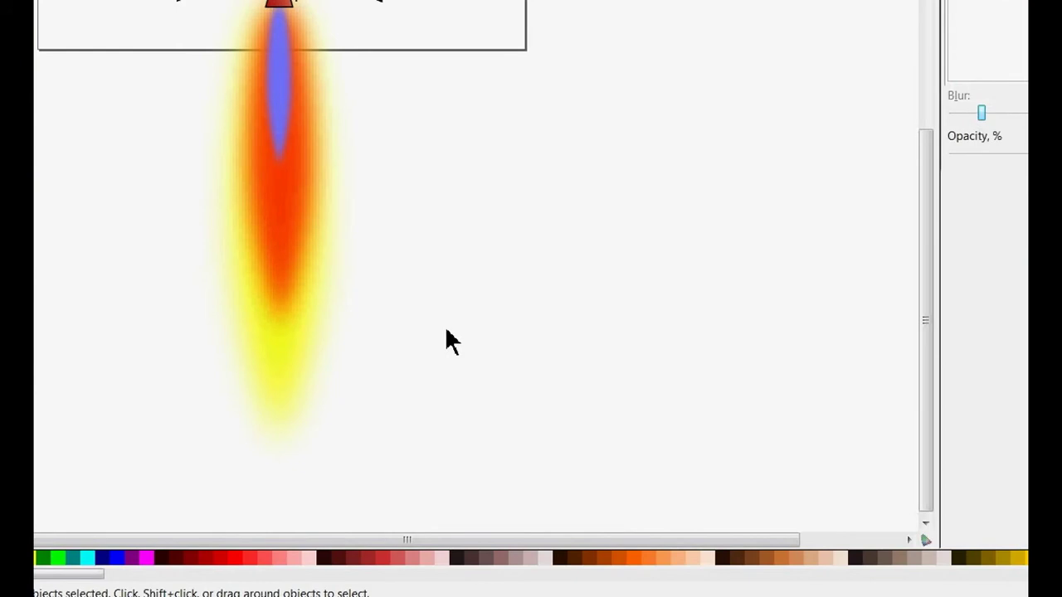
{"action": "left_click", "coordinate": [271, 415]}
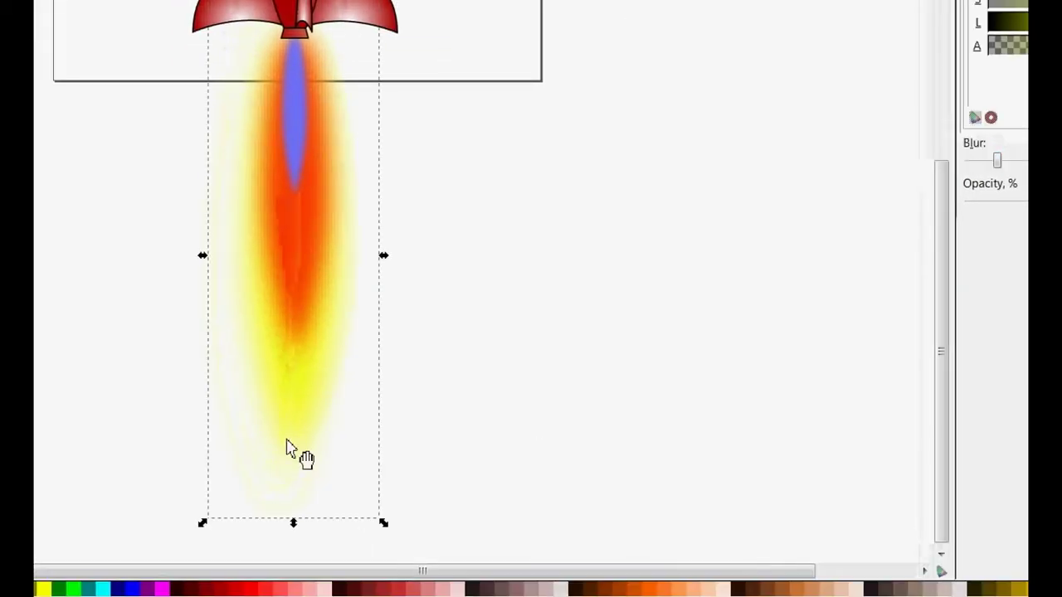
{"action": "key", "text": "Home"}
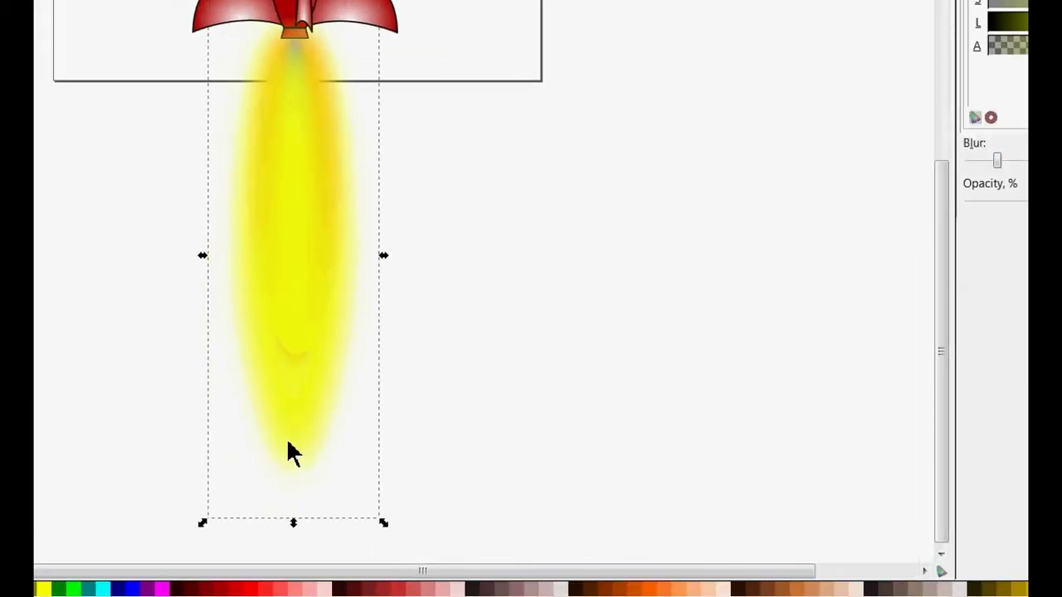
{"action": "left_click_drag", "start_coordinate": [298, 341], "coordinate": [294, 525]}
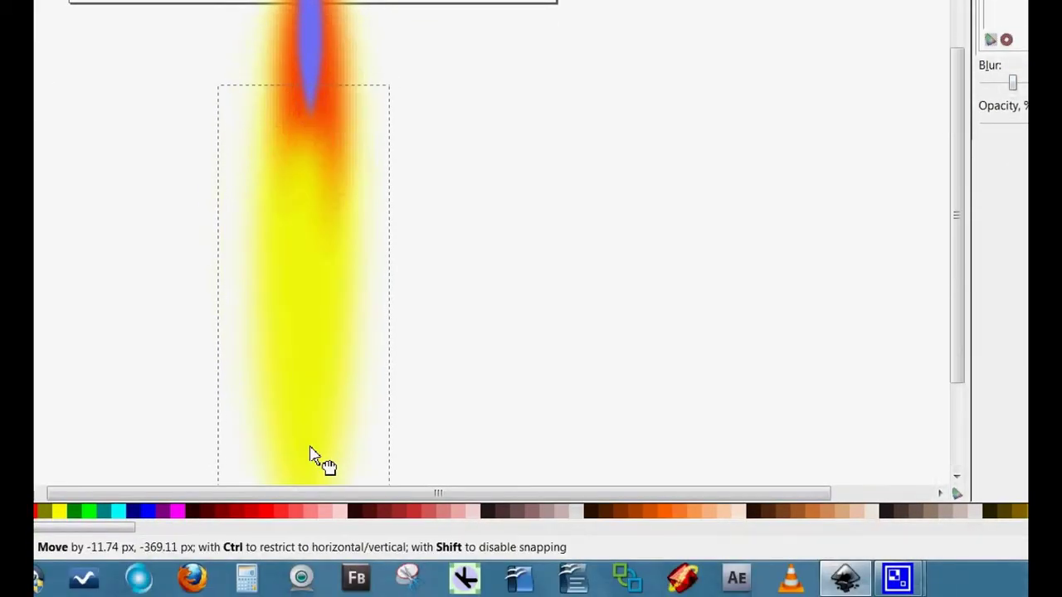
{"action": "left_click_drag", "start_coordinate": [310, 449], "coordinate": [317, 504]}
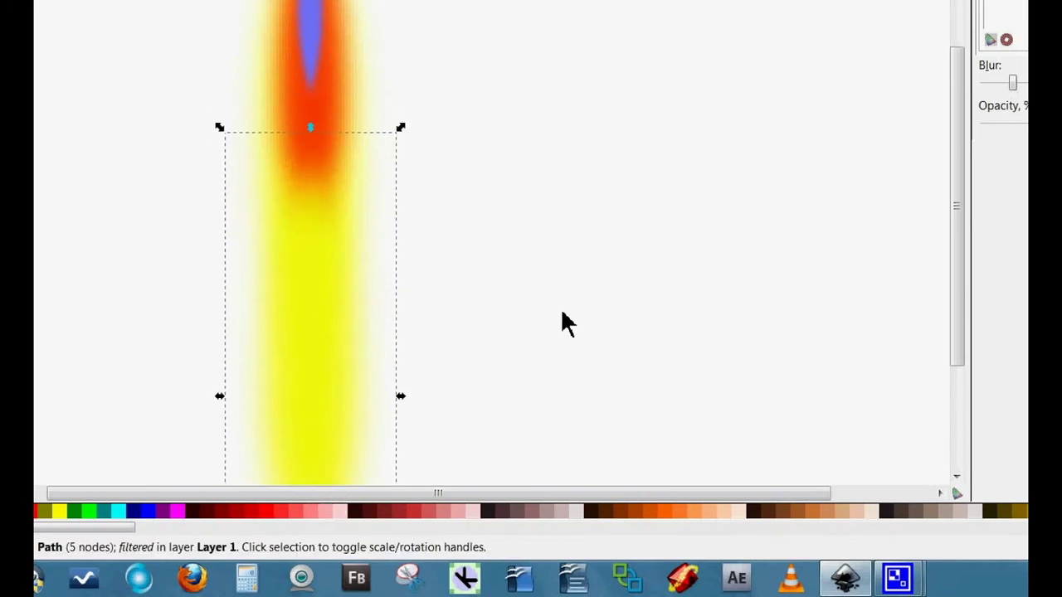
Step: Fill the lower copy of the yellow flame with 30% gray to make smoke
{"action": "scroll", "coordinate": [582, 284], "scroll_direction": "down", "scroll_amount": 3}
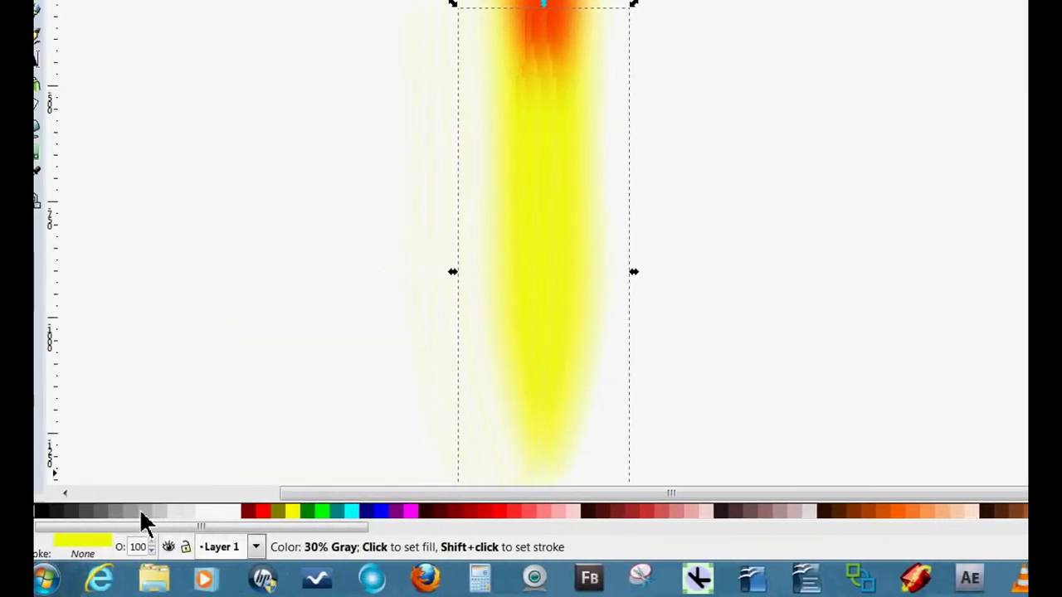
{"action": "left_click", "coordinate": [67, 512]}
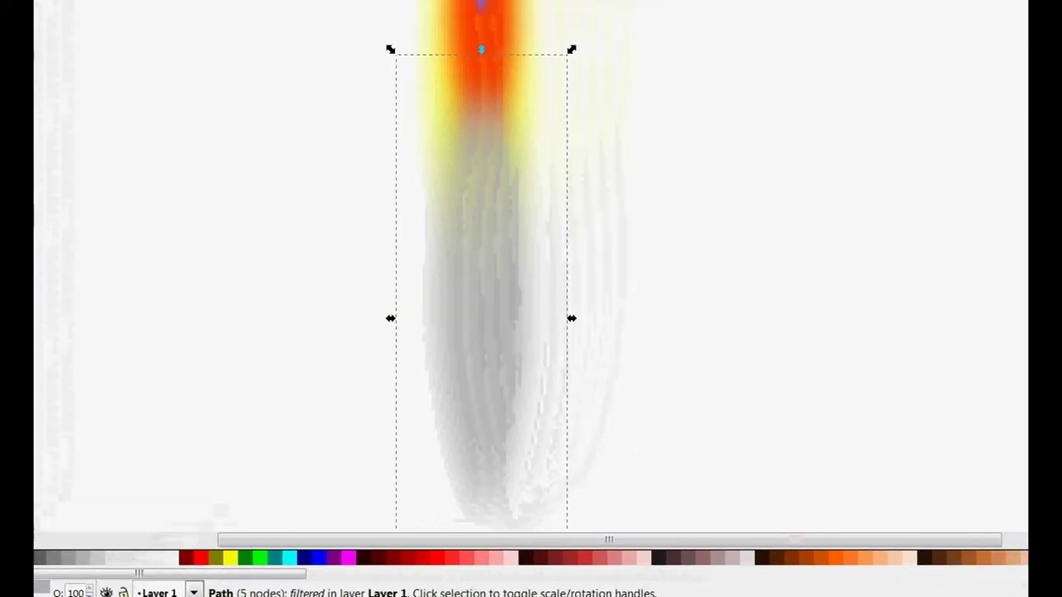
{"action": "scroll", "coordinate": [531, 266], "scroll_direction": "down", "scroll_amount": 3}
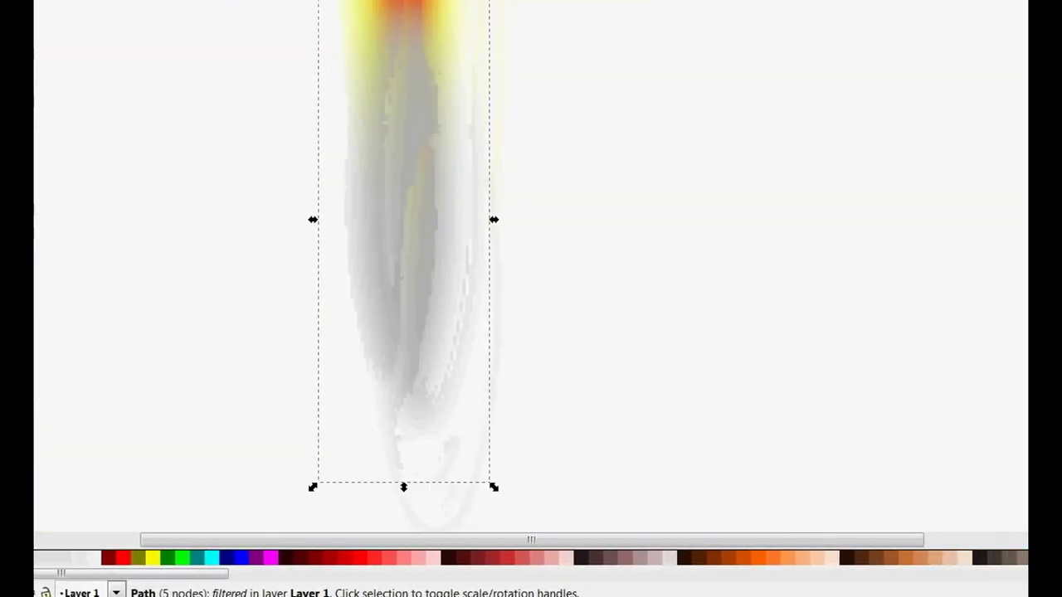
Step: Position the gray smoke shape in line beneath the flame so it overlaps the yellow tip
{"action": "left_click_drag", "start_coordinate": [498, 252], "coordinate": [494, 281]}
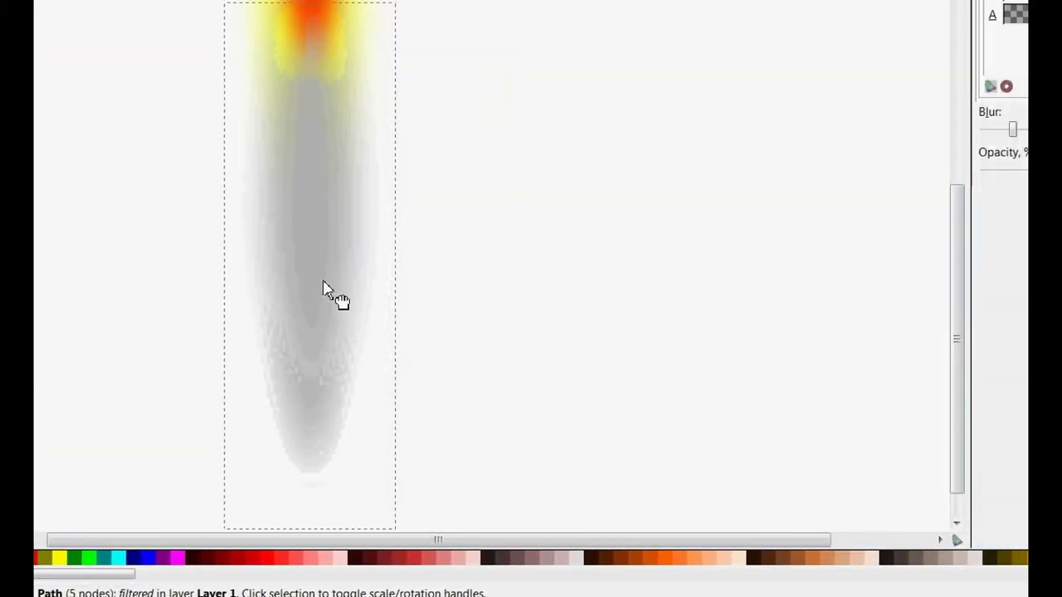
{"action": "left_click_drag", "start_coordinate": [323, 282], "coordinate": [302, 249]}
{"action": "left_click_drag", "start_coordinate": [313, 302], "coordinate": [335, 357]}
{"action": "scroll", "coordinate": [552, 270], "scroll_direction": "down", "scroll_amount": 4}
{"action": "scroll", "coordinate": [553, 269], "scroll_direction": "up", "scroll_amount": 3}
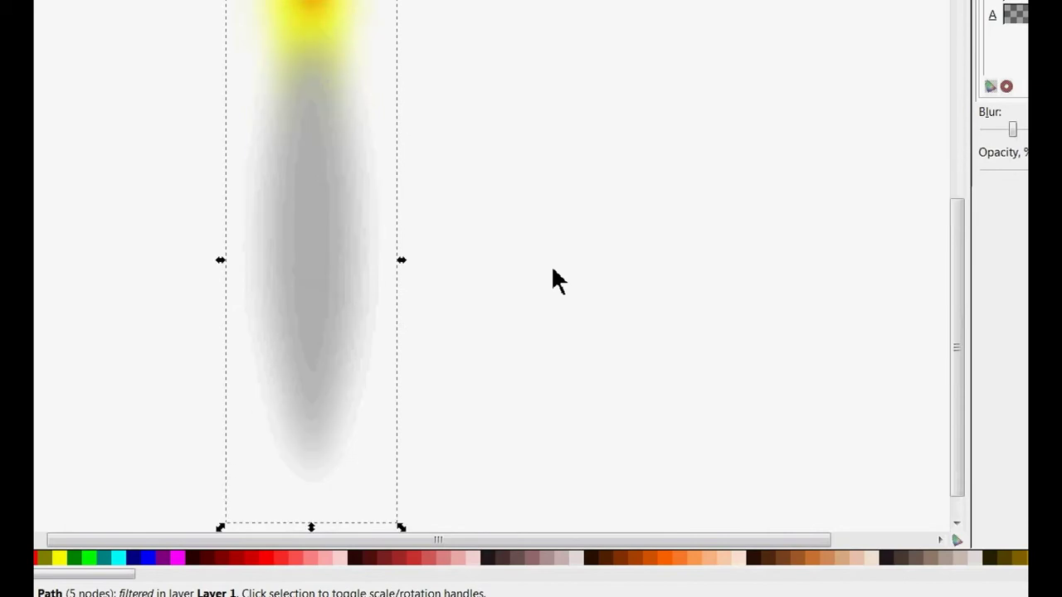
Step: Offset a second gray smoke shape up and slightly to the side of the first one
{"action": "left_click_drag", "start_coordinate": [308, 395], "coordinate": [344, 299]}
{"action": "key", "text": "ctrl+f"}
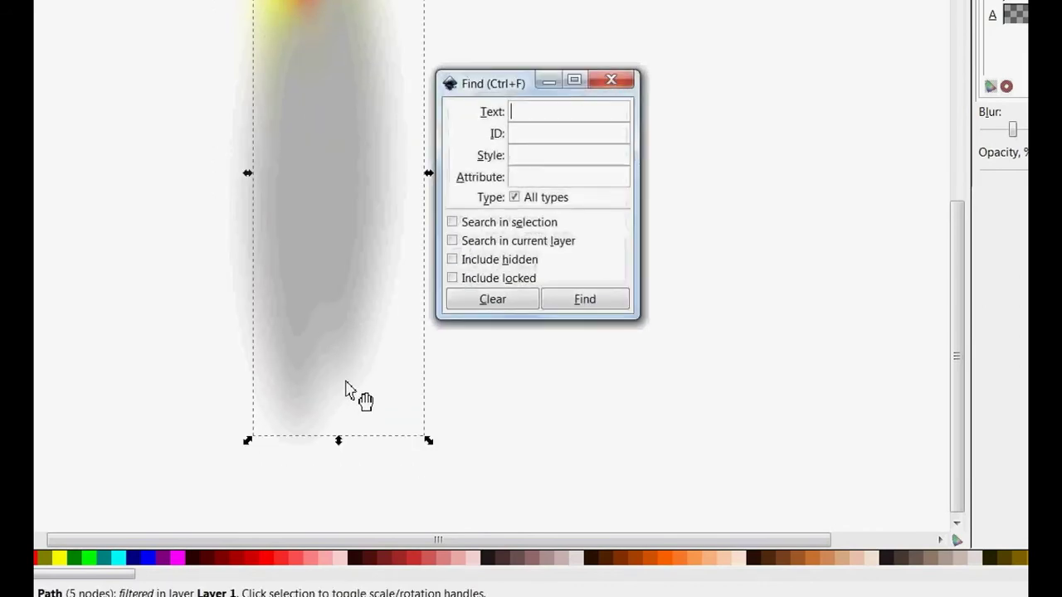
{"action": "left_click", "coordinate": [48, 354]}
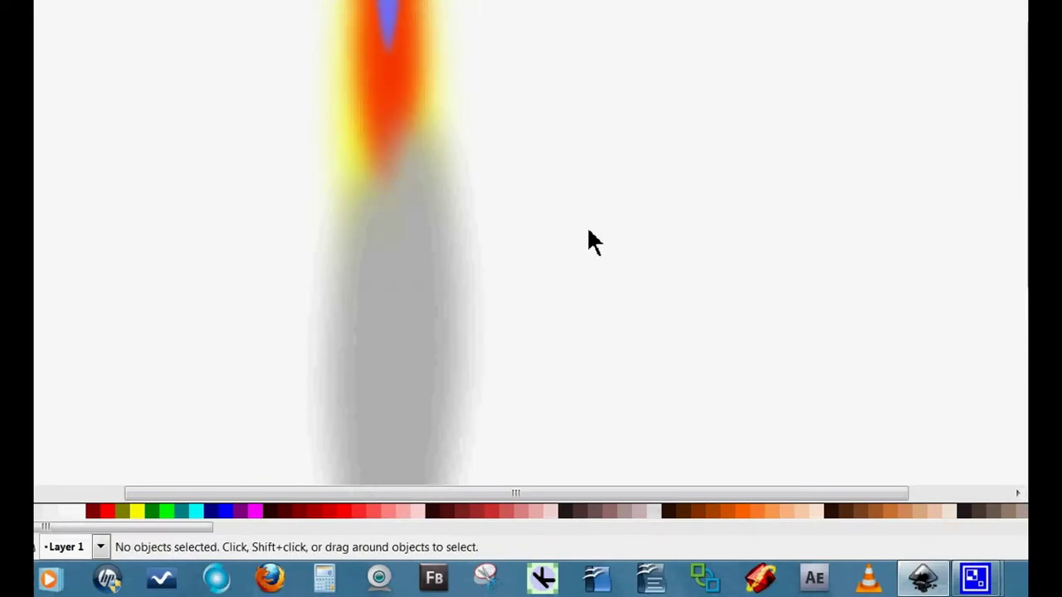
{"action": "scroll", "coordinate": [318, 382], "scroll_direction": "up", "scroll_amount": 5}
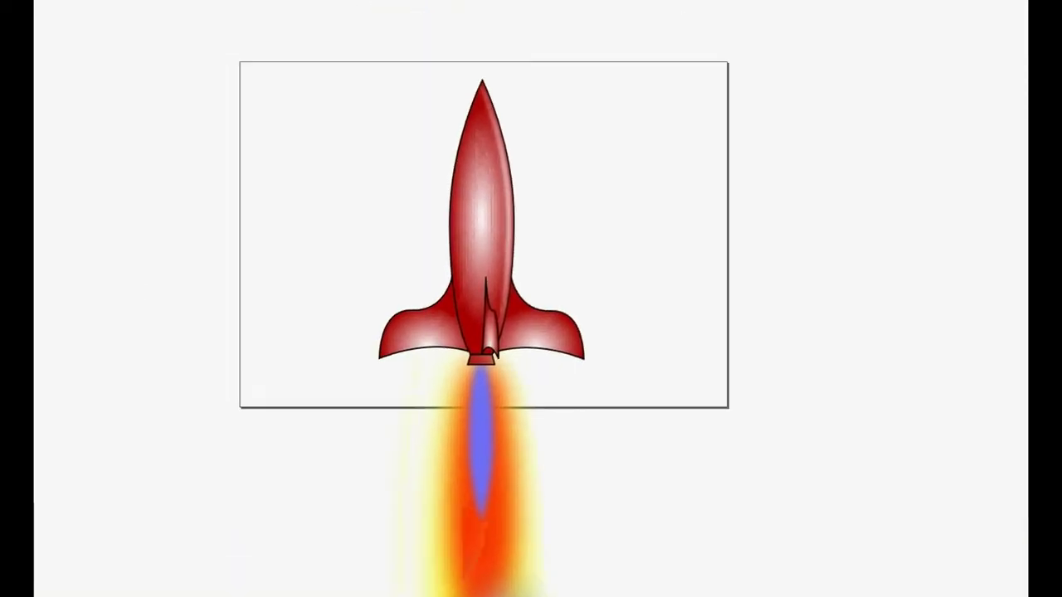
Step: Adjust the two gray smoke shapes so they overlap as one continuous trail beneath the yellow flame
{"action": "left_click", "coordinate": [307, 56]}
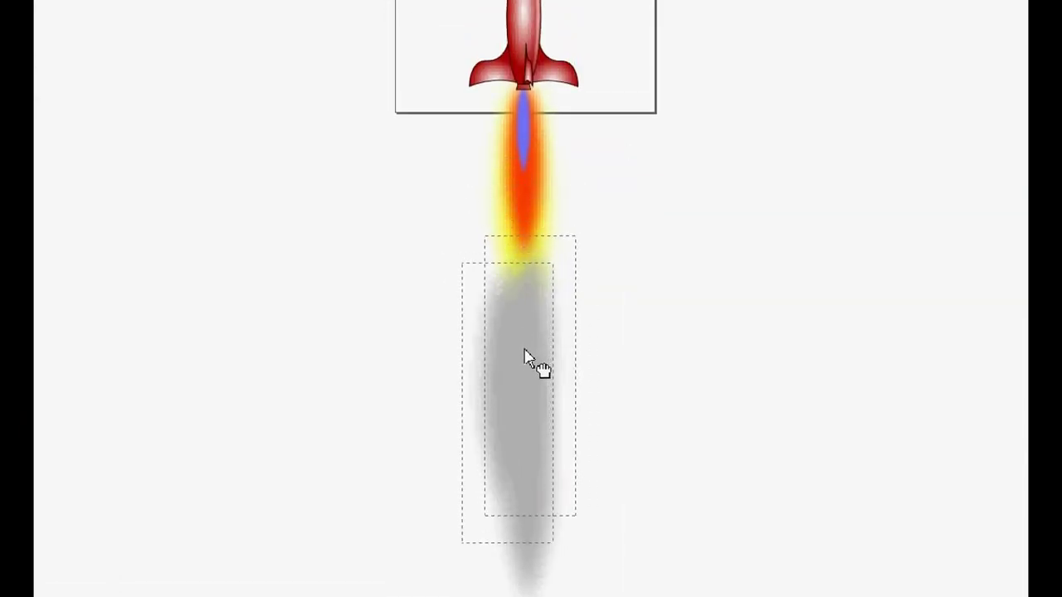
{"action": "left_click", "coordinate": [733, 349]}
{"action": "left_click", "coordinate": [502, 390]}
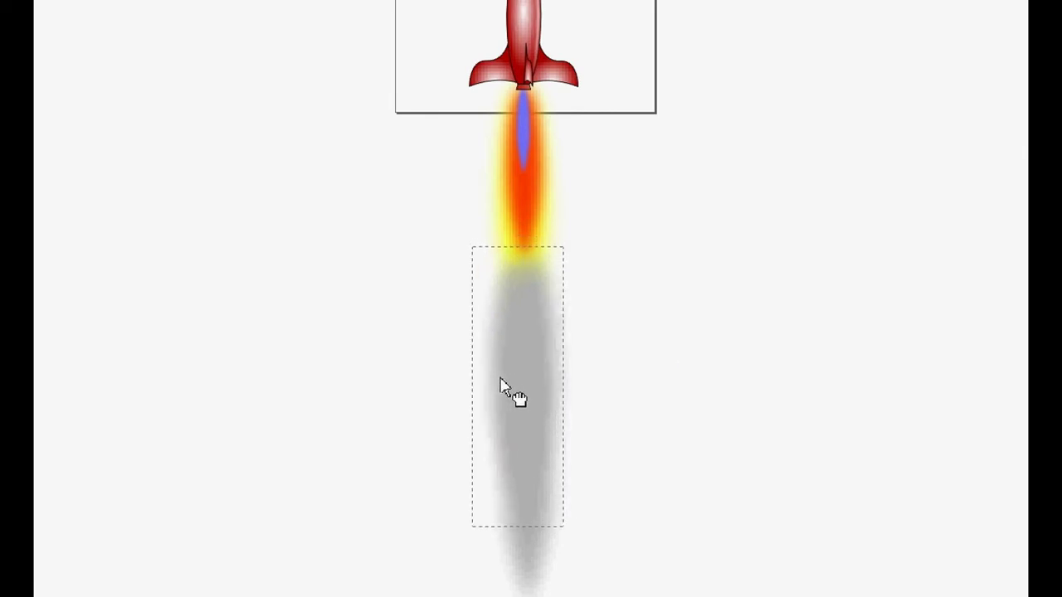
{"action": "left_click", "coordinate": [653, 375]}
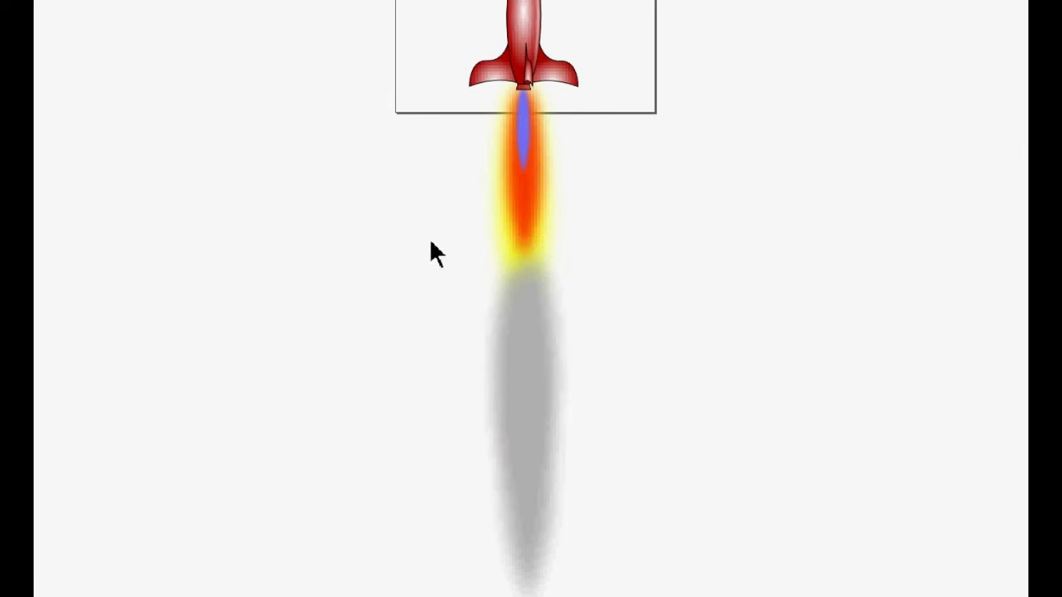
{"action": "left_click_drag", "start_coordinate": [429, 239], "coordinate": [626, 596]}
{"action": "left_click_drag", "start_coordinate": [627, 476], "coordinate": [627, 476]}
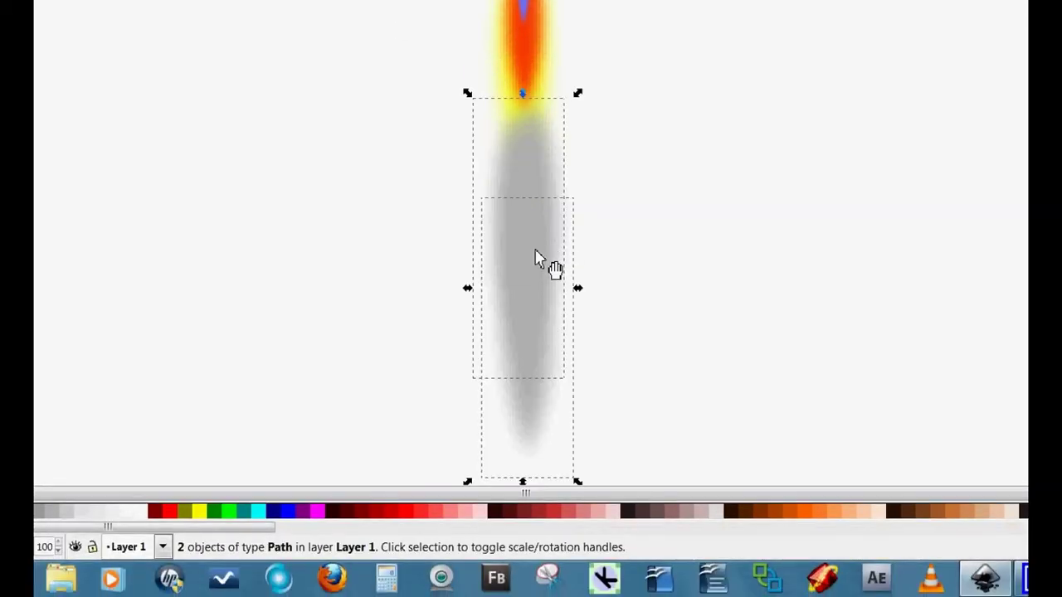
{"action": "mouse_move", "coordinate": [536, 253]}
{"action": "left_mouse_down"}
{"action": "mouse_move", "coordinate": [540, 313]}
{"action": "mouse_move", "coordinate": [536, 267]}
{"action": "left_mouse_up"}
{"action": "left_click", "coordinate": [389, 36]}
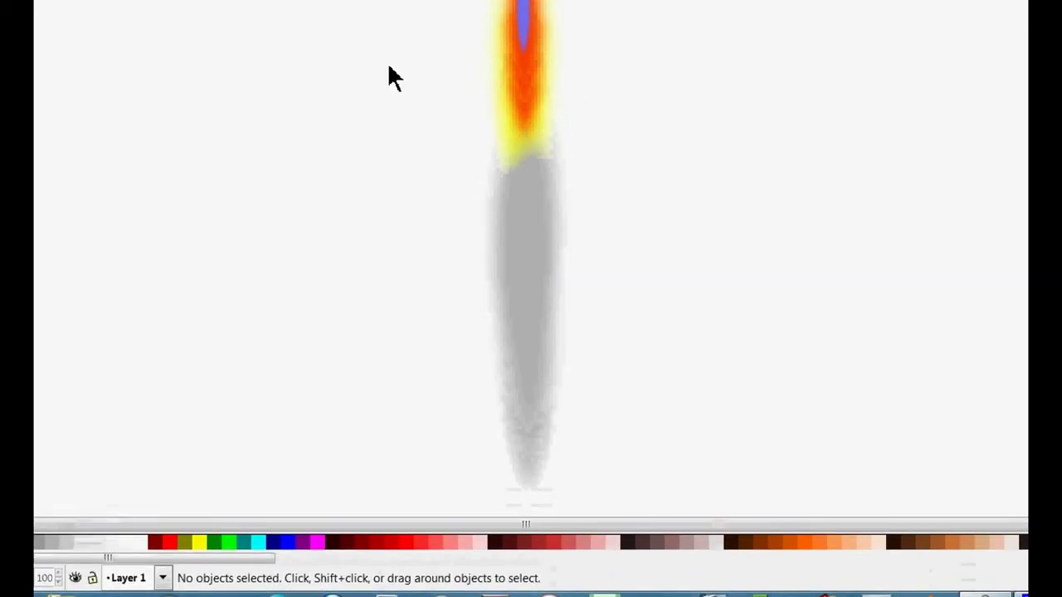
{"action": "left_click_drag", "start_coordinate": [389, 67], "coordinate": [733, 385]}
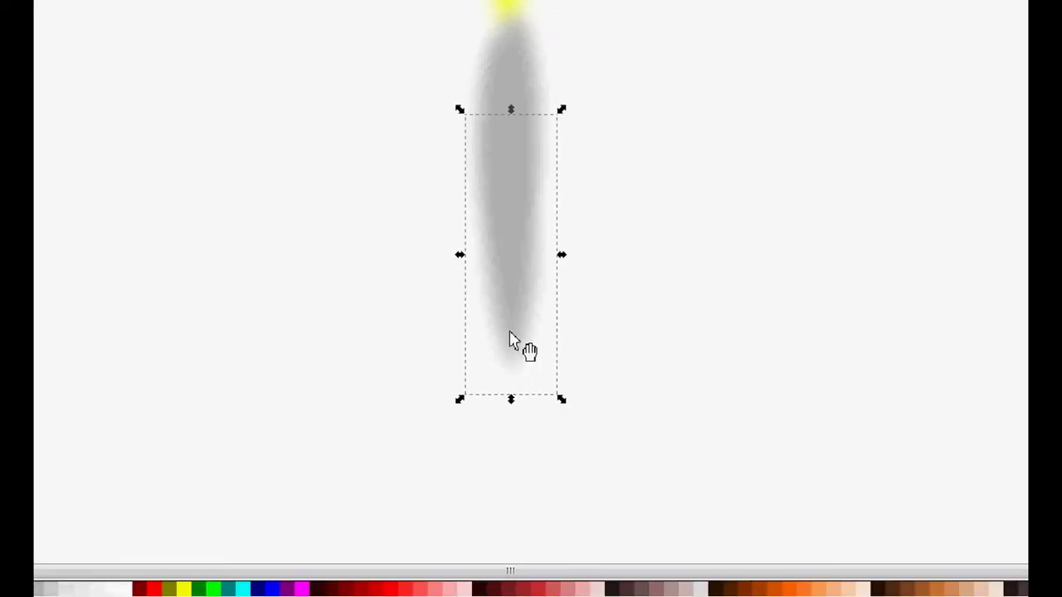
Step: Duplicate the lowest gray smoke shape and move the copy straight down to lengthen the trail
{"action": "key", "text": "ctrl+d"}
{"action": "left_click_drag", "start_coordinate": [516, 301], "coordinate": [517, 483]}
{"action": "left_click_drag", "start_coordinate": [517, 419], "coordinate": [518, 419]}
{"action": "scroll", "coordinate": [705, 361], "scroll_direction": "down", "scroll_amount": 4}
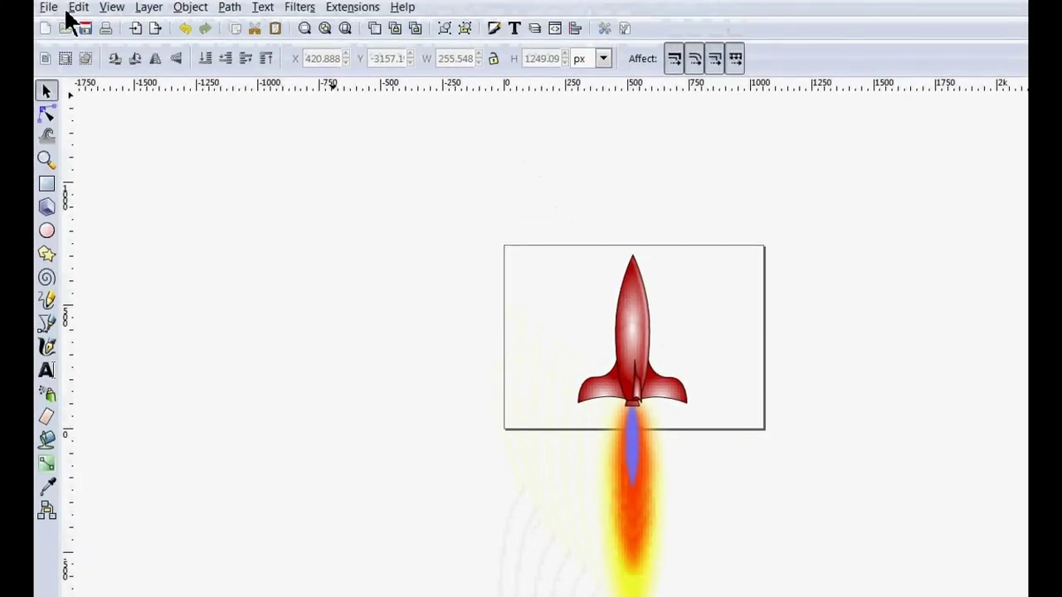
Step: Select all objects and try to scale the rocket, flame and smoke trail down together
{"action": "left_click", "coordinate": [74, 7]}
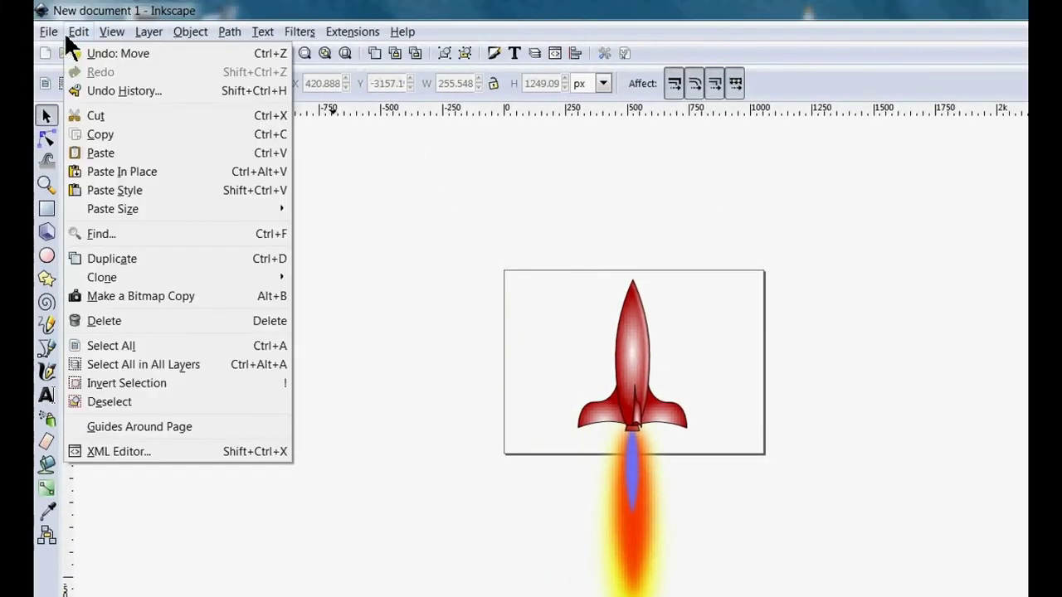
{"action": "left_click", "coordinate": [216, 345]}
{"action": "scroll", "coordinate": [220, 361], "scroll_direction": "down", "scroll_amount": 5}
{"action": "scroll", "coordinate": [220, 360], "scroll_direction": "down", "scroll_amount": 10}
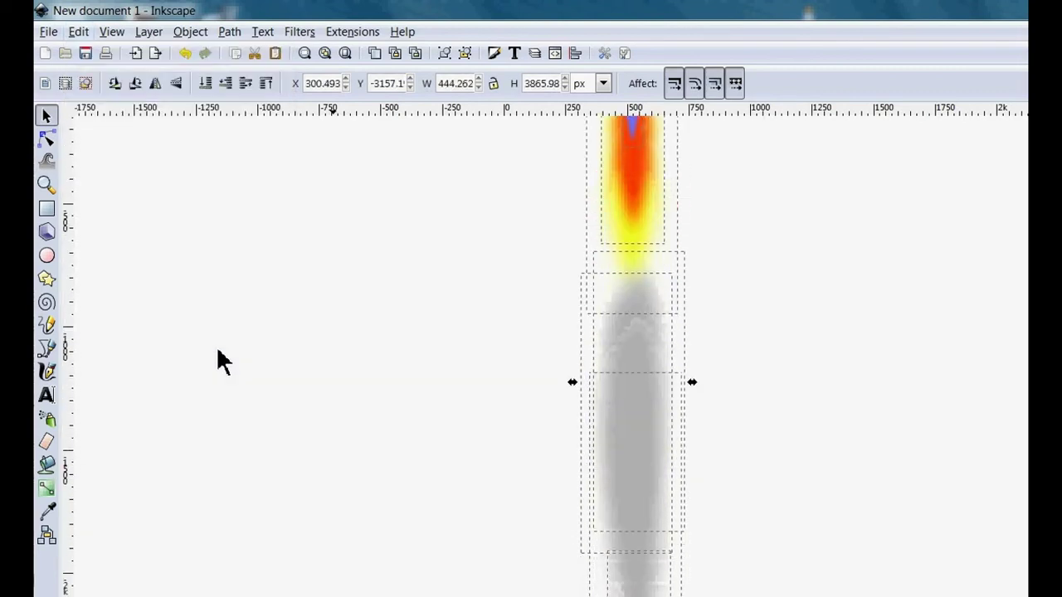
{"action": "scroll", "coordinate": [220, 360], "scroll_direction": "up", "scroll_amount": 12}
{"action": "scroll", "coordinate": [220, 360], "scroll_direction": "up", "scroll_amount": 5}
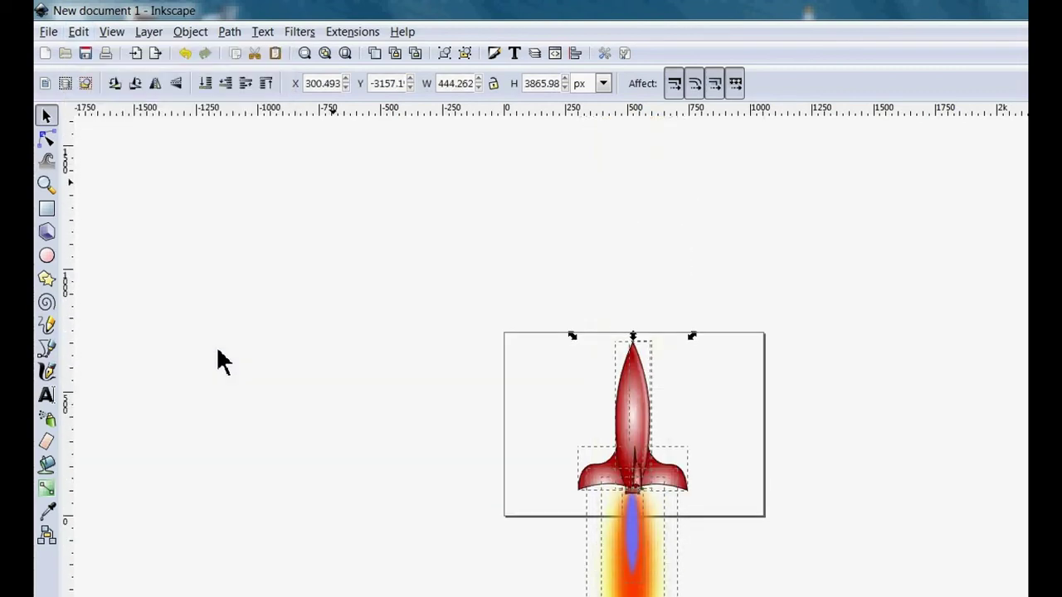
{"action": "left_click_drag", "start_coordinate": [694, 336], "coordinate": [633, 596]}
{"action": "left_click_drag", "start_coordinate": [633, 448], "coordinate": [632, 464]}
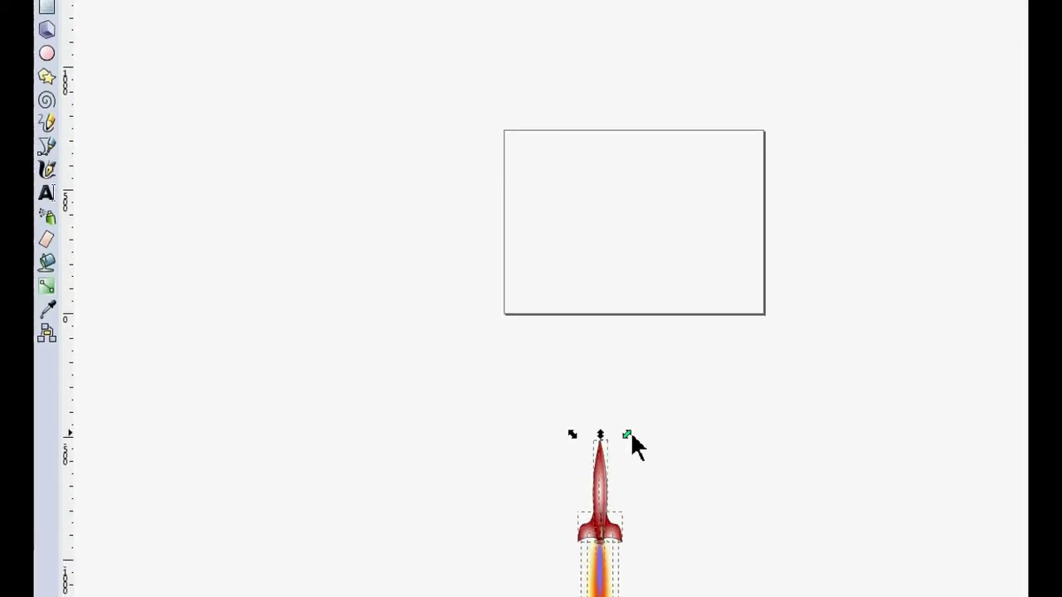
{"action": "left_click", "coordinate": [670, 495]}
{"action": "scroll", "coordinate": [669, 495], "scroll_direction": "down", "scroll_amount": 2}
{"action": "scroll", "coordinate": [670, 435], "scroll_direction": "down", "scroll_amount": 2}
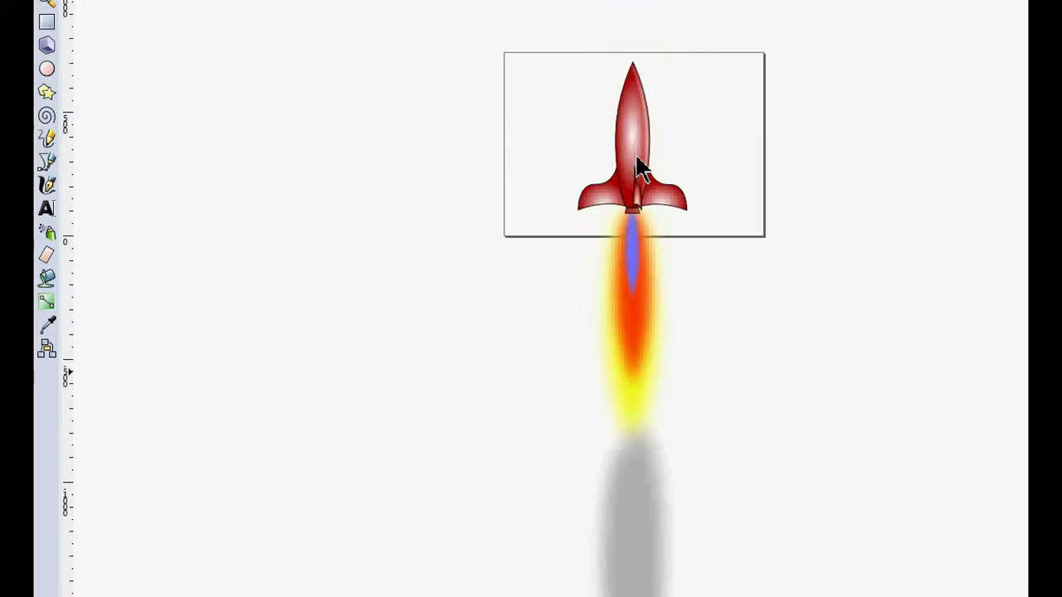
Step: Fill the innermost flame under the nozzle with blue (#0000FF)
{"action": "scroll", "coordinate": [637, 156], "scroll_direction": "down", "scroll_amount": 10}
{"action": "scroll", "coordinate": [731, 188], "scroll_direction": "down", "scroll_amount": 2}
{"action": "scroll", "coordinate": [731, 188], "scroll_direction": "up", "scroll_amount": 7}
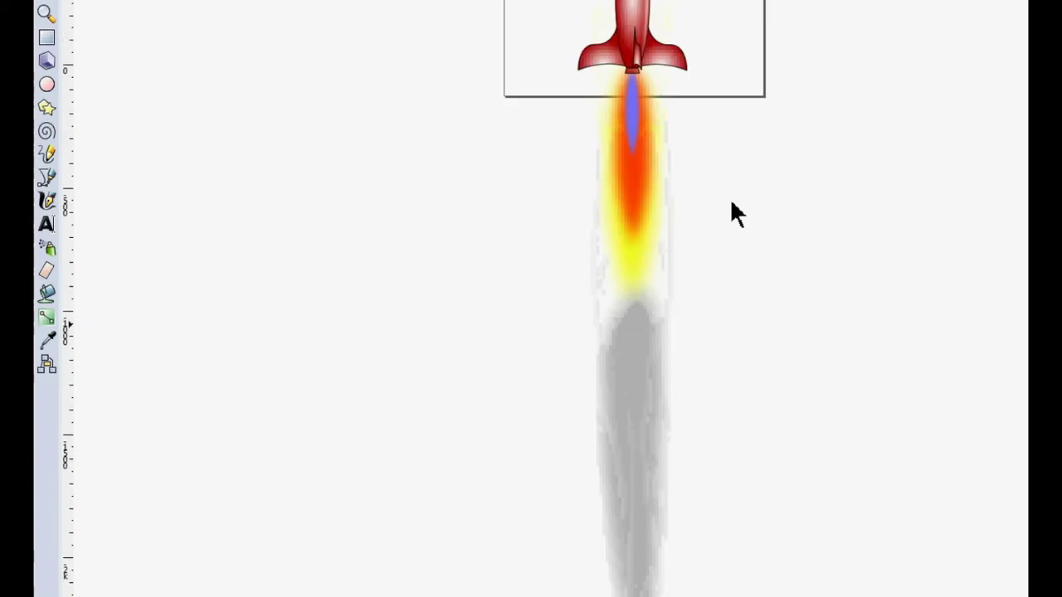
{"action": "scroll", "coordinate": [732, 203], "scroll_direction": "up", "scroll_amount": 4}
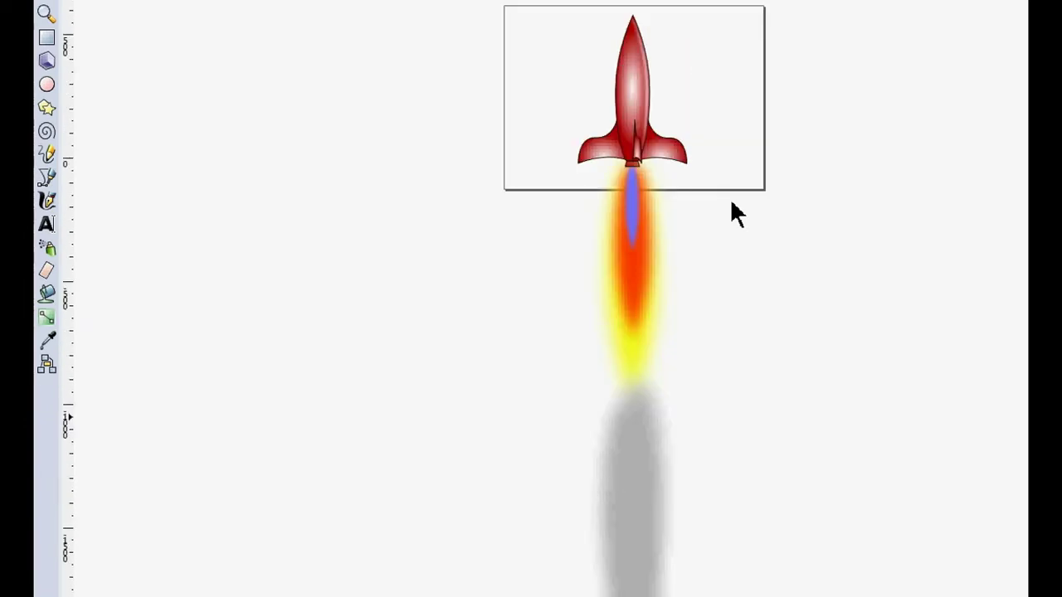
{"action": "left_click", "coordinate": [638, 312]}
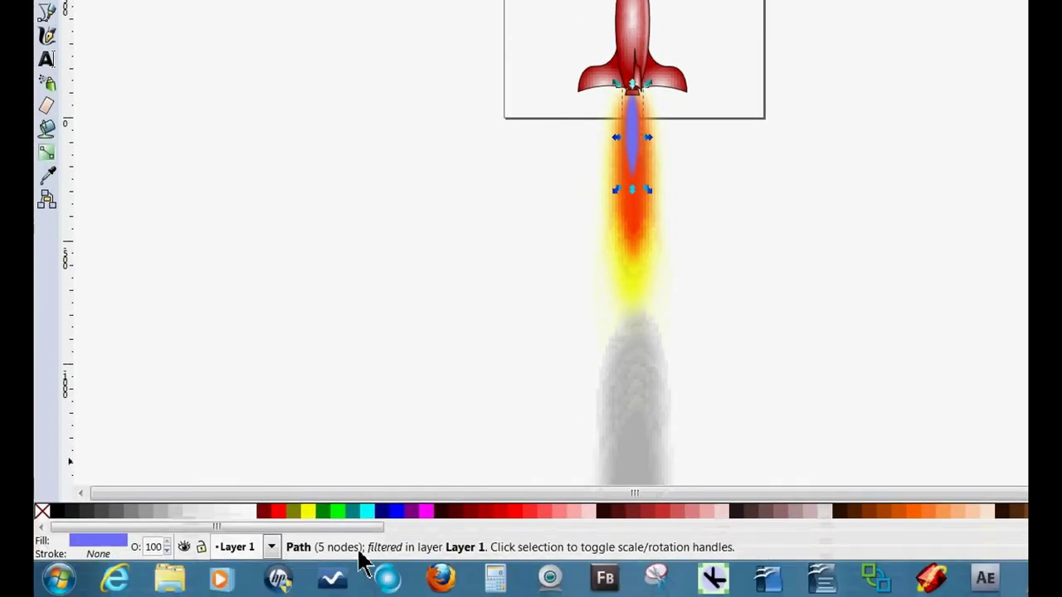
{"action": "left_click", "coordinate": [395, 513]}
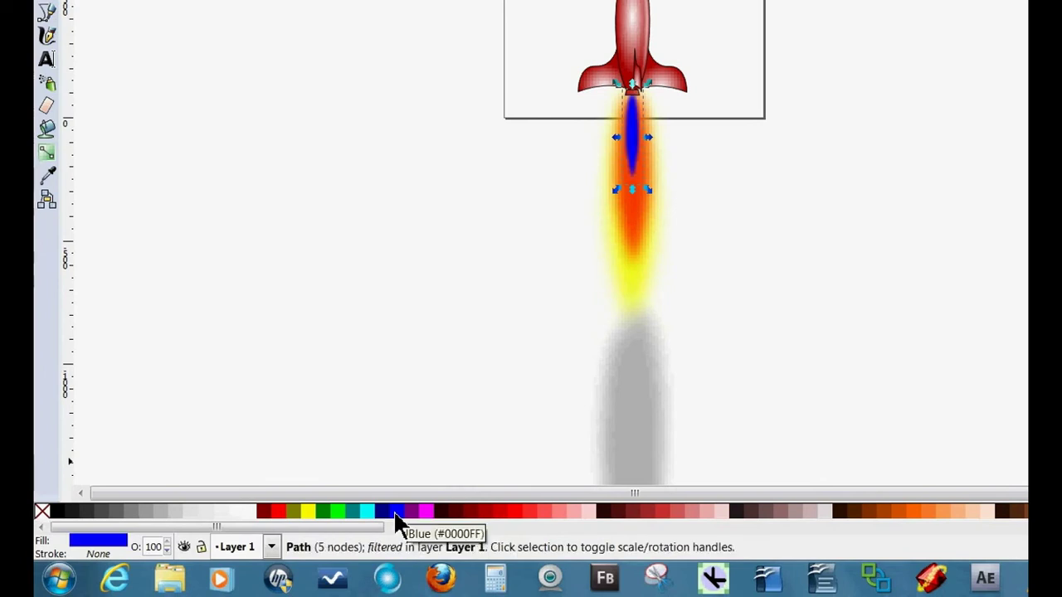
{"action": "left_click", "coordinate": [739, 151]}
Step: Delete the blue innermost flame
{"action": "left_click", "coordinate": [558, 166]}
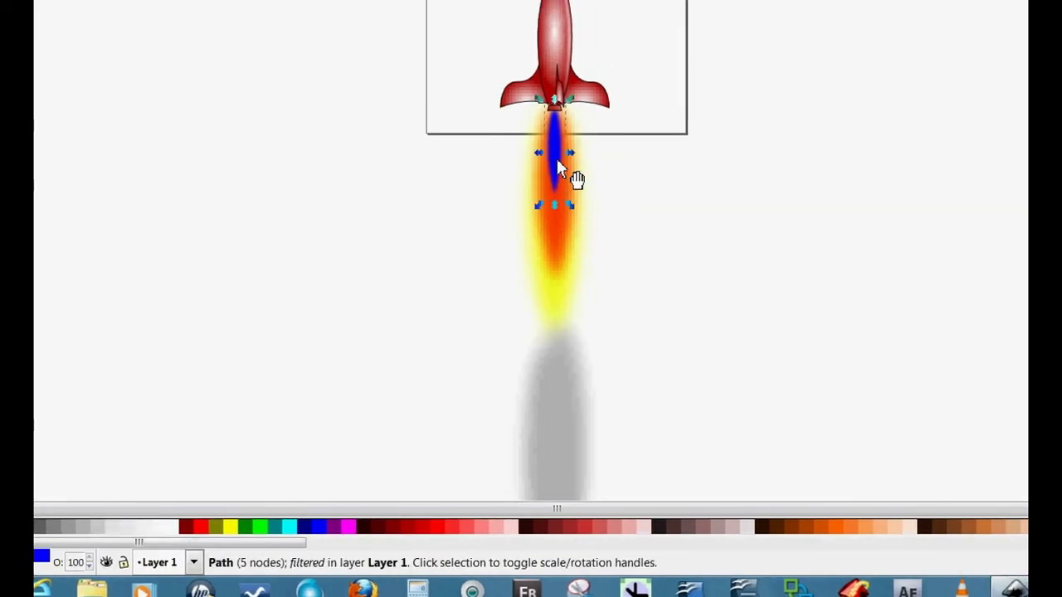
{"action": "key", "text": "Delete"}
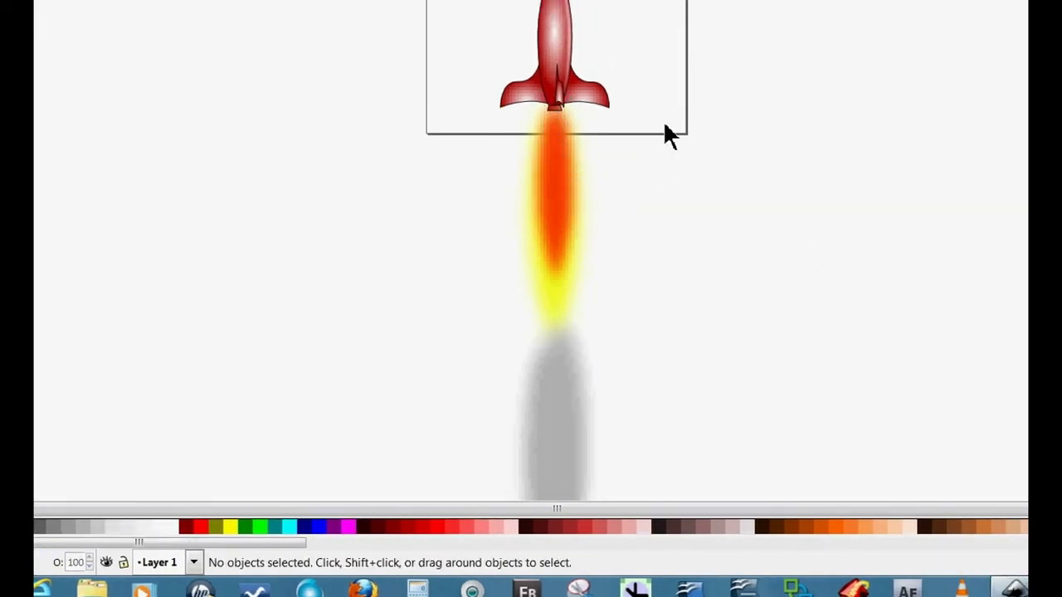
Step: Shorten the red flame by raising its lower end, leaving more of the yellow flame exposed beneath it
{"action": "scroll", "coordinate": [747, 163], "scroll_direction": "up", "scroll_amount": 5}
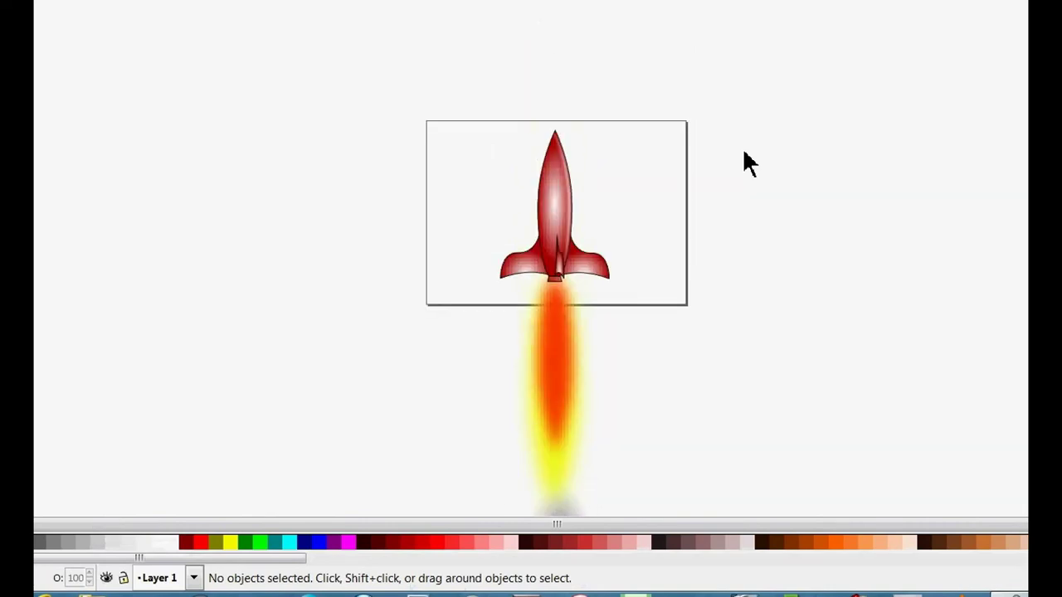
{"action": "left_click", "coordinate": [554, 442]}
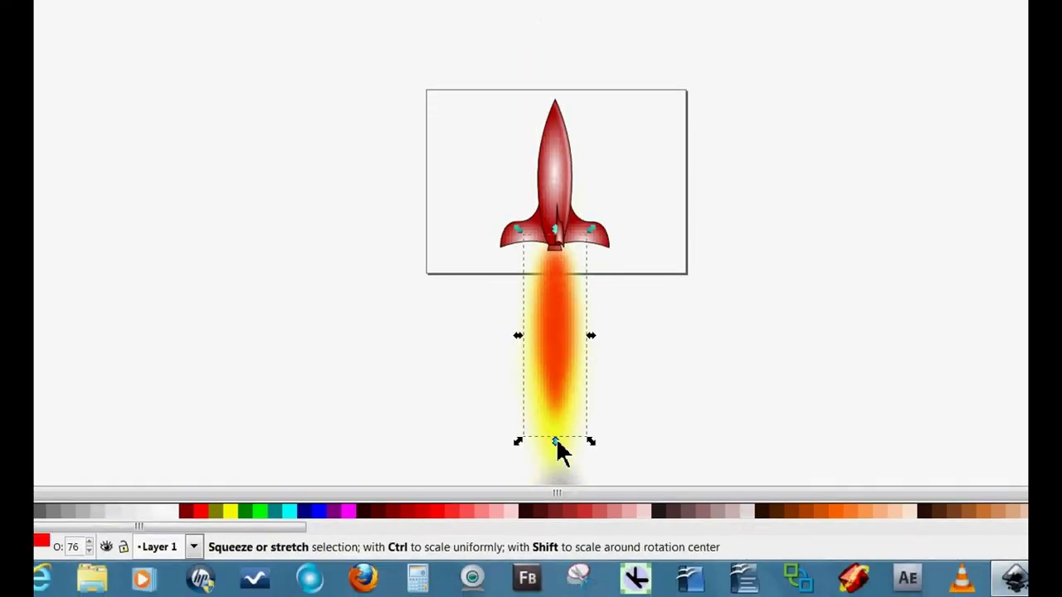
{"action": "left_click_drag", "start_coordinate": [557, 470], "coordinate": [561, 406]}
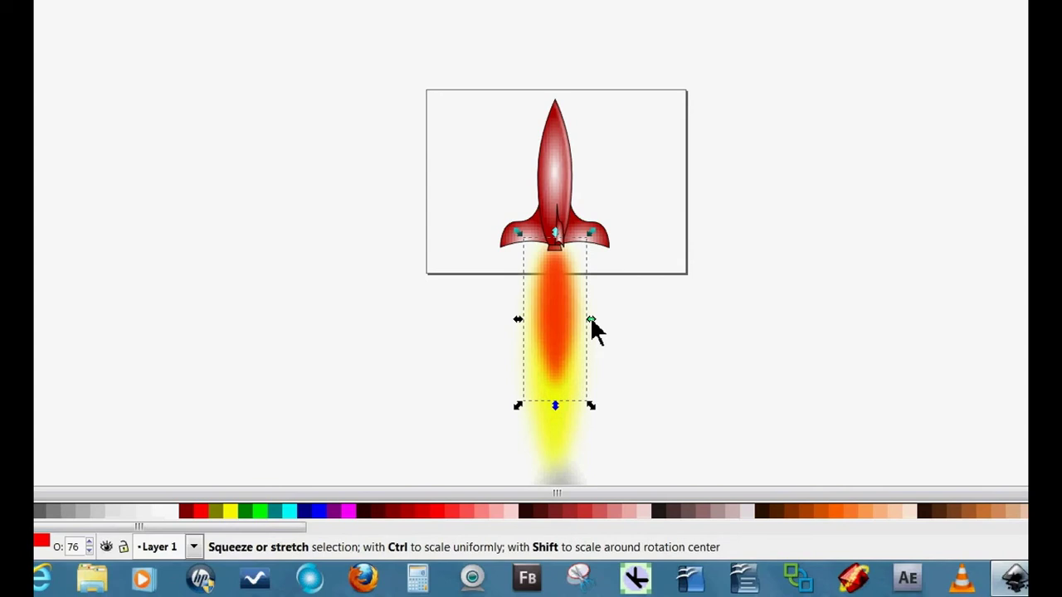
Step: Narrow the red flame from both sides, keeping it centred inside the yellow flame
{"action": "left_click_drag", "start_coordinate": [590, 318], "coordinate": [587, 322]}
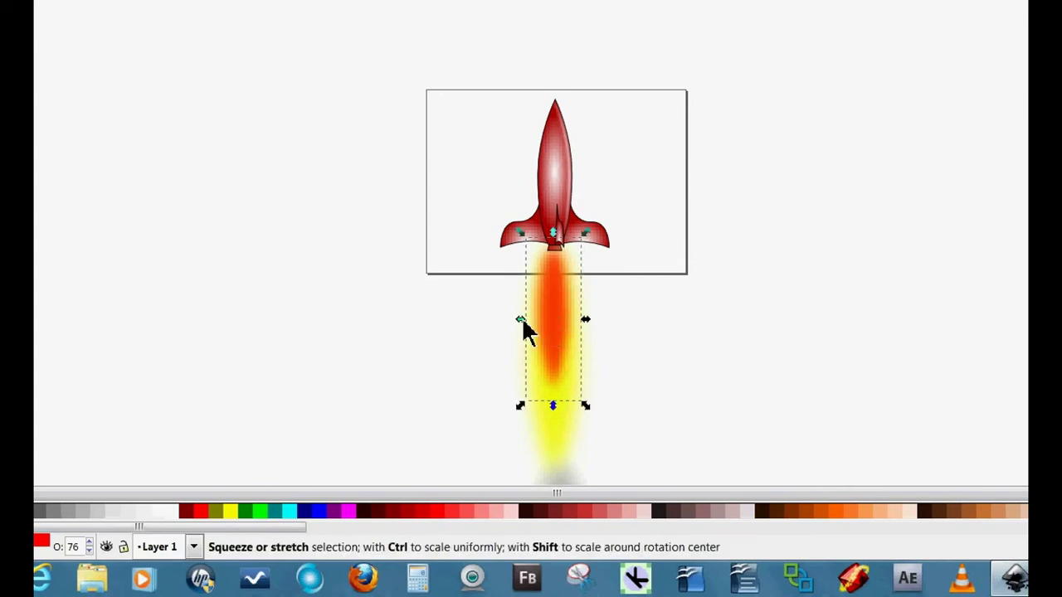
{"action": "left_click_drag", "start_coordinate": [521, 320], "coordinate": [529, 323]}
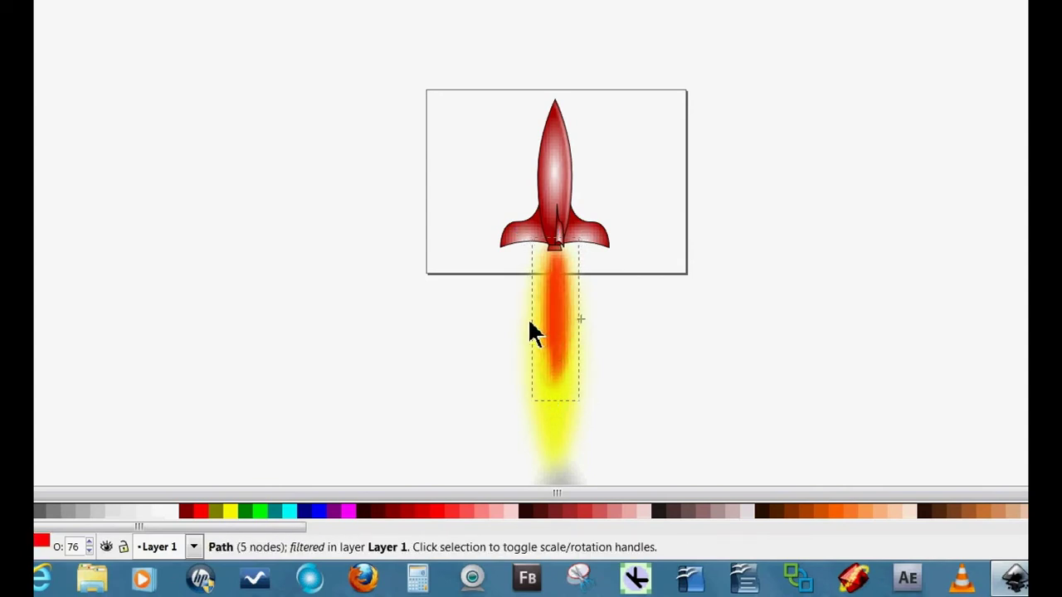
{"action": "left_click", "coordinate": [712, 324]}
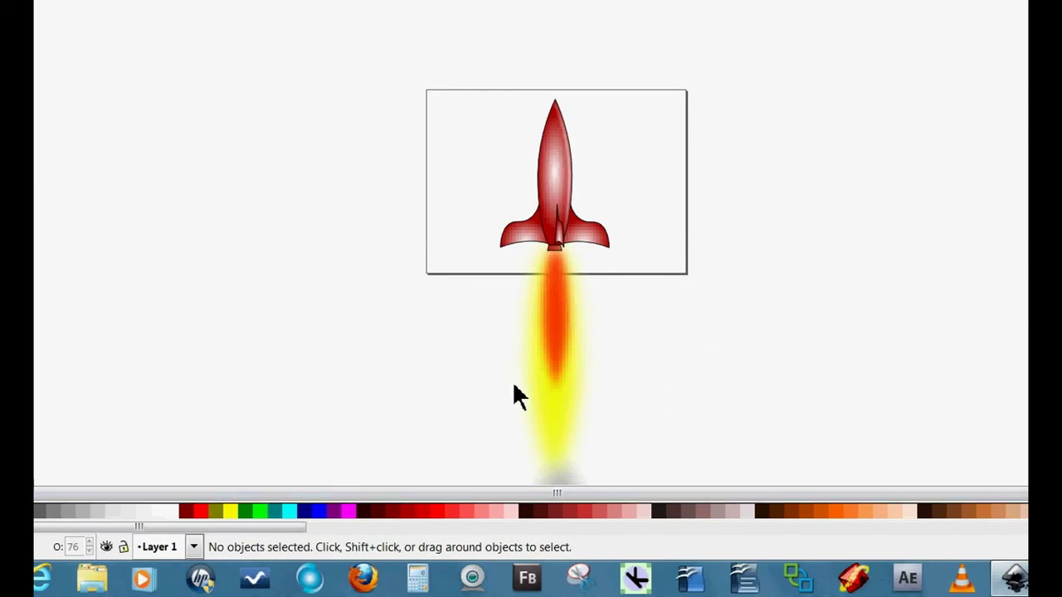
{"action": "left_click", "coordinate": [558, 410]}
{"action": "mouse_move", "coordinate": [602, 364]}
{"action": "left_mouse_down"}
{"action": "mouse_move", "coordinate": [614, 360]}
{"action": "mouse_move", "coordinate": [603, 375]}
{"action": "left_mouse_up"}
{"action": "left_click", "coordinate": [554, 388]}
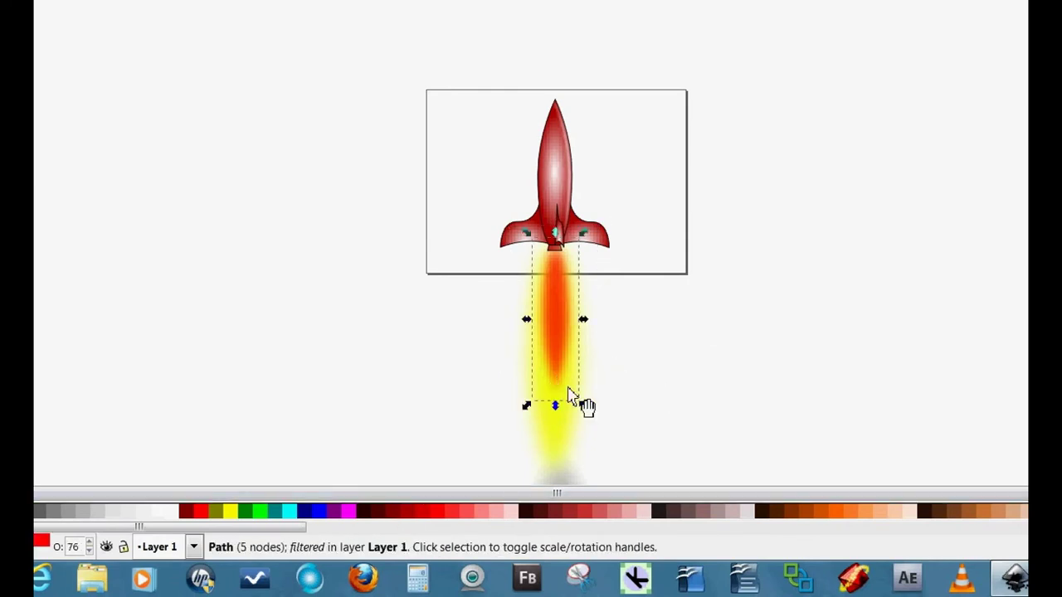
{"action": "left_click_drag", "start_coordinate": [606, 365], "coordinate": [610, 364]}
{"action": "left_click", "coordinate": [676, 361]}
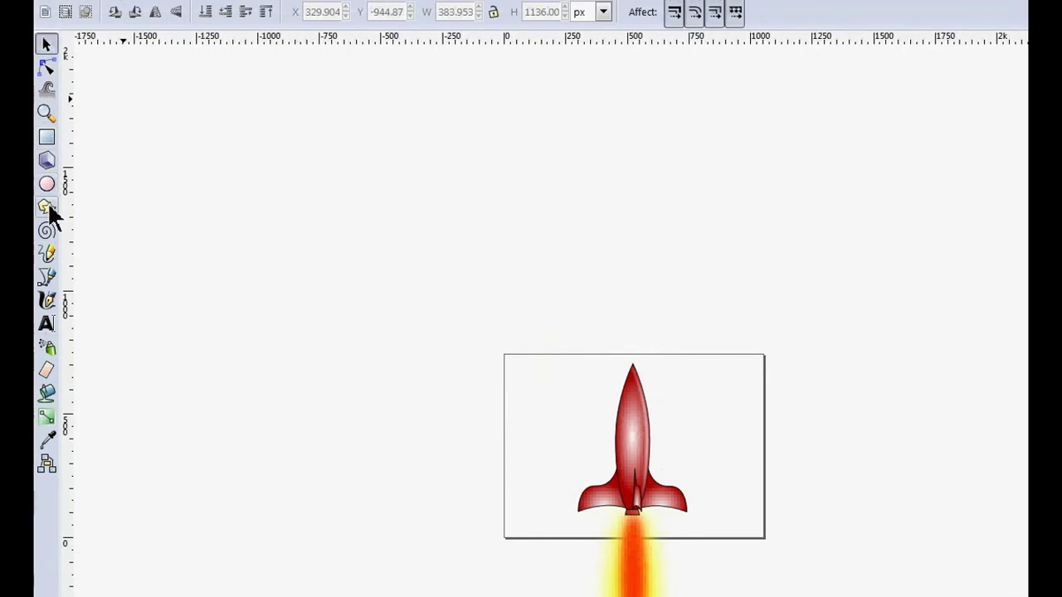
Step: Draw a tall ellipse about 39 by 163 px and place it overlapping the left edge of the rocket body near the nose
{"action": "left_click", "coordinate": [53, 139]}
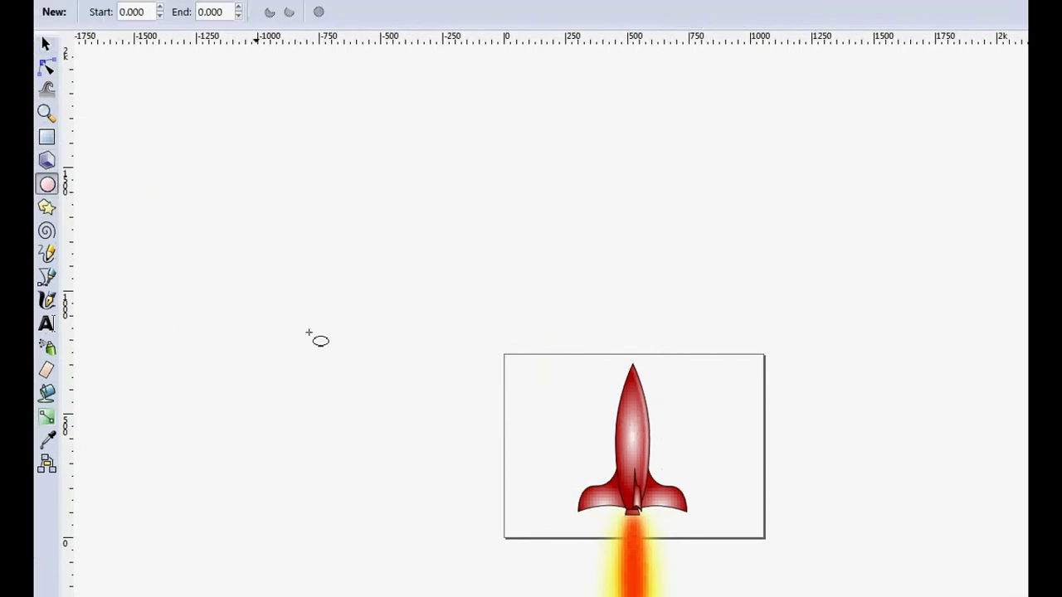
{"action": "left_click", "coordinate": [45, 112]}
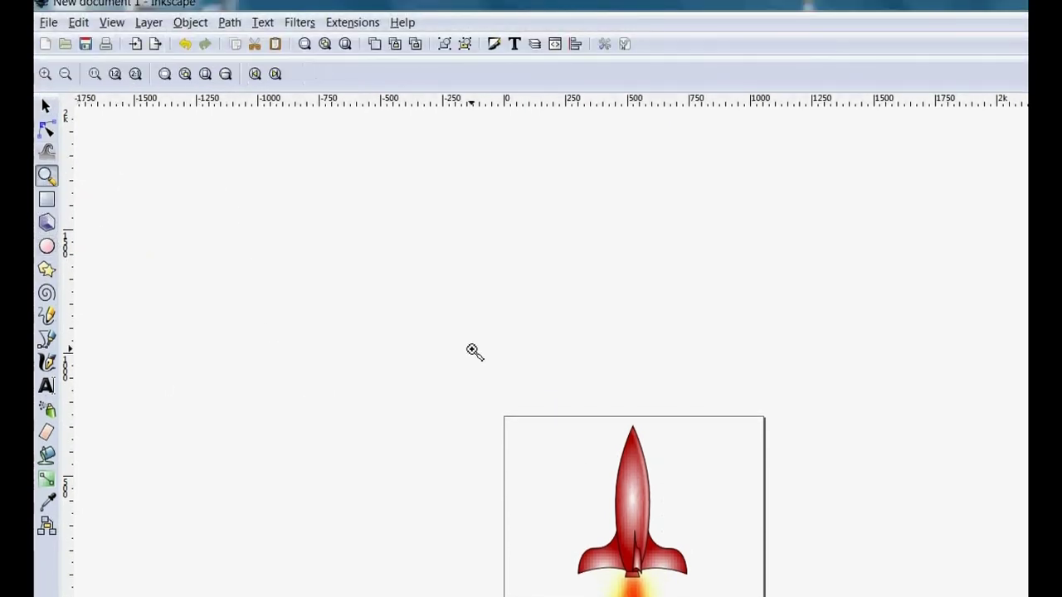
{"action": "left_click_drag", "start_coordinate": [447, 289], "coordinate": [975, 596]}
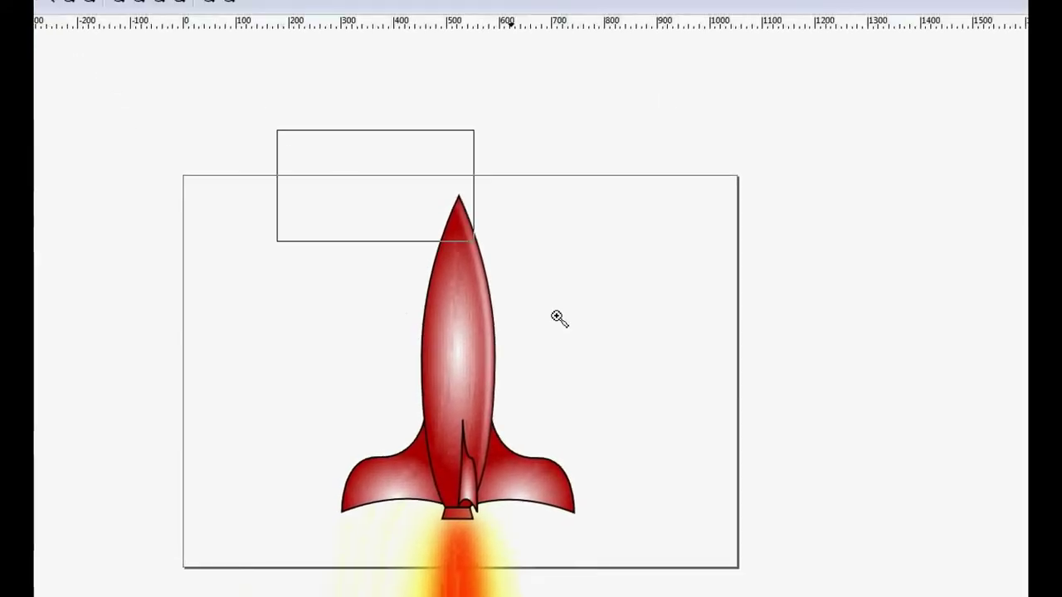
{"action": "left_click_drag", "start_coordinate": [556, 316], "coordinate": [603, 483]}
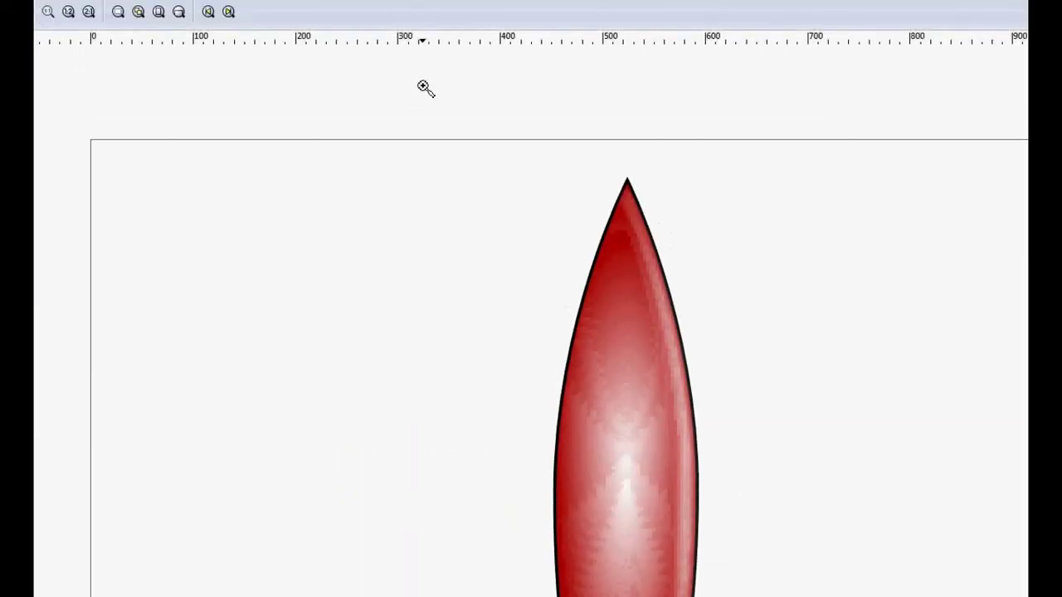
{"action": "left_click_drag", "start_coordinate": [420, 69], "coordinate": [969, 596]}
{"action": "left_click_drag", "start_coordinate": [910, 567], "coordinate": [910, 568]}
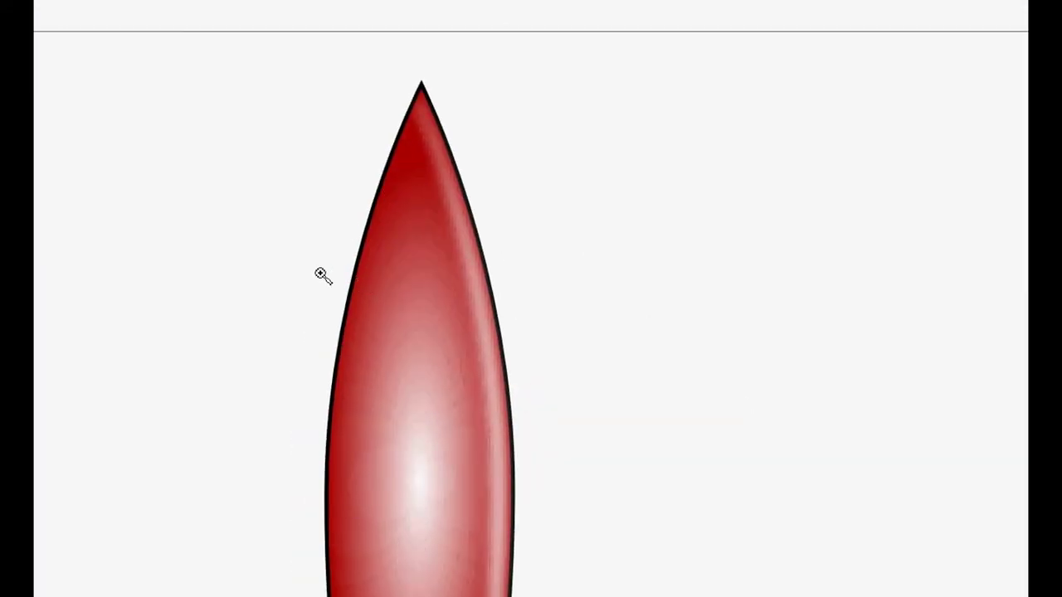
{"action": "left_click", "coordinate": [46, 185]}
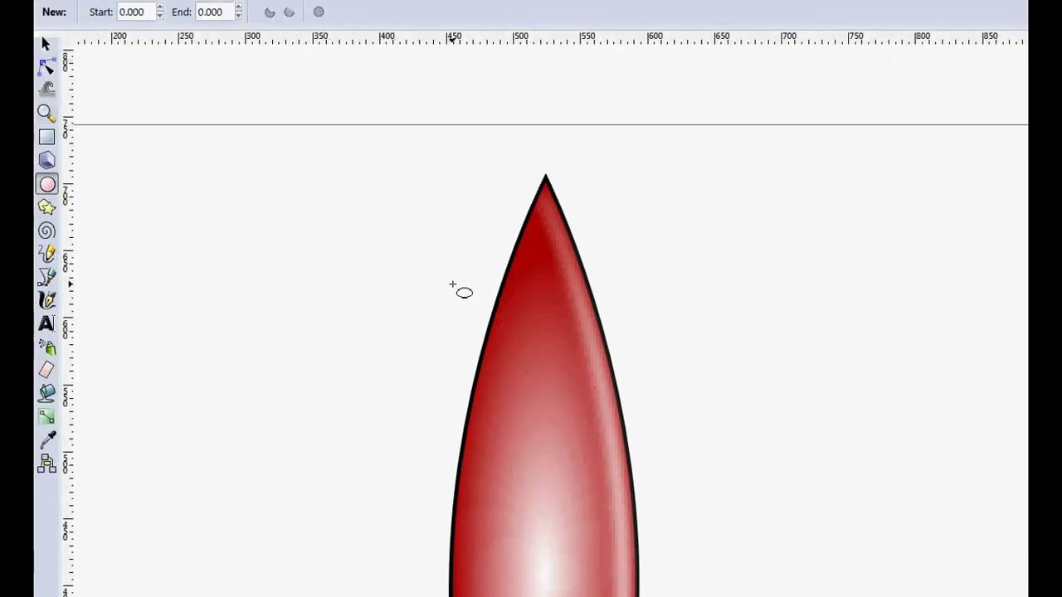
{"action": "left_click_drag", "start_coordinate": [480, 267], "coordinate": [538, 487]}
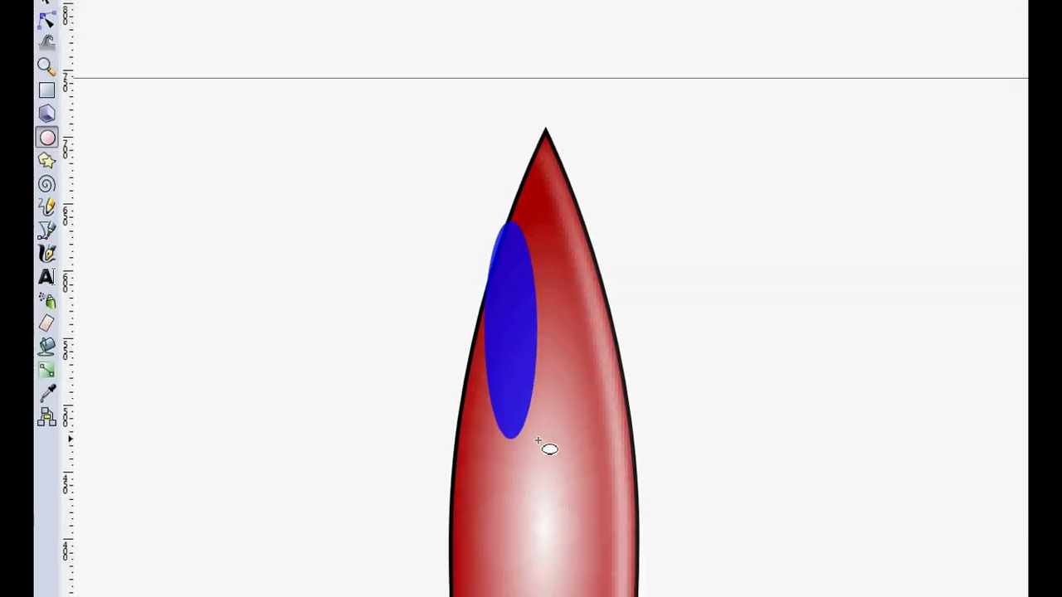
{"action": "left_click", "coordinate": [46, 113]}
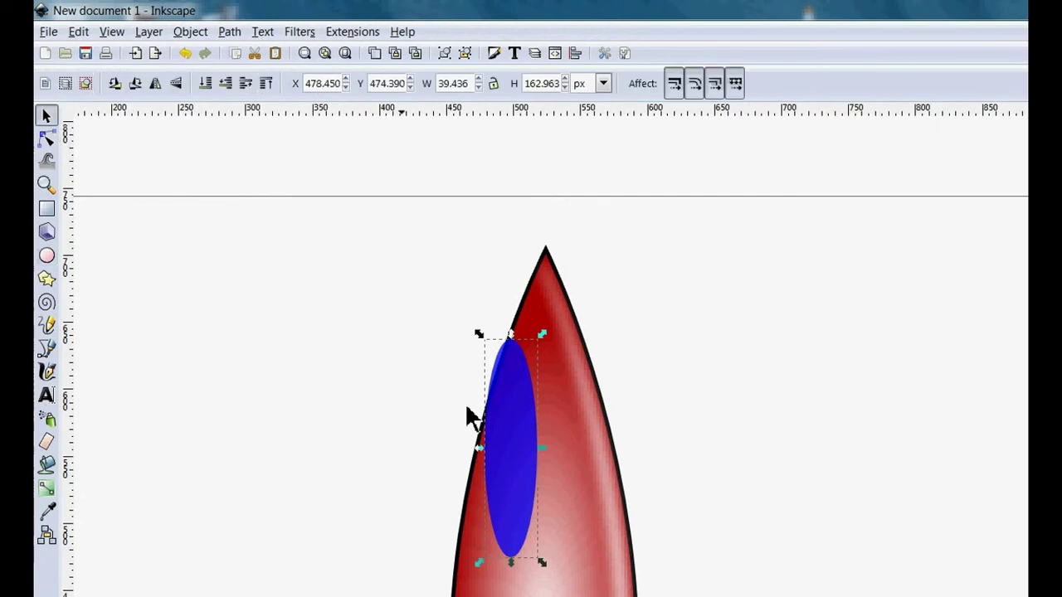
{"action": "left_click_drag", "start_coordinate": [524, 448], "coordinate": [513, 434]}
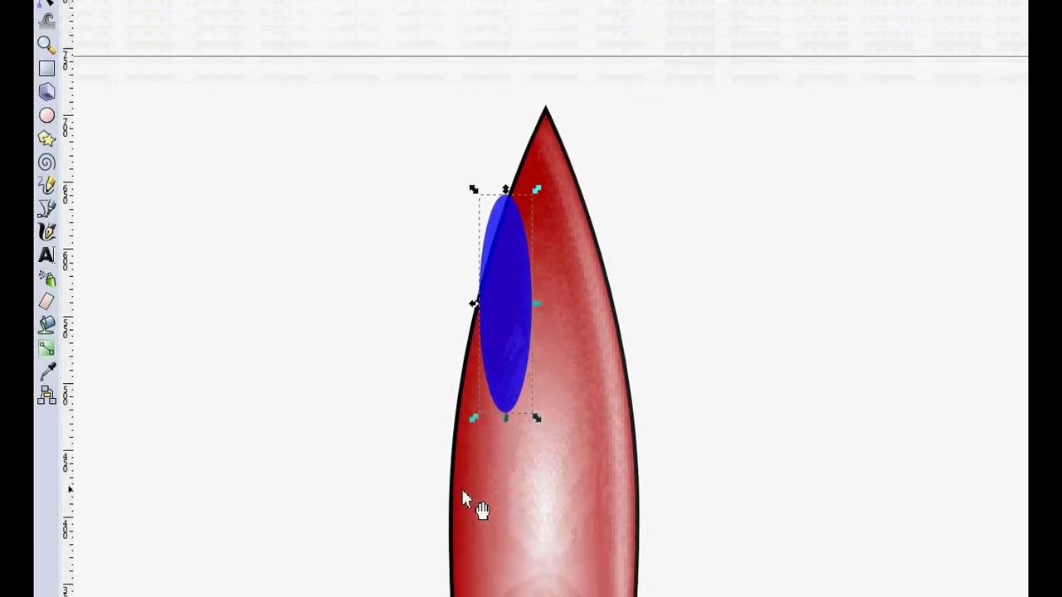
Step: Duplicate the rocket body and place the copy on the empty canvas to the right of the rocket
{"action": "left_click", "coordinate": [462, 498]}
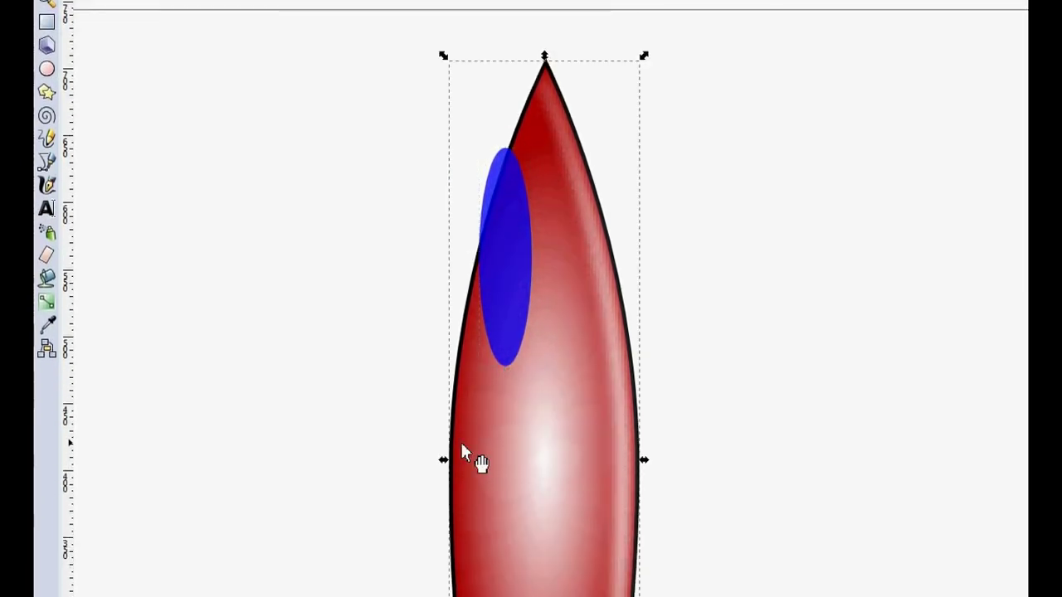
{"action": "key", "text": "ctrl+d"}
{"action": "left_click_drag", "start_coordinate": [463, 452], "coordinate": [904, 394]}
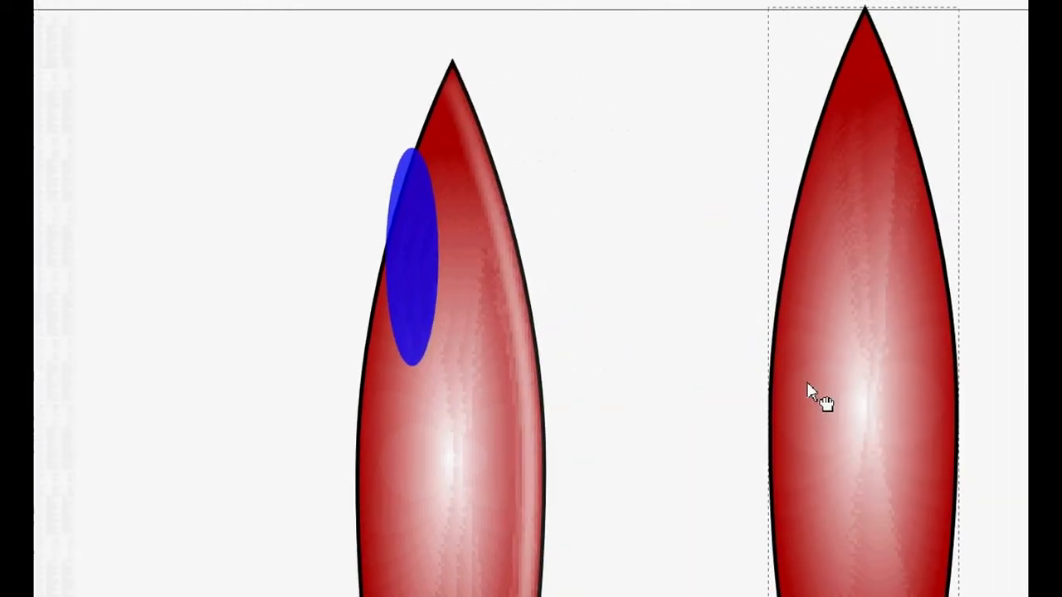
Step: Move the blue ellipse over the left edge of the body copy and raise it to the top of the stack
{"action": "left_click_drag", "start_coordinate": [410, 272], "coordinate": [819, 243]}
{"action": "left_click", "coordinate": [773, 243]}
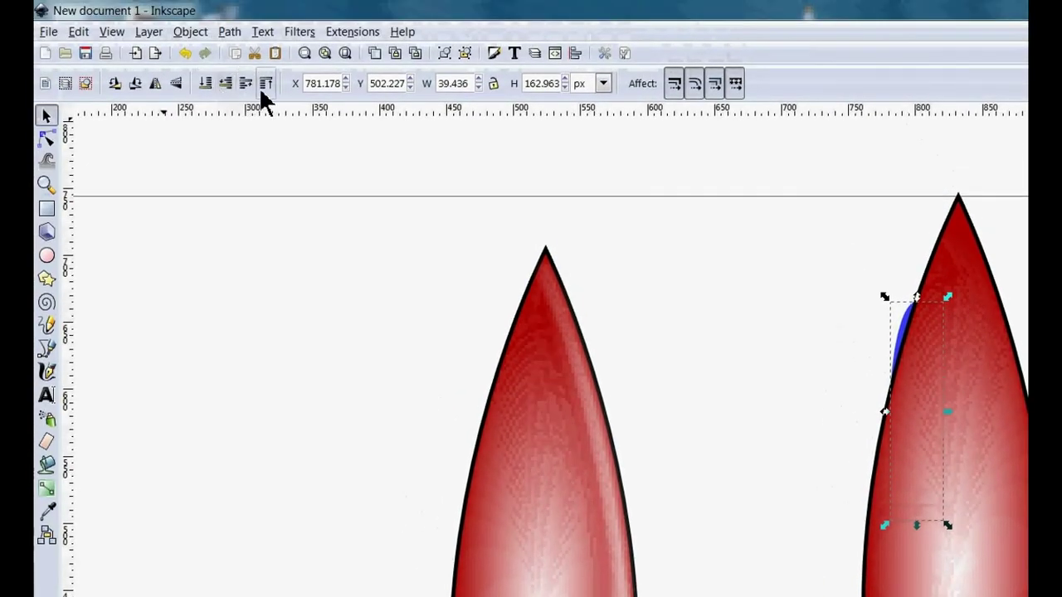
{"action": "left_click", "coordinate": [265, 86]}
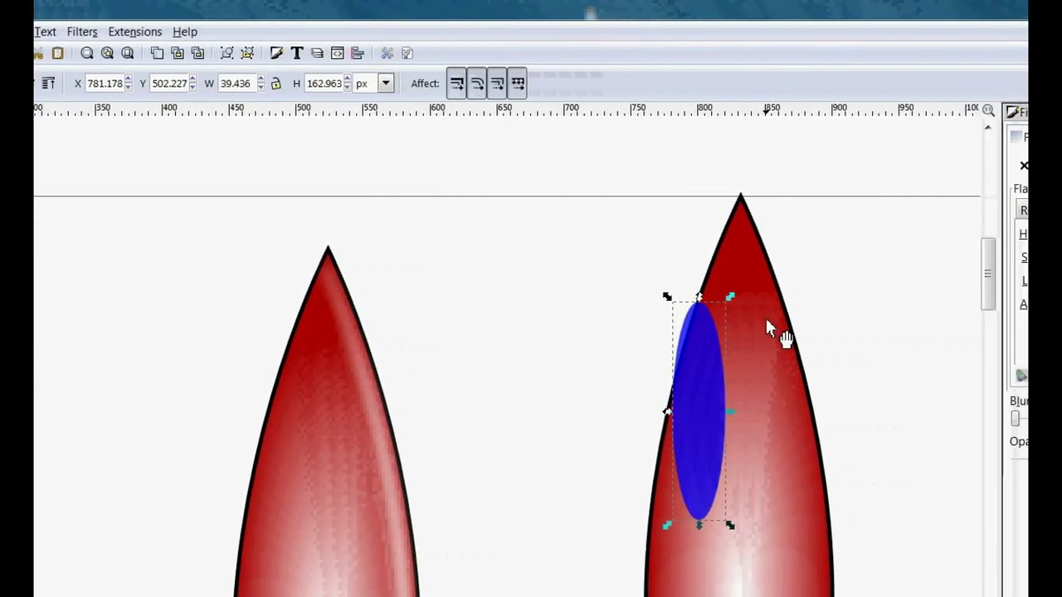
Step: Try Difference and Exclusion on the ellipse and the body copy, undoing each attempt
{"action": "left_click", "coordinate": [772, 328]}
{"action": "left_click", "coordinate": [214, 33]}
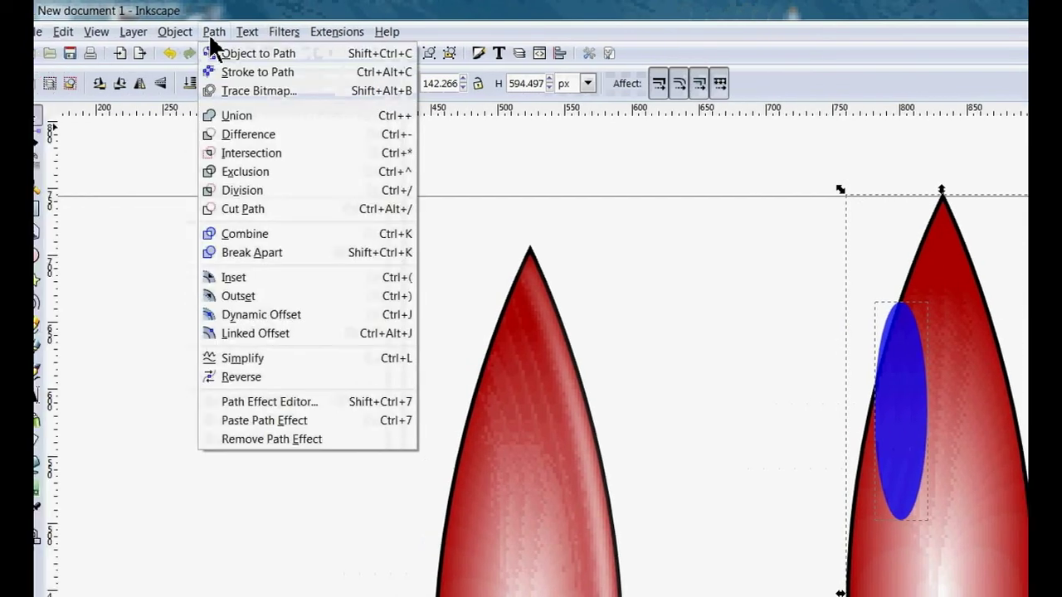
{"action": "left_click", "coordinate": [222, 133]}
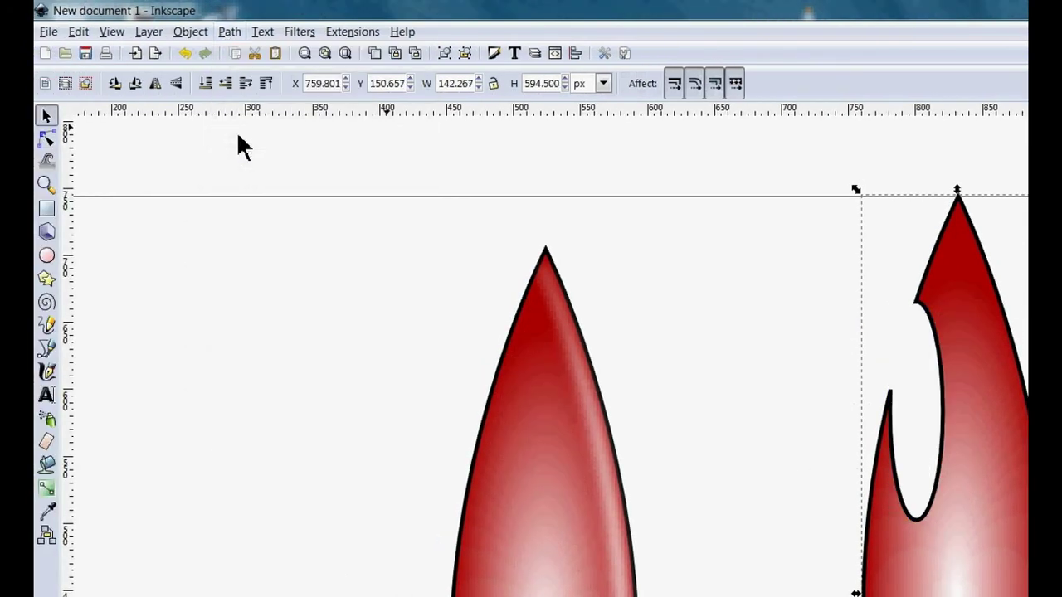
{"action": "key", "text": "ctrl+z"}
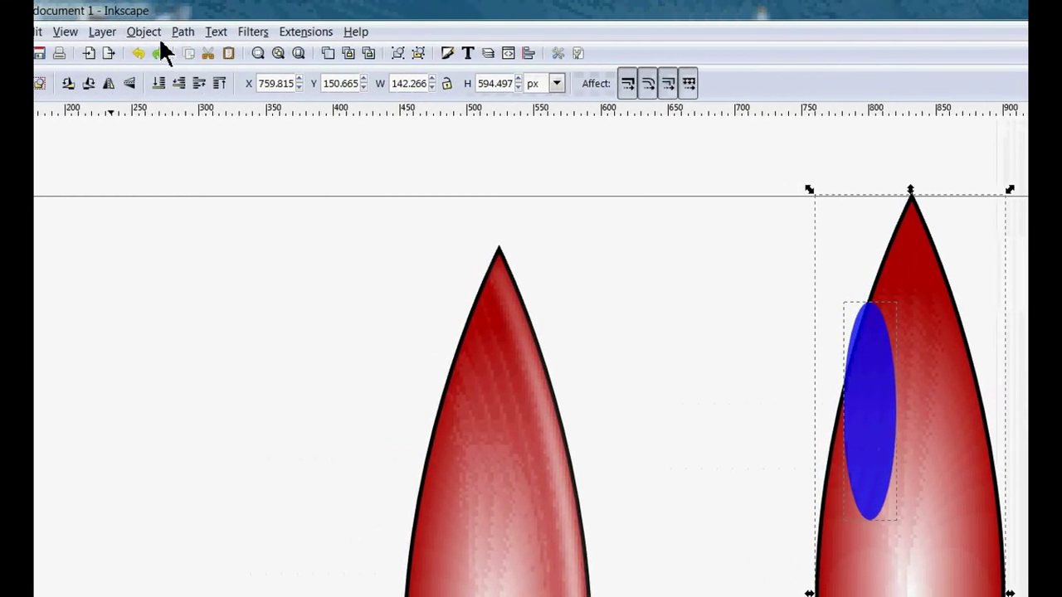
{"action": "left_click", "coordinate": [181, 34]}
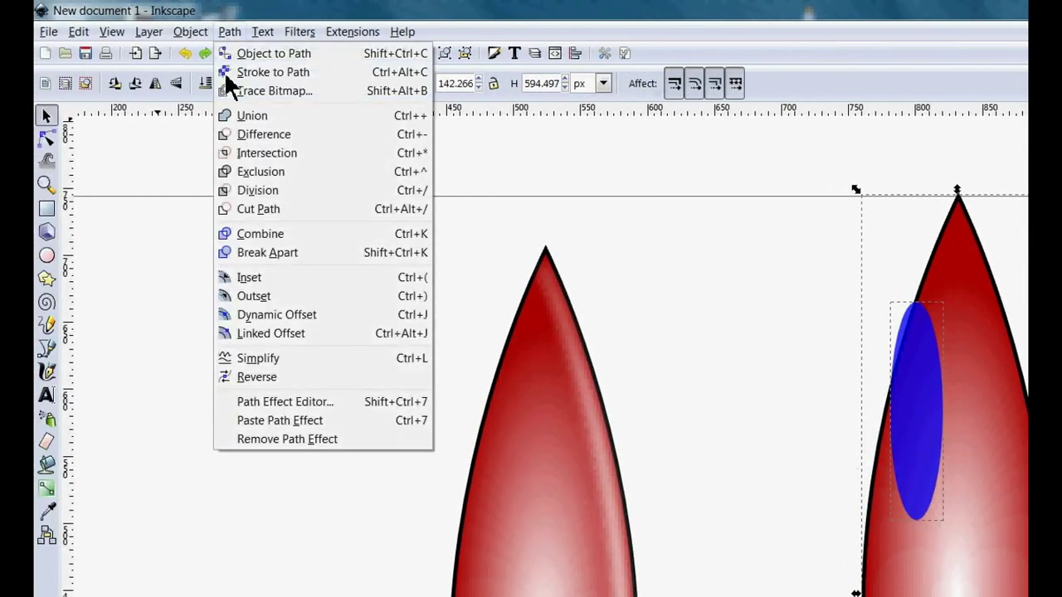
{"action": "left_click", "coordinate": [269, 174]}
{"action": "key", "text": "ctrl+z"}
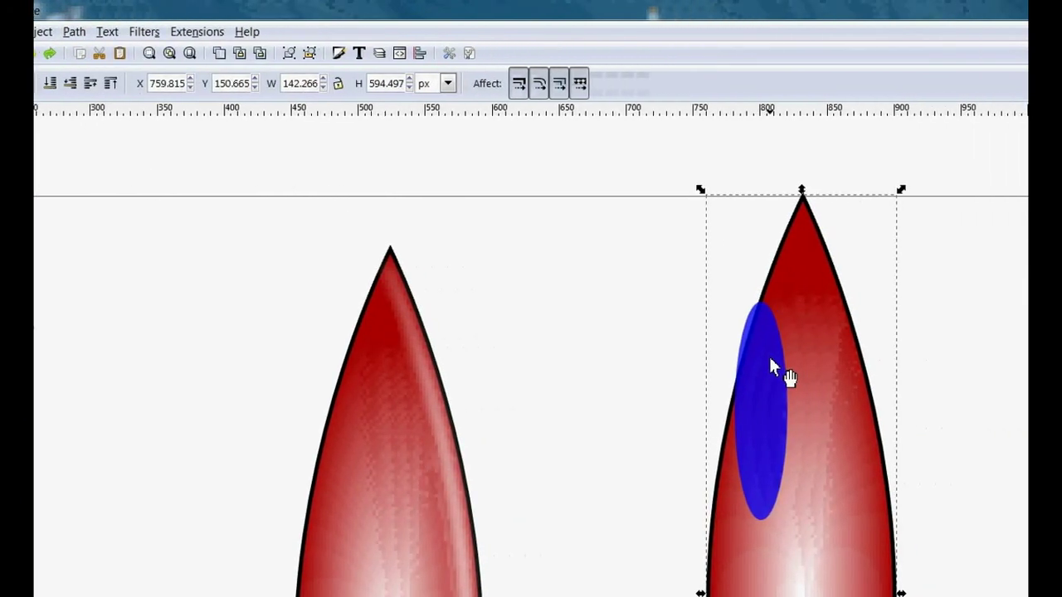
Step: Select the ellipse together with the body copy and reduce them to their Intersection
{"action": "left_click", "coordinate": [770, 361], "text": "shift"}
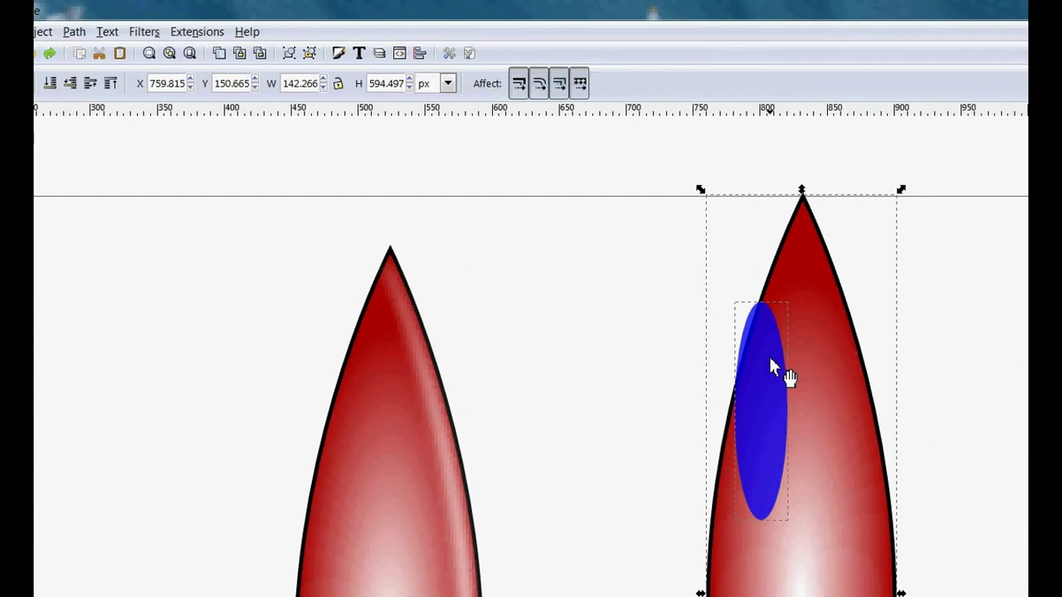
{"action": "left_click", "coordinate": [74, 31]}
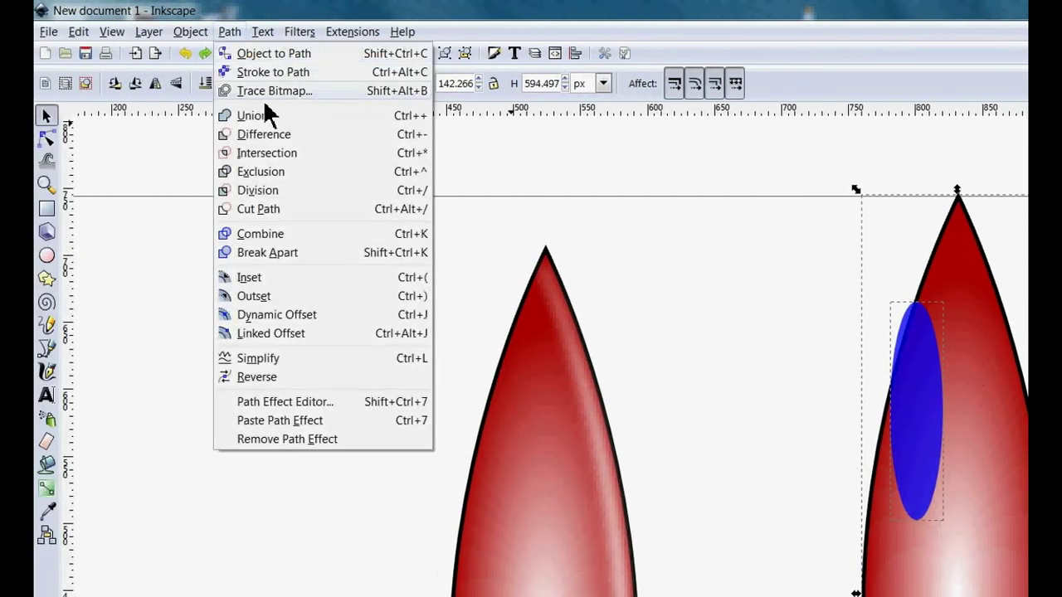
{"action": "left_click", "coordinate": [310, 156]}
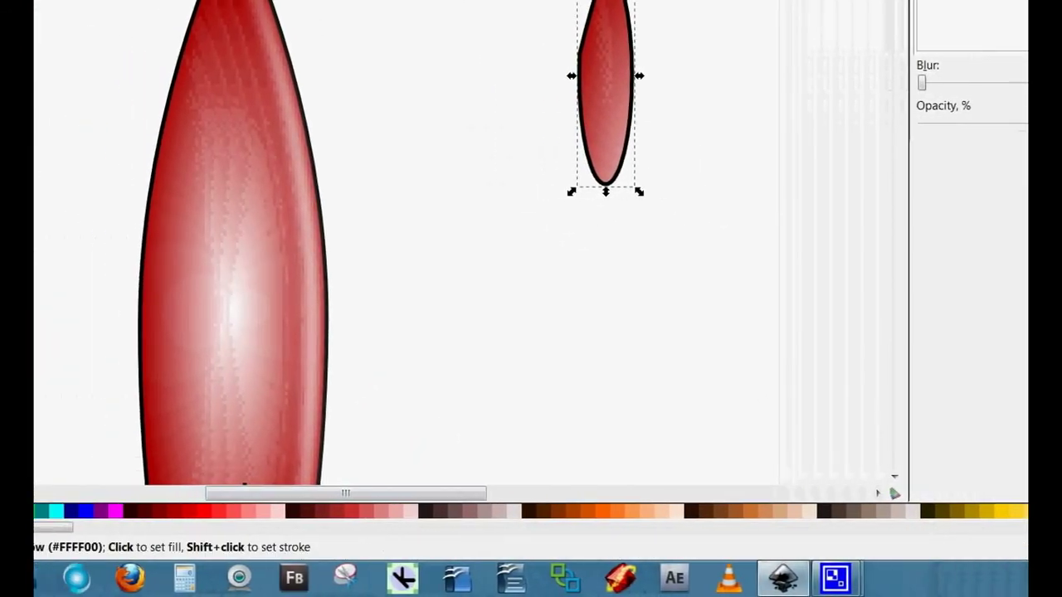
Step: Fill the intersected shape with yellow (#FFFF00) and remove its stroke
{"action": "left_click", "coordinate": [73, 509]}
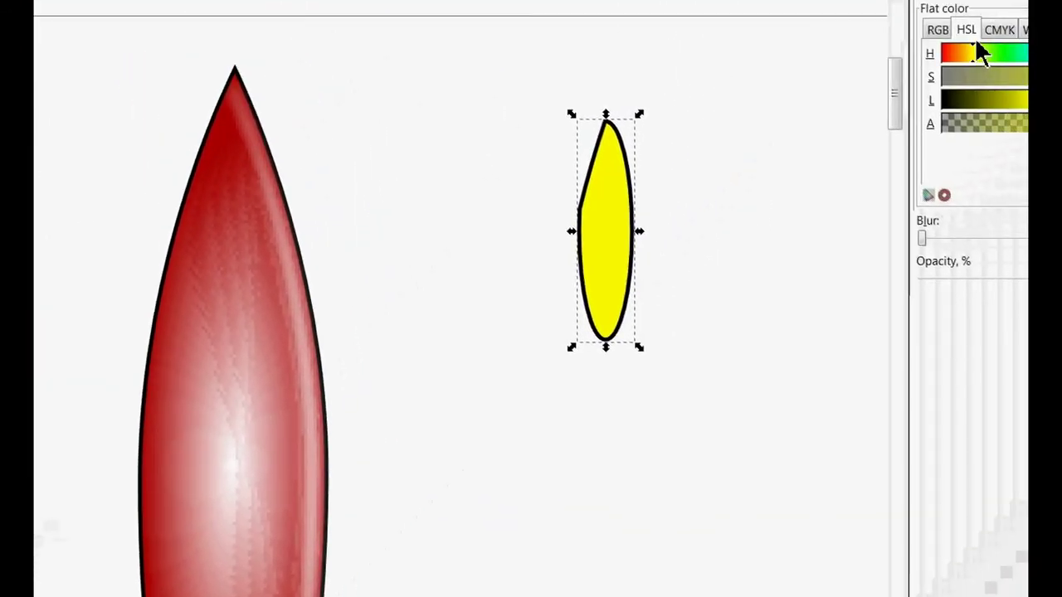
{"action": "left_click", "coordinate": [833, 113]}
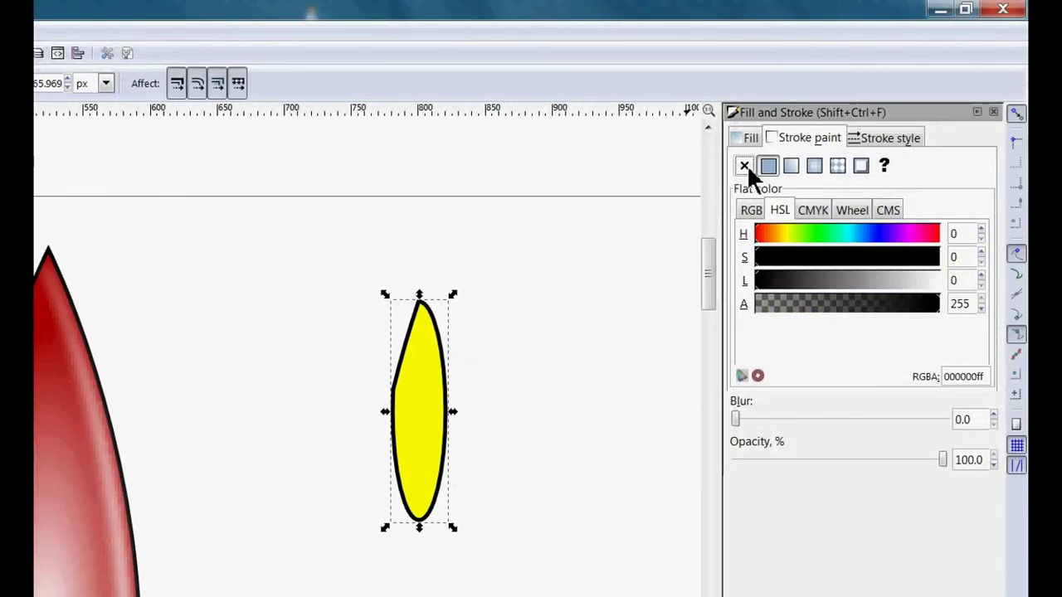
{"action": "left_click", "coordinate": [744, 166]}
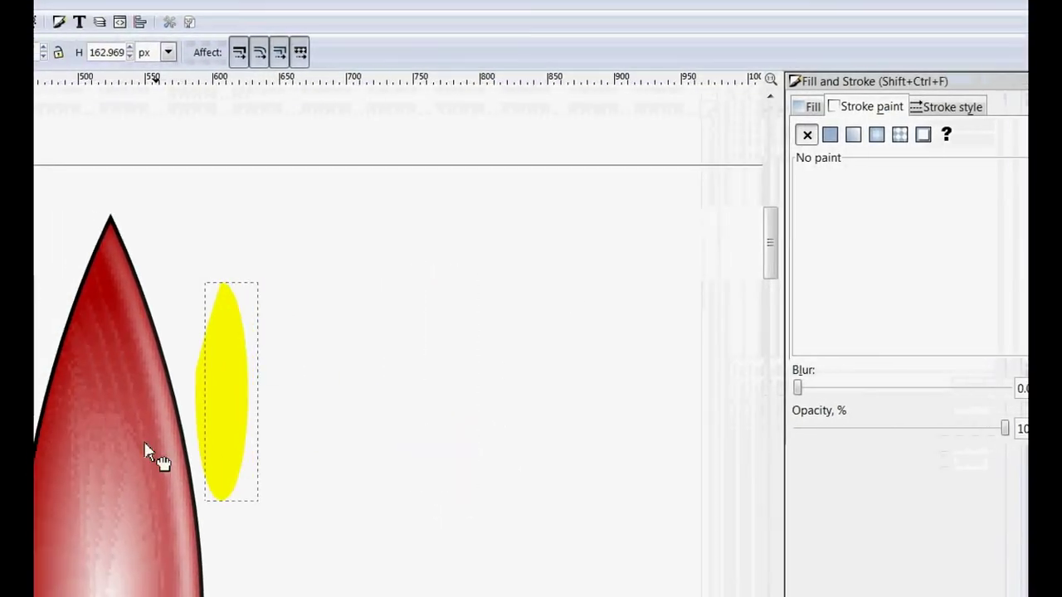
Step: Move the yellow shape onto the rocket so its cut side follows the left edge of the body below the nose
{"action": "mouse_move", "coordinate": [144, 444]}
{"action": "left_mouse_down"}
{"action": "mouse_move", "coordinate": [16, 473]}
{"action": "mouse_move", "coordinate": [26, 465]}
{"action": "left_mouse_up"}
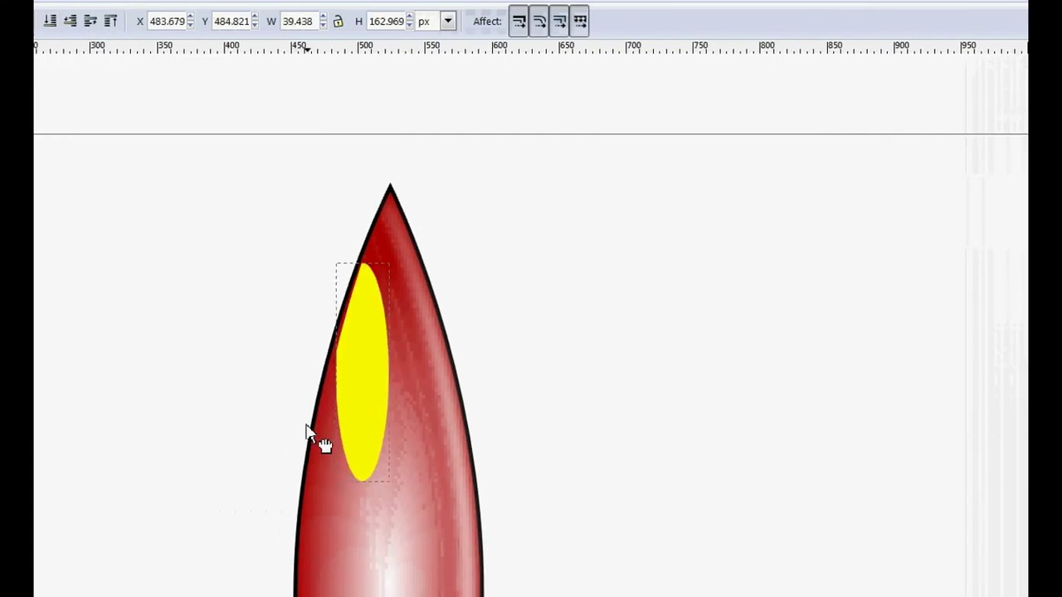
{"action": "mouse_move", "coordinate": [307, 431]}
{"action": "left_mouse_down"}
{"action": "mouse_move", "coordinate": [291, 475]}
{"action": "mouse_move", "coordinate": [293, 433]}
{"action": "left_mouse_up"}
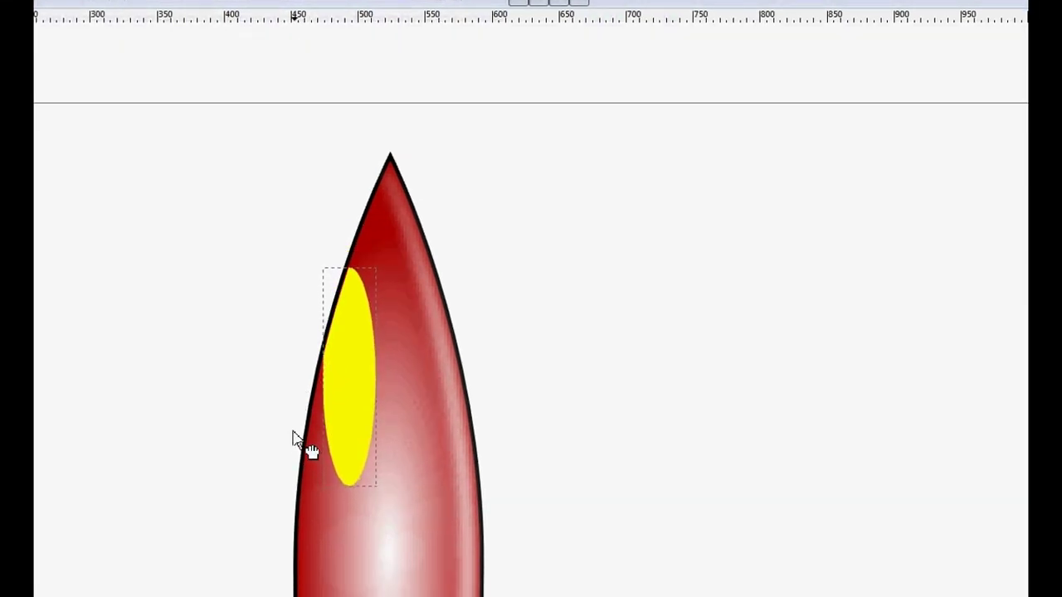
{"action": "left_click_drag", "start_coordinate": [292, 433], "coordinate": [292, 434]}
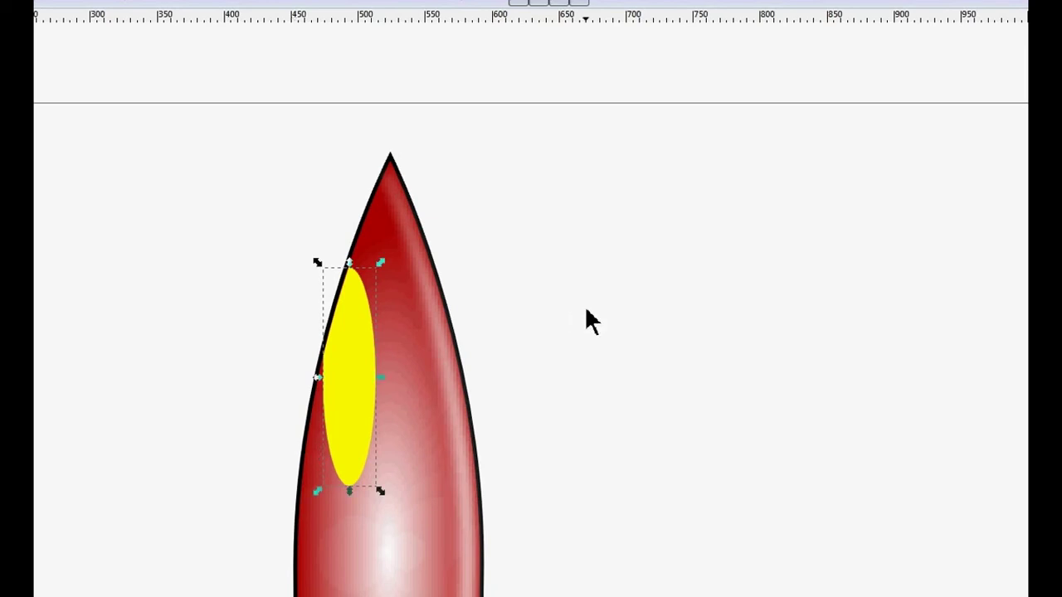
{"action": "left_click", "coordinate": [340, 386]}
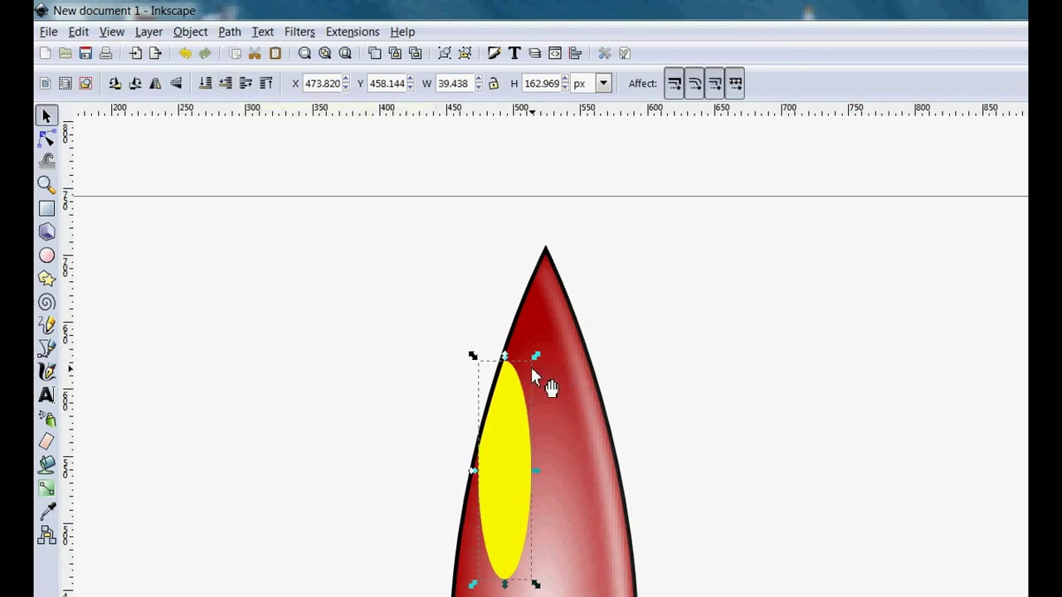
Step: Make a slightly larger copy of the yellow shape and align it over the original on the rocket's left edge
{"action": "left_click_drag", "start_coordinate": [535, 358], "coordinate": [572, 333]}
{"action": "key", "text": "ctrl+z"}
{"action": "left_click_drag", "start_coordinate": [514, 448], "coordinate": [519, 427]}
{"action": "key", "text": "space"}
{"action": "key", "text": "ctrl+z"}
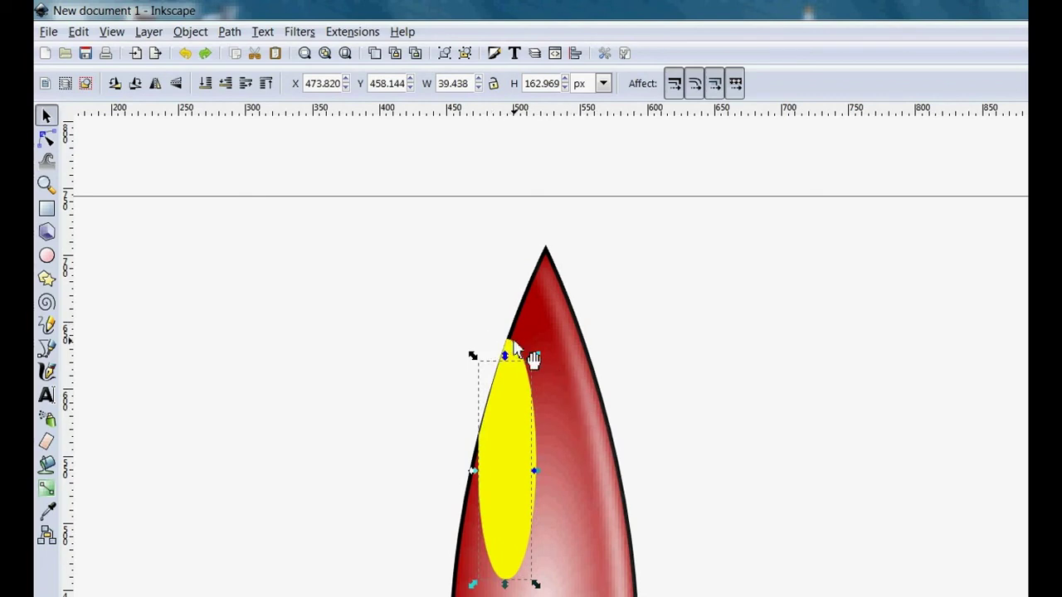
{"action": "left_click_drag", "start_coordinate": [535, 355], "coordinate": [509, 356]}
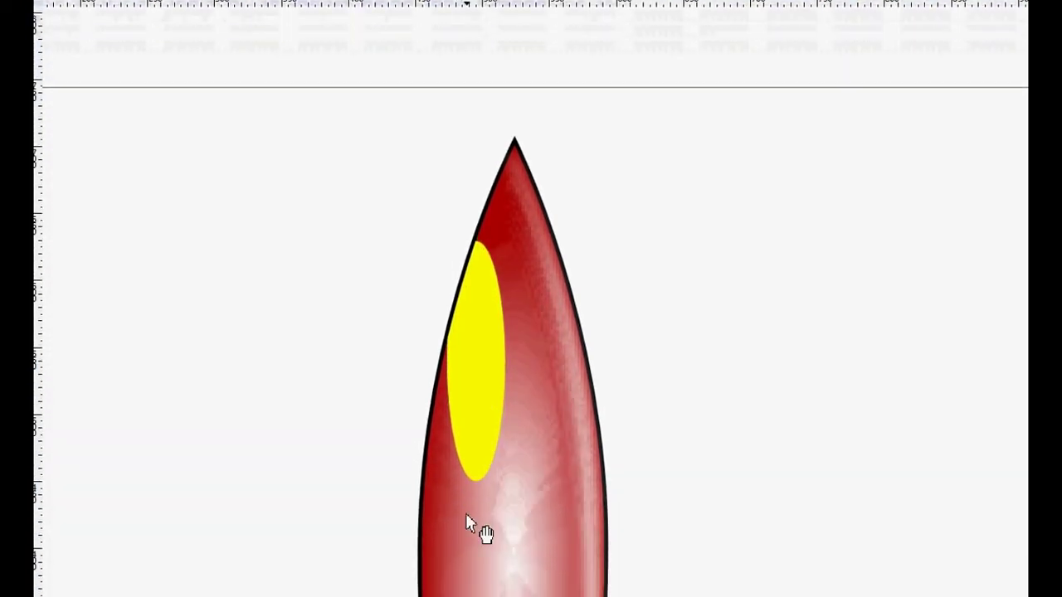
Step: Raise the blur of the larger yellow copy to at least 8.0 and leave it as a glow behind the sharp yellow shape
{"action": "left_click", "coordinate": [477, 479]}
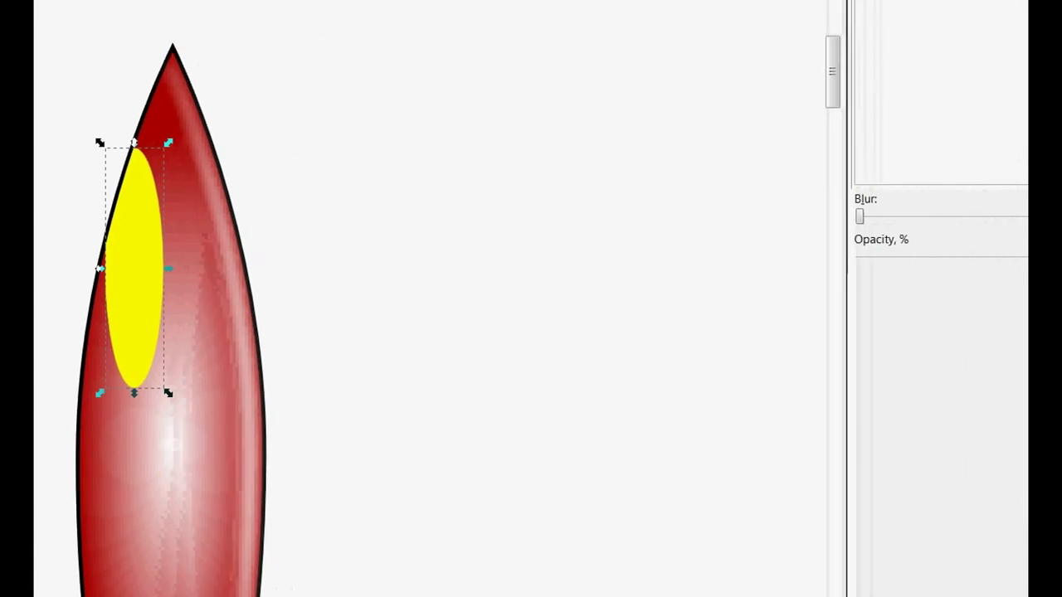
{"action": "left_click", "coordinate": [993, 212]}
{"action": "left_click", "coordinate": [994, 211]}
{"action": "left_click", "coordinate": [993, 212]}
{"action": "left_click", "coordinate": [994, 212]}
{"action": "left_click", "coordinate": [993, 212]}
{"action": "left_click", "coordinate": [993, 212]}
{"action": "left_click", "coordinate": [994, 212]}
{"action": "left_click", "coordinate": [993, 211]}
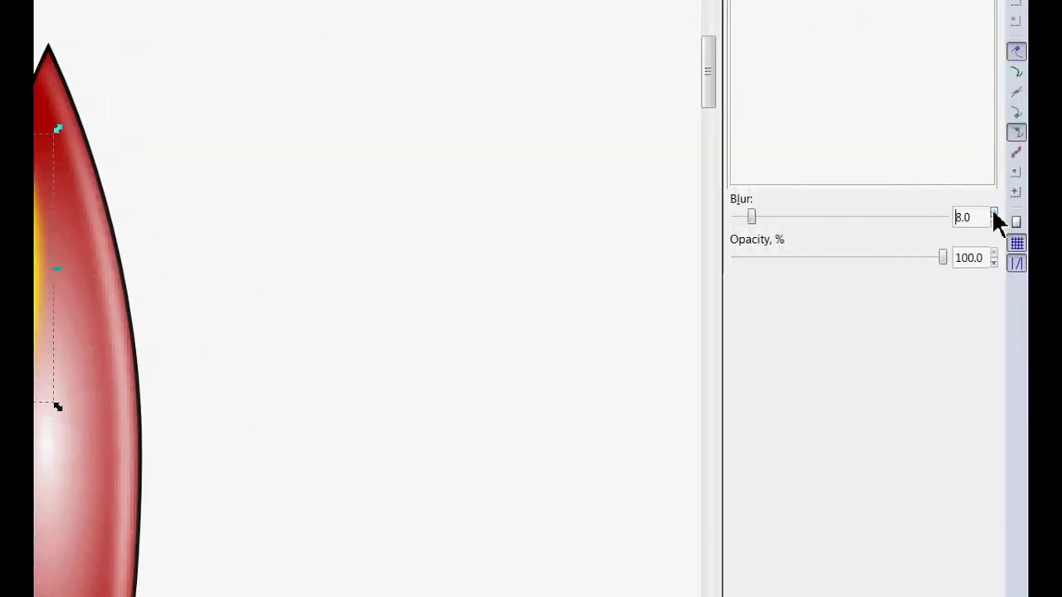
{"action": "left_click_drag", "start_coordinate": [993, 213], "coordinate": [993, 212]}
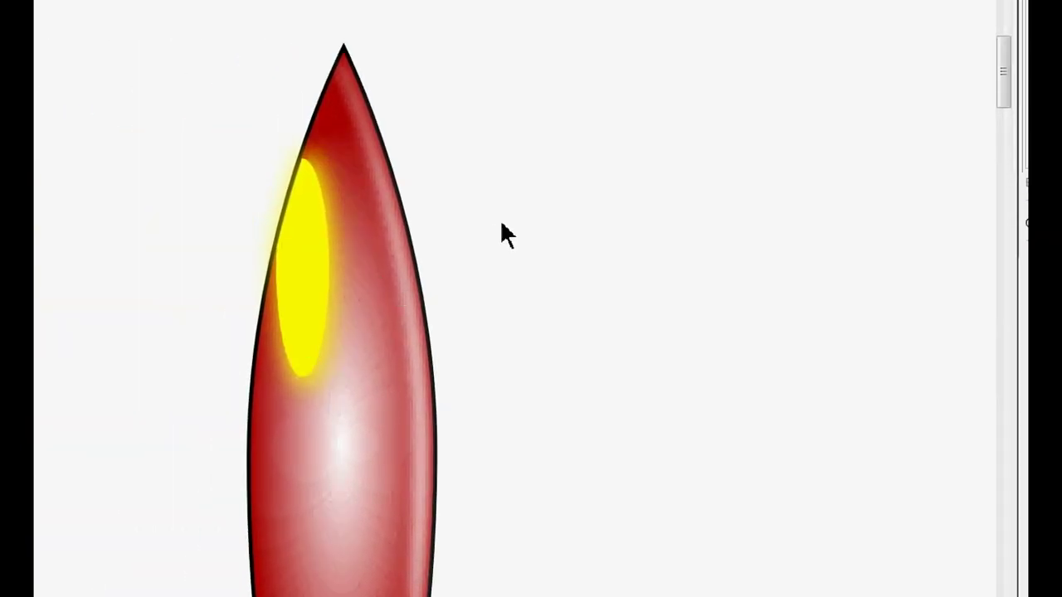
{"action": "left_click", "coordinate": [282, 55]}
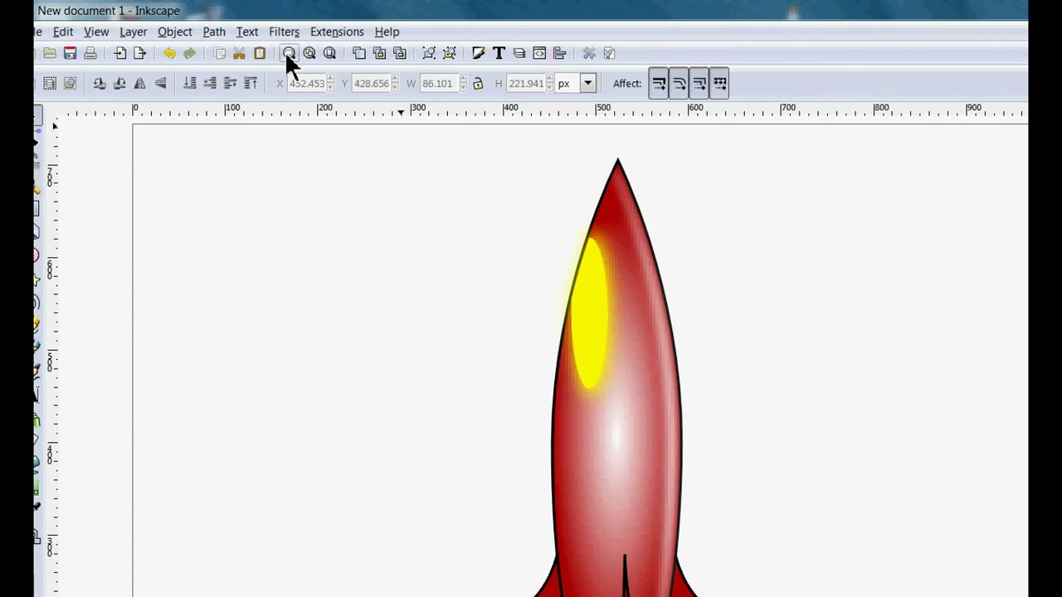
{"action": "left_click", "coordinate": [307, 54]}
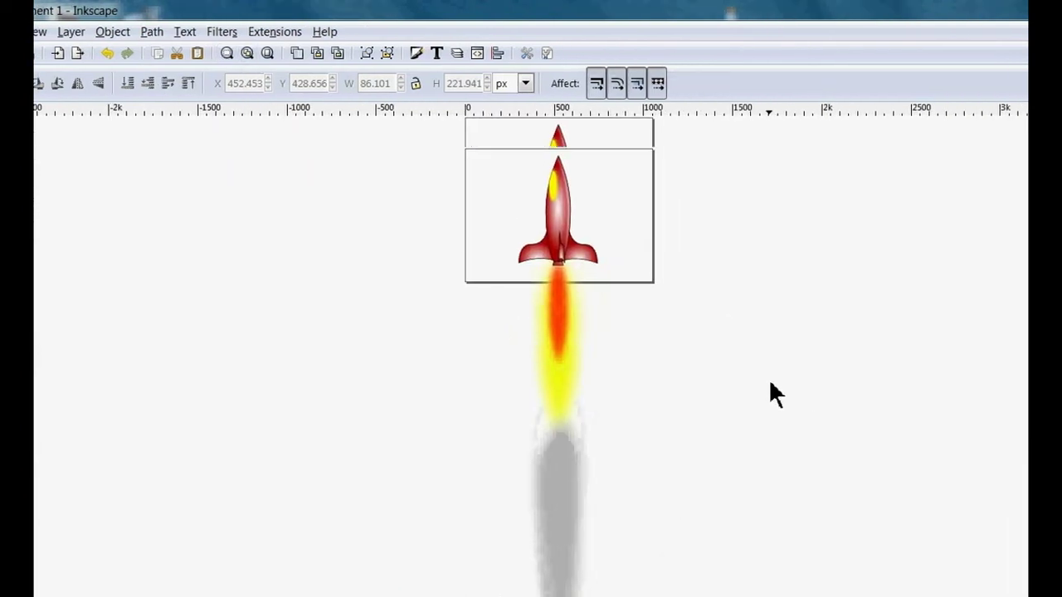